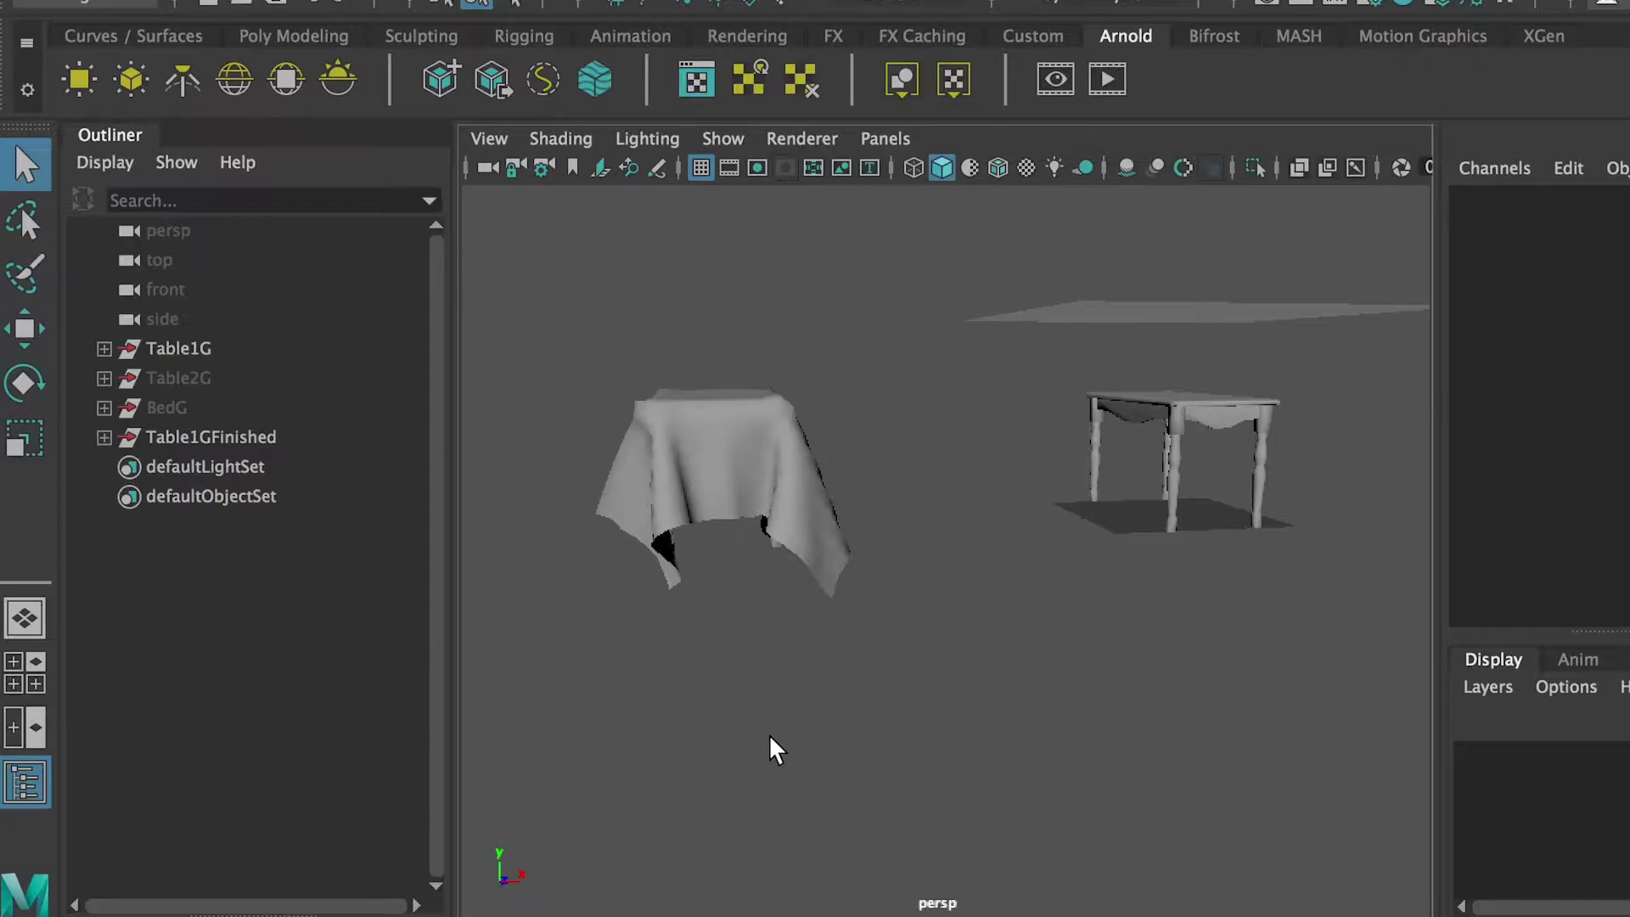
- Examine the finished draped tablecloth from several sides, including its mesh density and hanging corner folds
{"action": "left_click_drag", "start_coordinate": [727, 639], "coordinate": [874, 574], "text": "alt"}
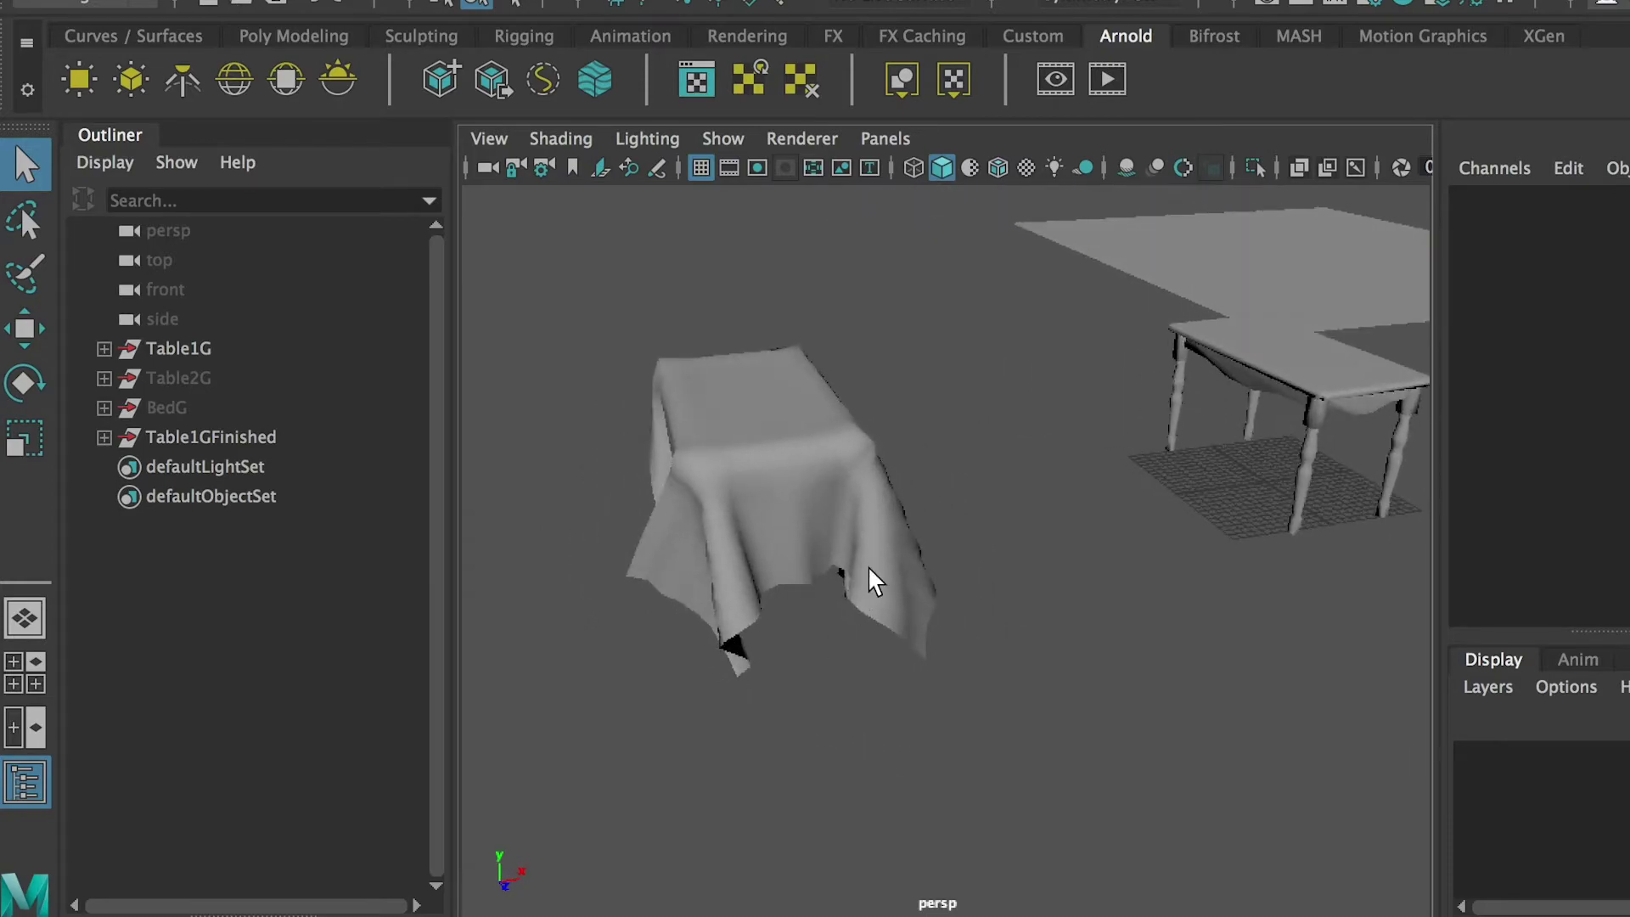
{"action": "left_click", "coordinate": [873, 575]}
{"action": "left_click_drag", "start_coordinate": [1004, 538], "coordinate": [1254, 619], "text": "alt"}
{"action": "right_click_drag", "start_coordinate": [1253, 619], "coordinate": [786, 615], "text": "alt"}
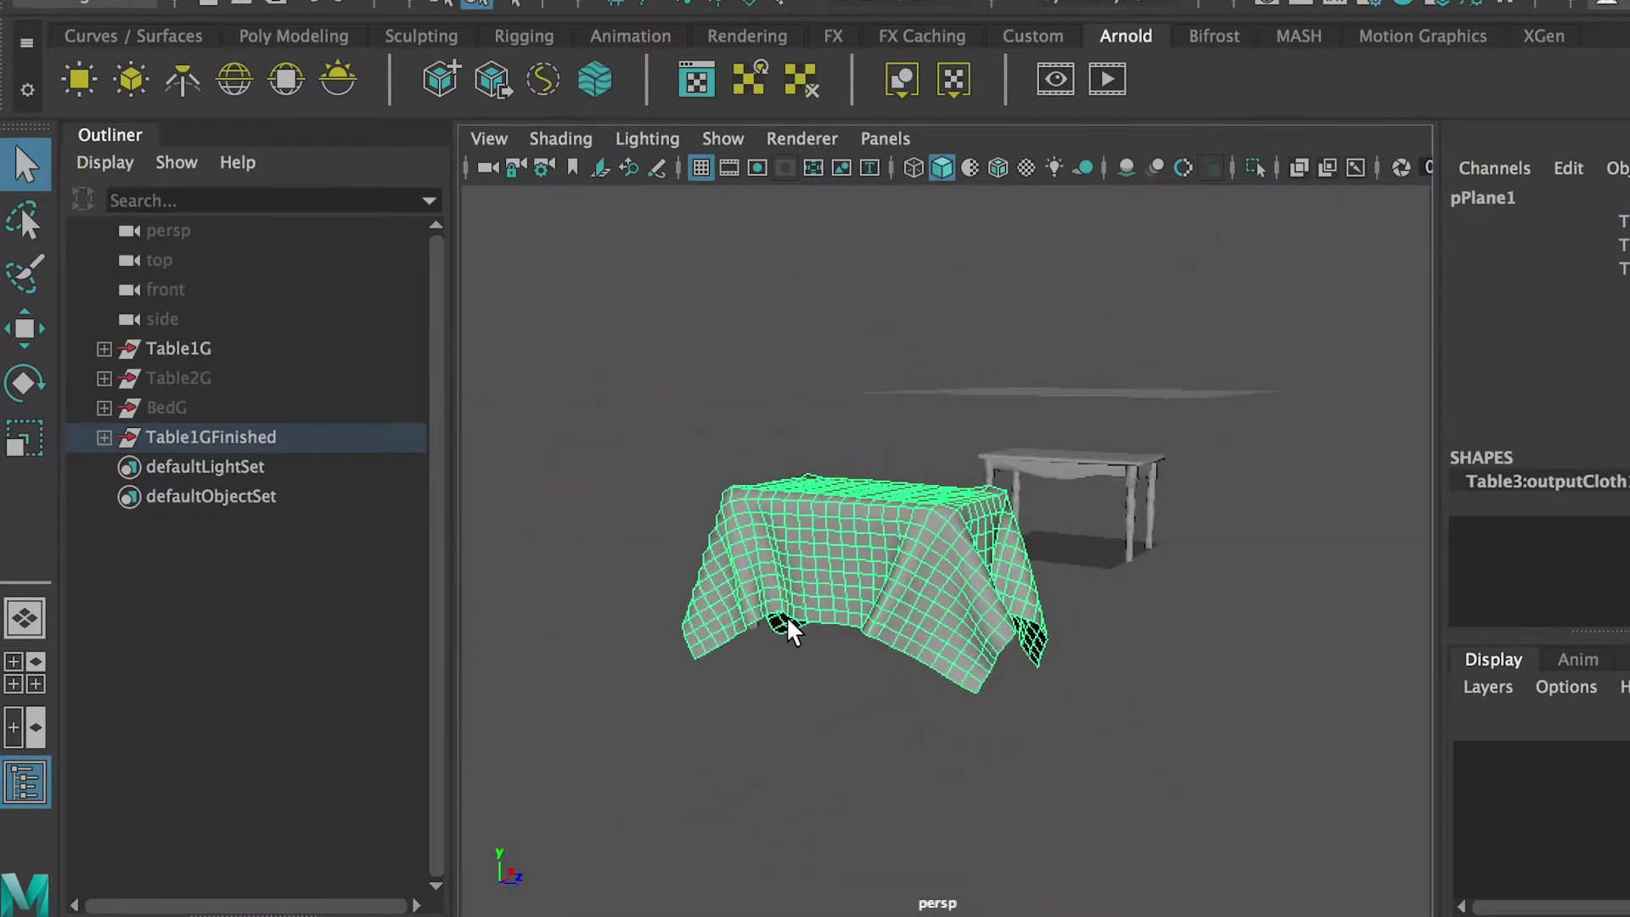
{"action": "left_click_drag", "start_coordinate": [786, 614], "coordinate": [541, 653], "text": "alt"}
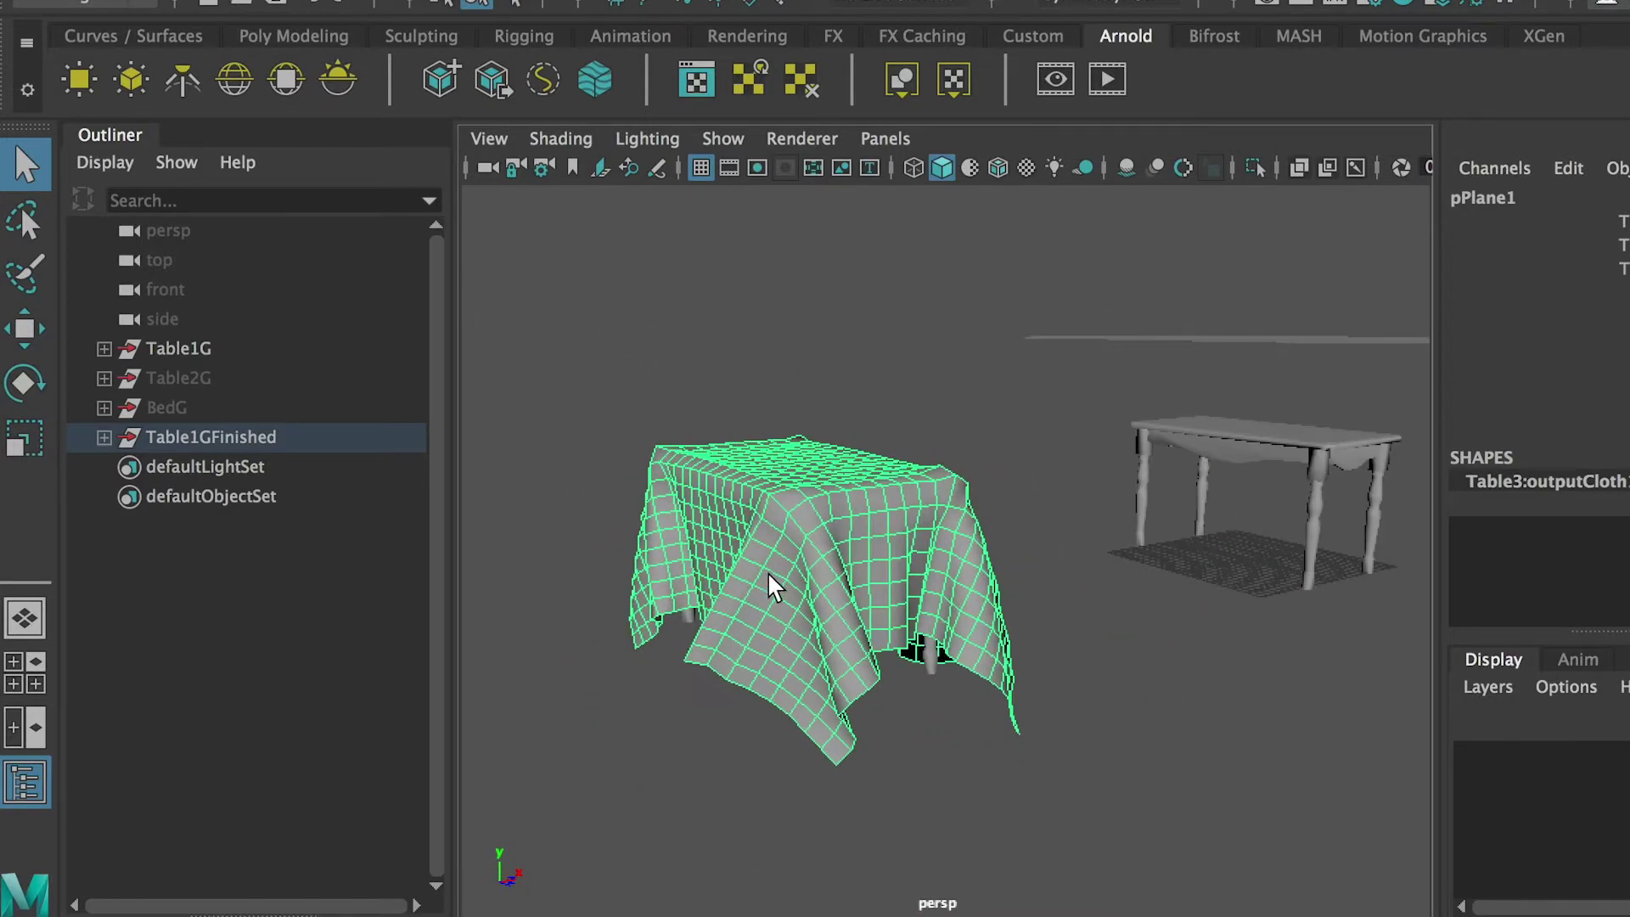
{"action": "left_click_drag", "start_coordinate": [767, 573], "coordinate": [857, 568], "text": "alt"}
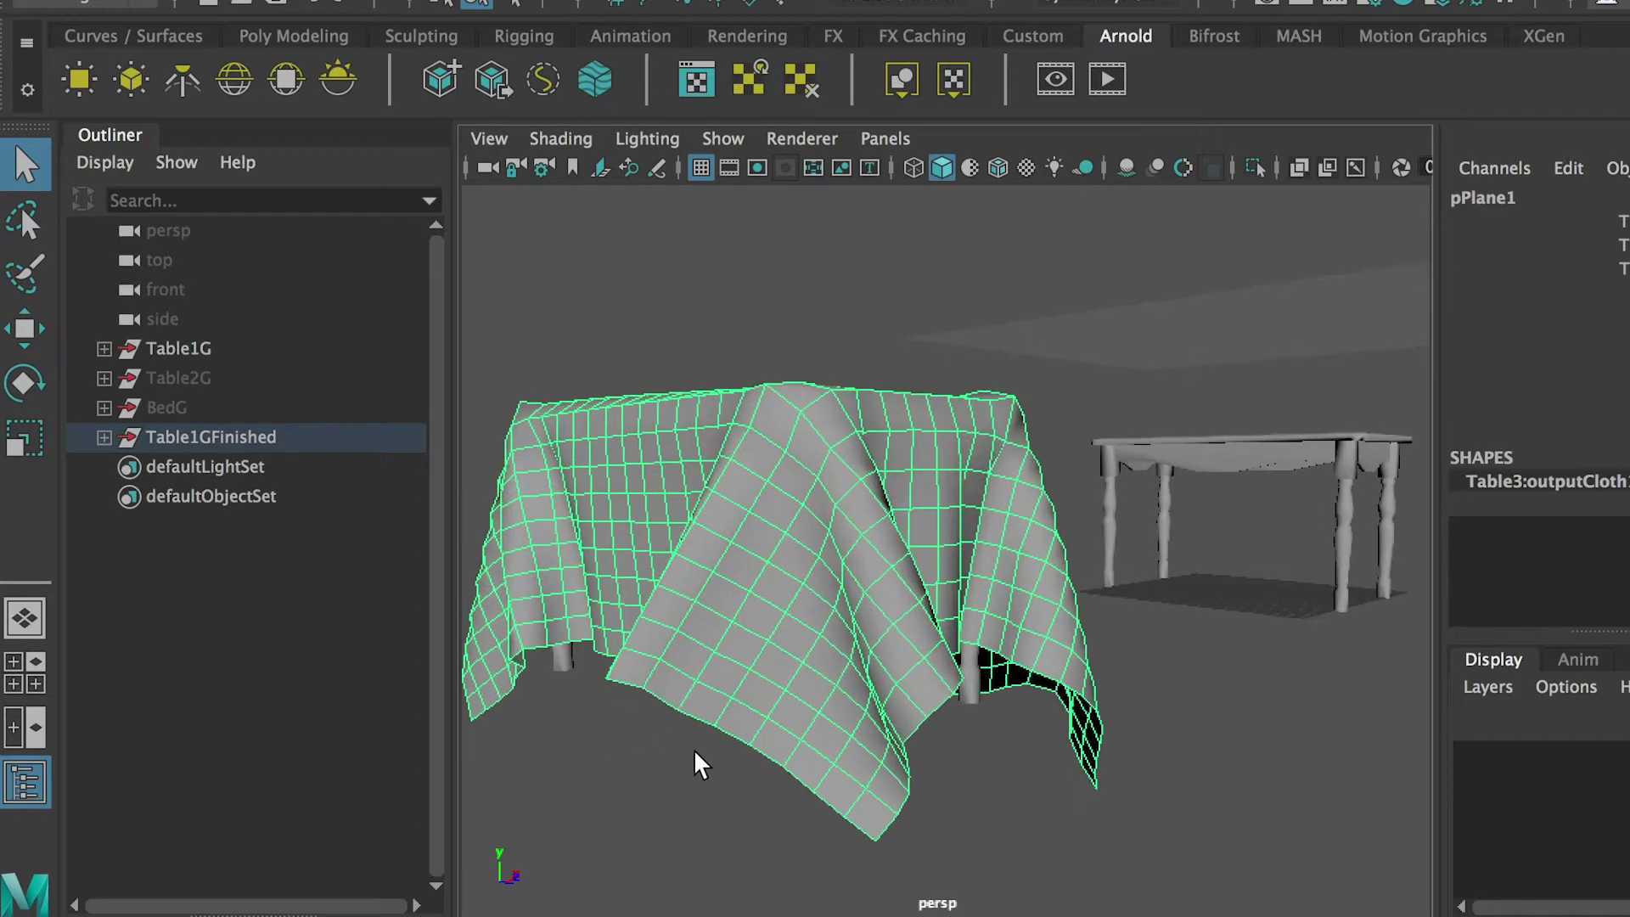
{"action": "left_click_drag", "start_coordinate": [691, 757], "coordinate": [617, 586], "text": "alt"}
{"action": "left_click_drag", "start_coordinate": [606, 645], "coordinate": [935, 574], "text": "alt"}
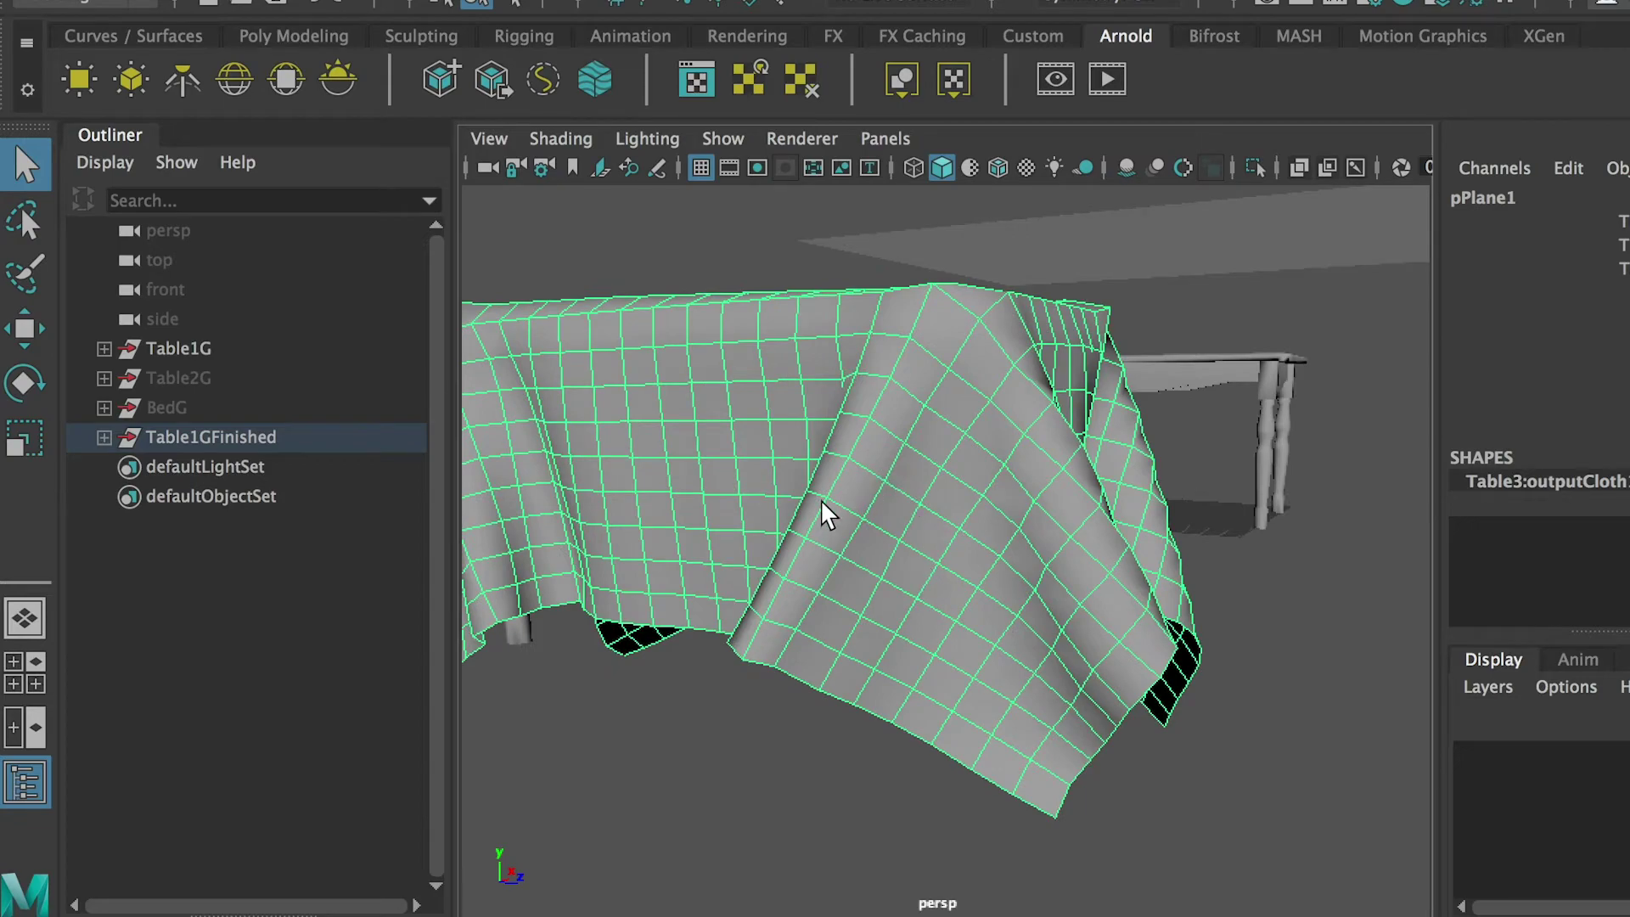
{"action": "left_click_drag", "start_coordinate": [820, 499], "coordinate": [808, 459], "text": "alt"}
{"action": "left_click_drag", "start_coordinate": [950, 481], "coordinate": [994, 427], "text": "alt"}
- Show texture maps in the viewport to view the flat plane above the uncovered table
{"action": "left_click", "coordinate": [994, 427]}
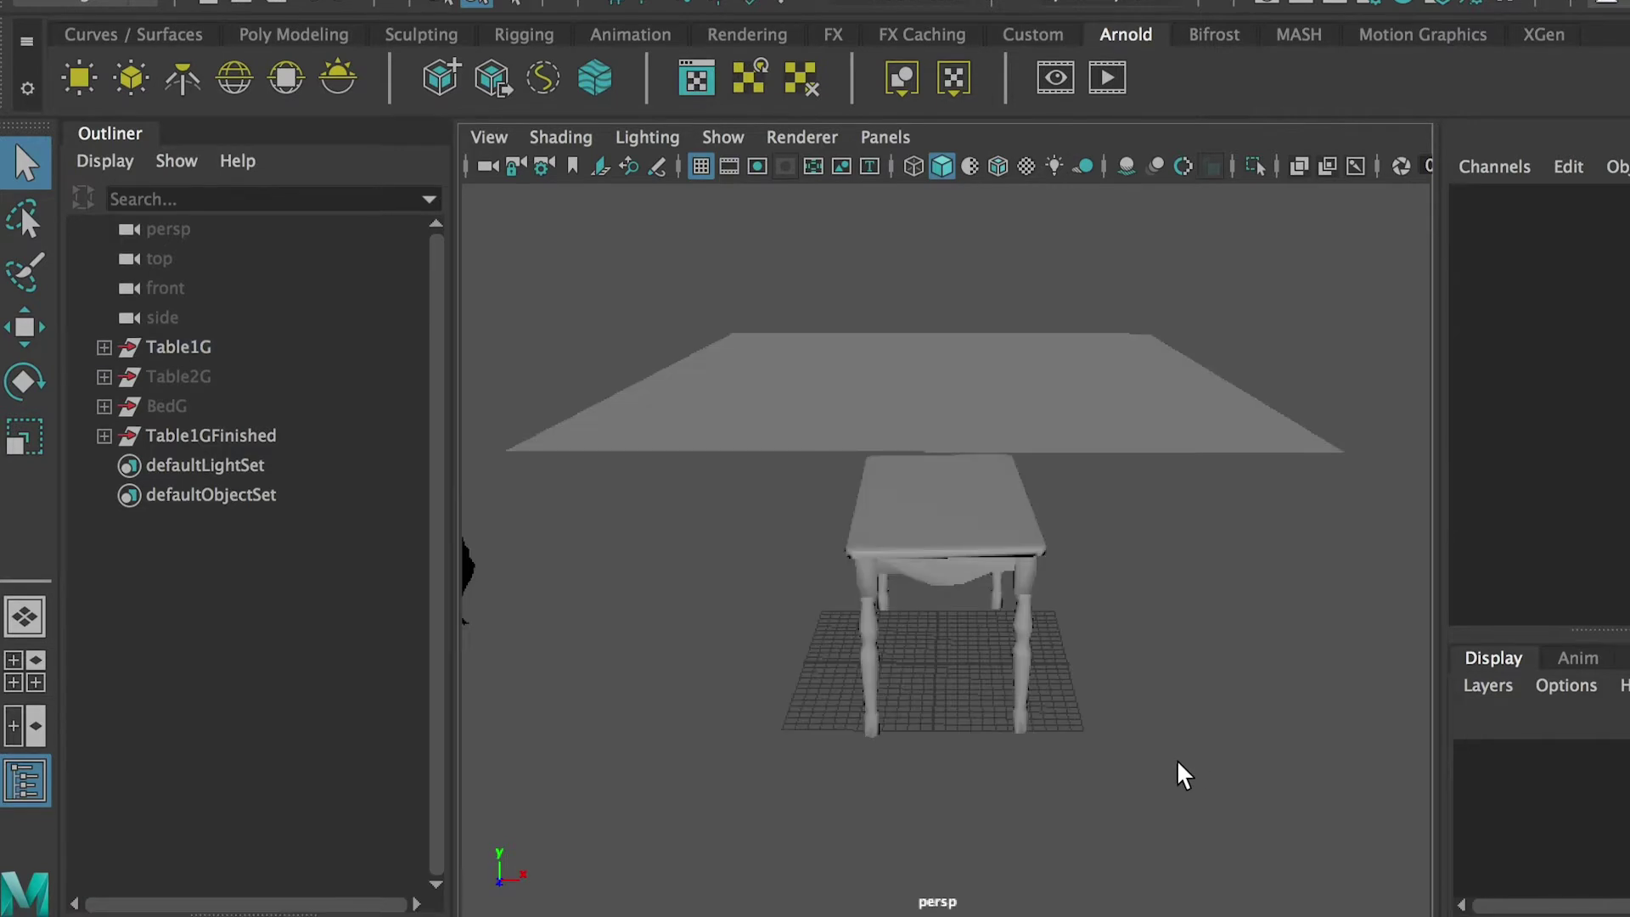
{"action": "mouse_move", "coordinate": [1176, 763]}
{"action": "left_mouse_down", "text": "alt"}
{"action": "mouse_move", "coordinate": [1164, 786]}
{"action": "mouse_move", "coordinate": [1187, 791]}
{"action": "left_mouse_up", "text": "alt"}
{"action": "right_click_drag", "start_coordinate": [1187, 790], "coordinate": [1183, 788], "text": "alt"}
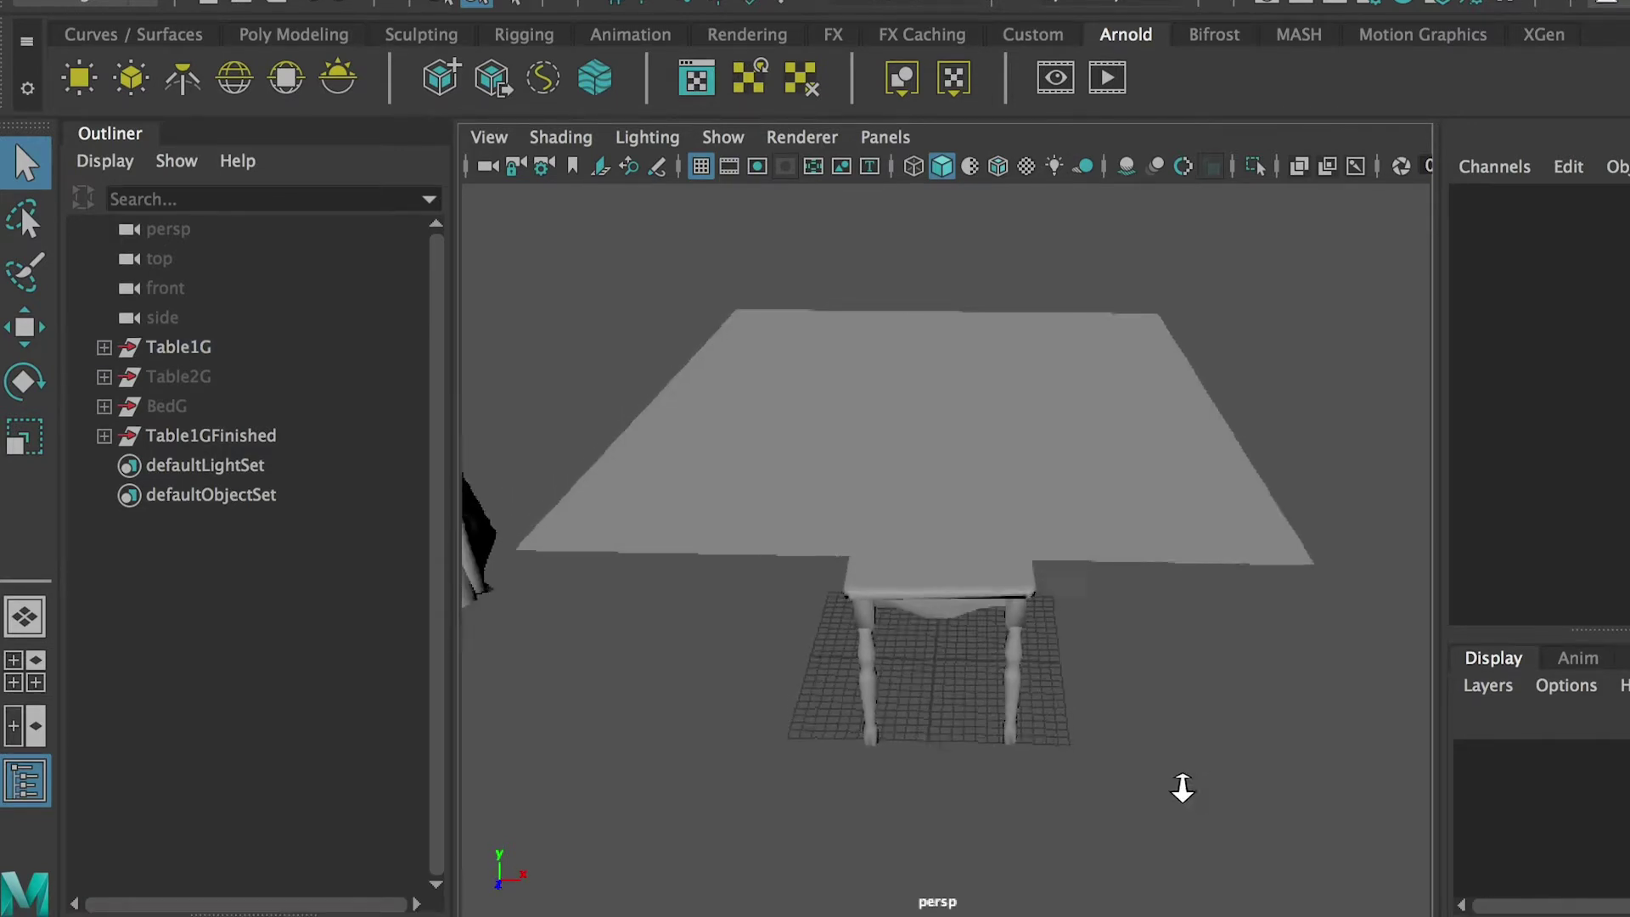
{"action": "left_click_drag", "start_coordinate": [1183, 788], "coordinate": [1138, 774], "text": "alt"}
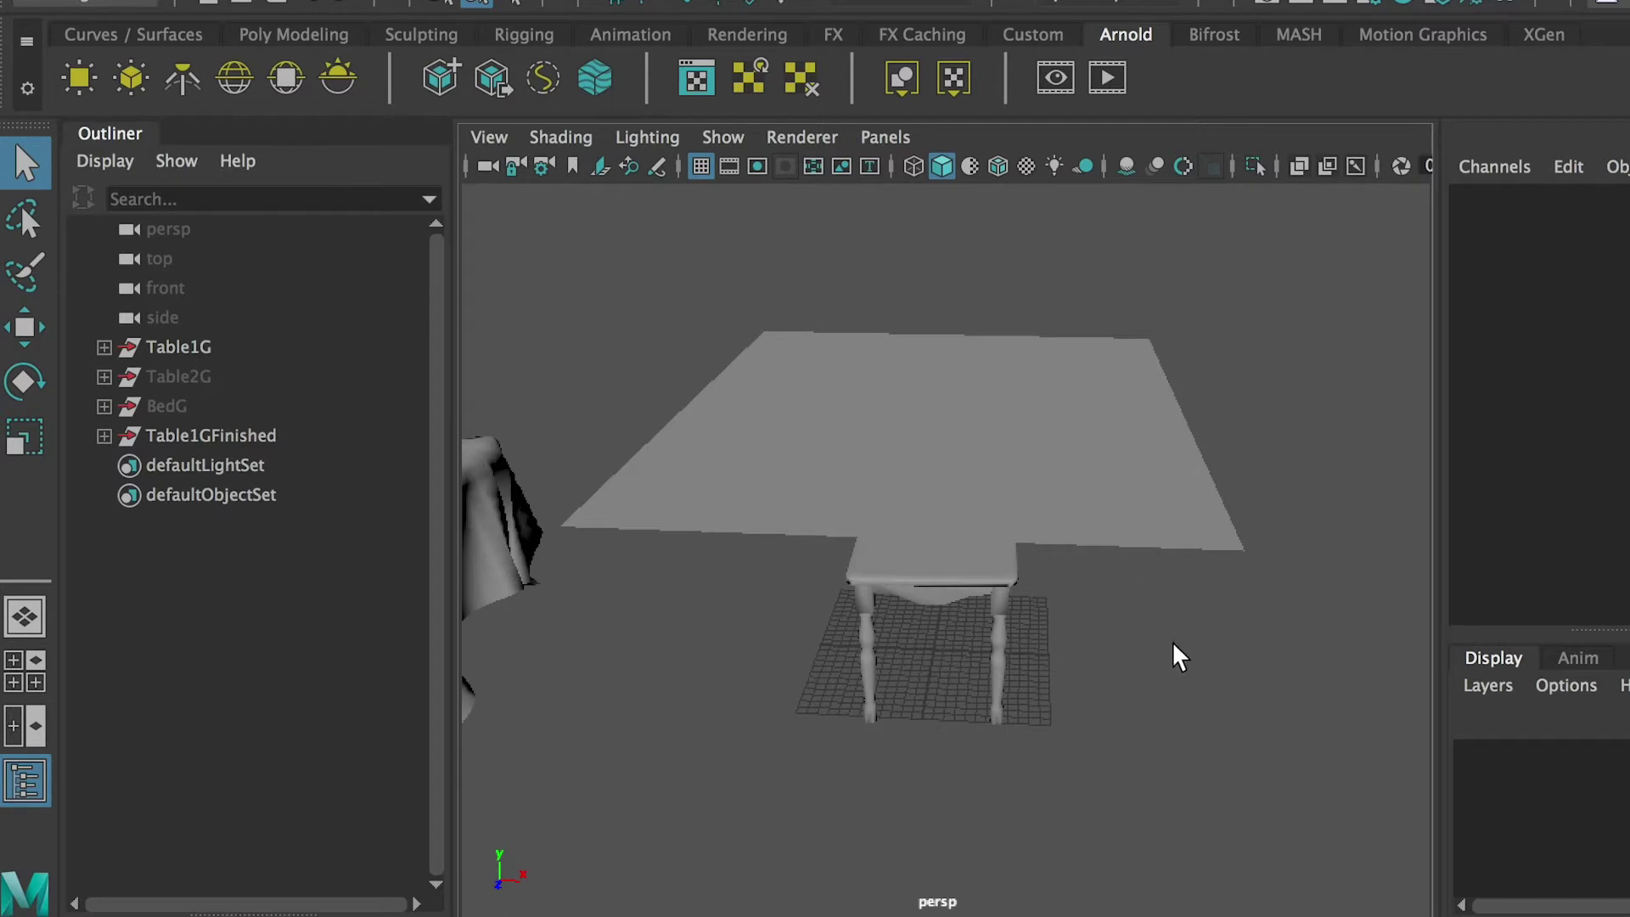
{"action": "left_click_drag", "start_coordinate": [1174, 644], "coordinate": [1116, 667], "text": "alt"}
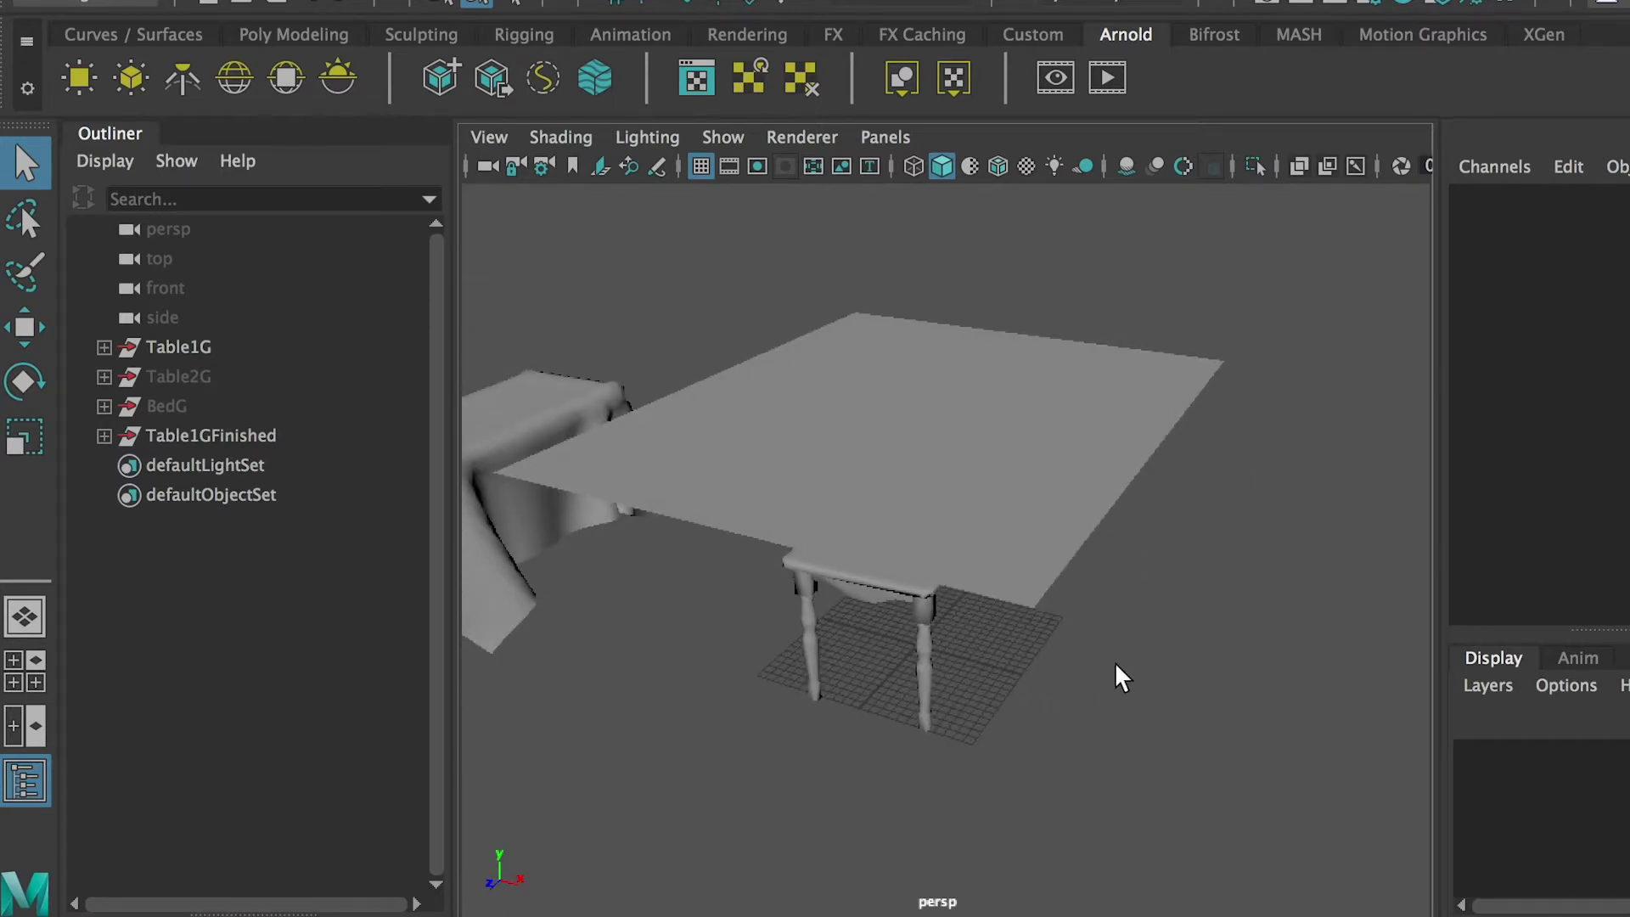
{"action": "key", "text": "6"}
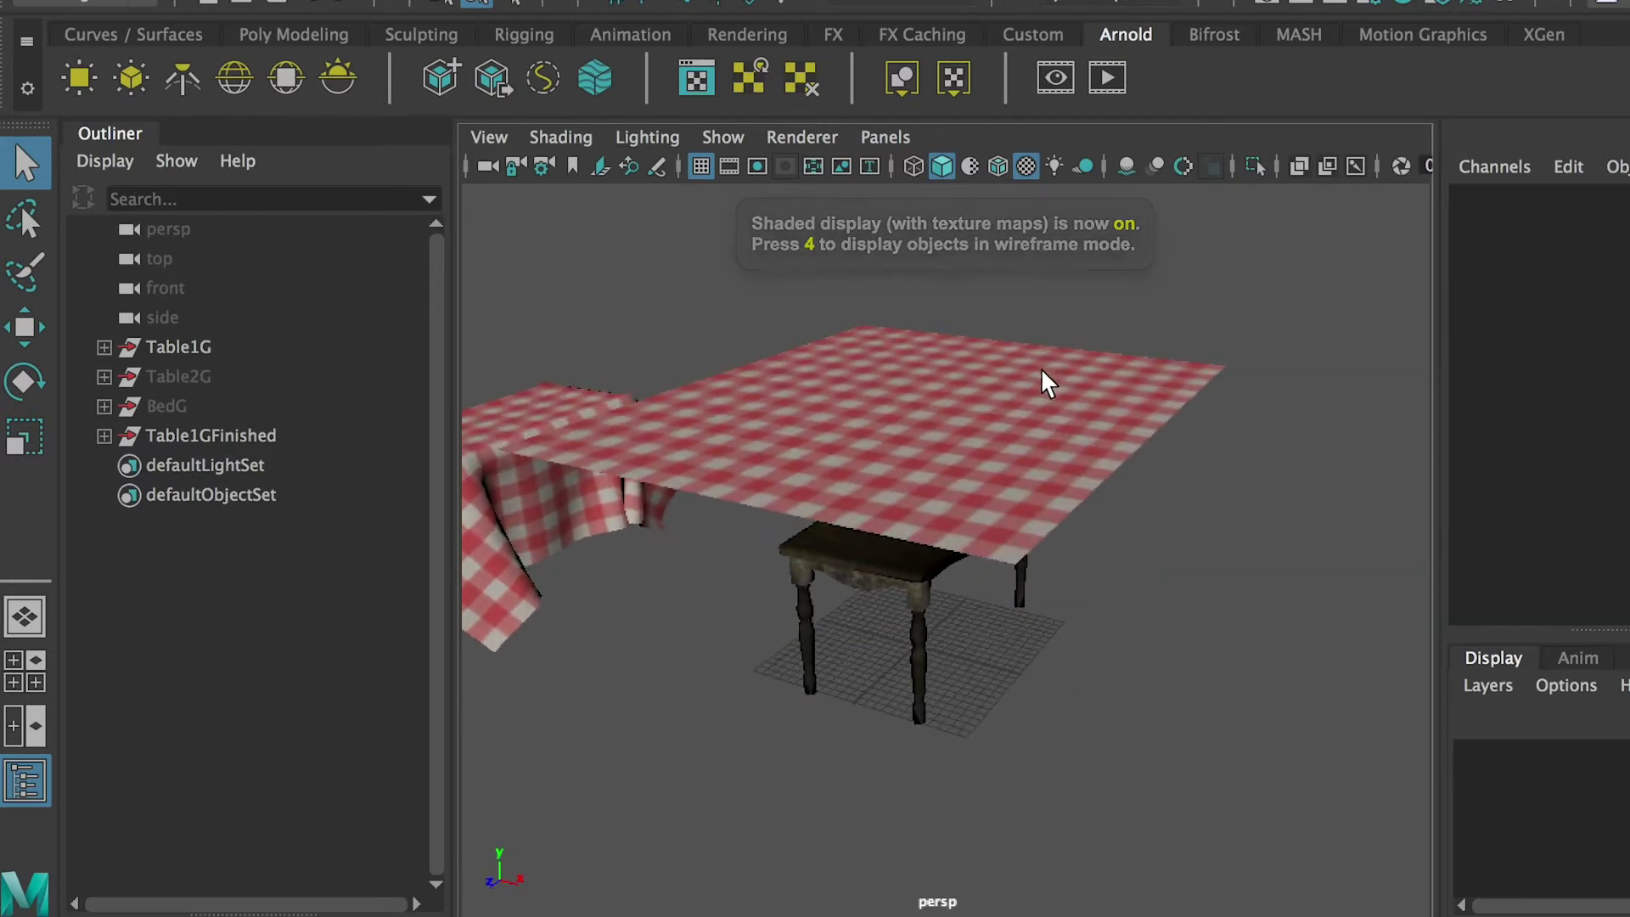
- Inspect the flat plane's UV layout in the UV Editor, then close the editor
{"action": "left_click", "coordinate": [1041, 368]}
{"action": "left_click", "coordinate": [913, 2]}
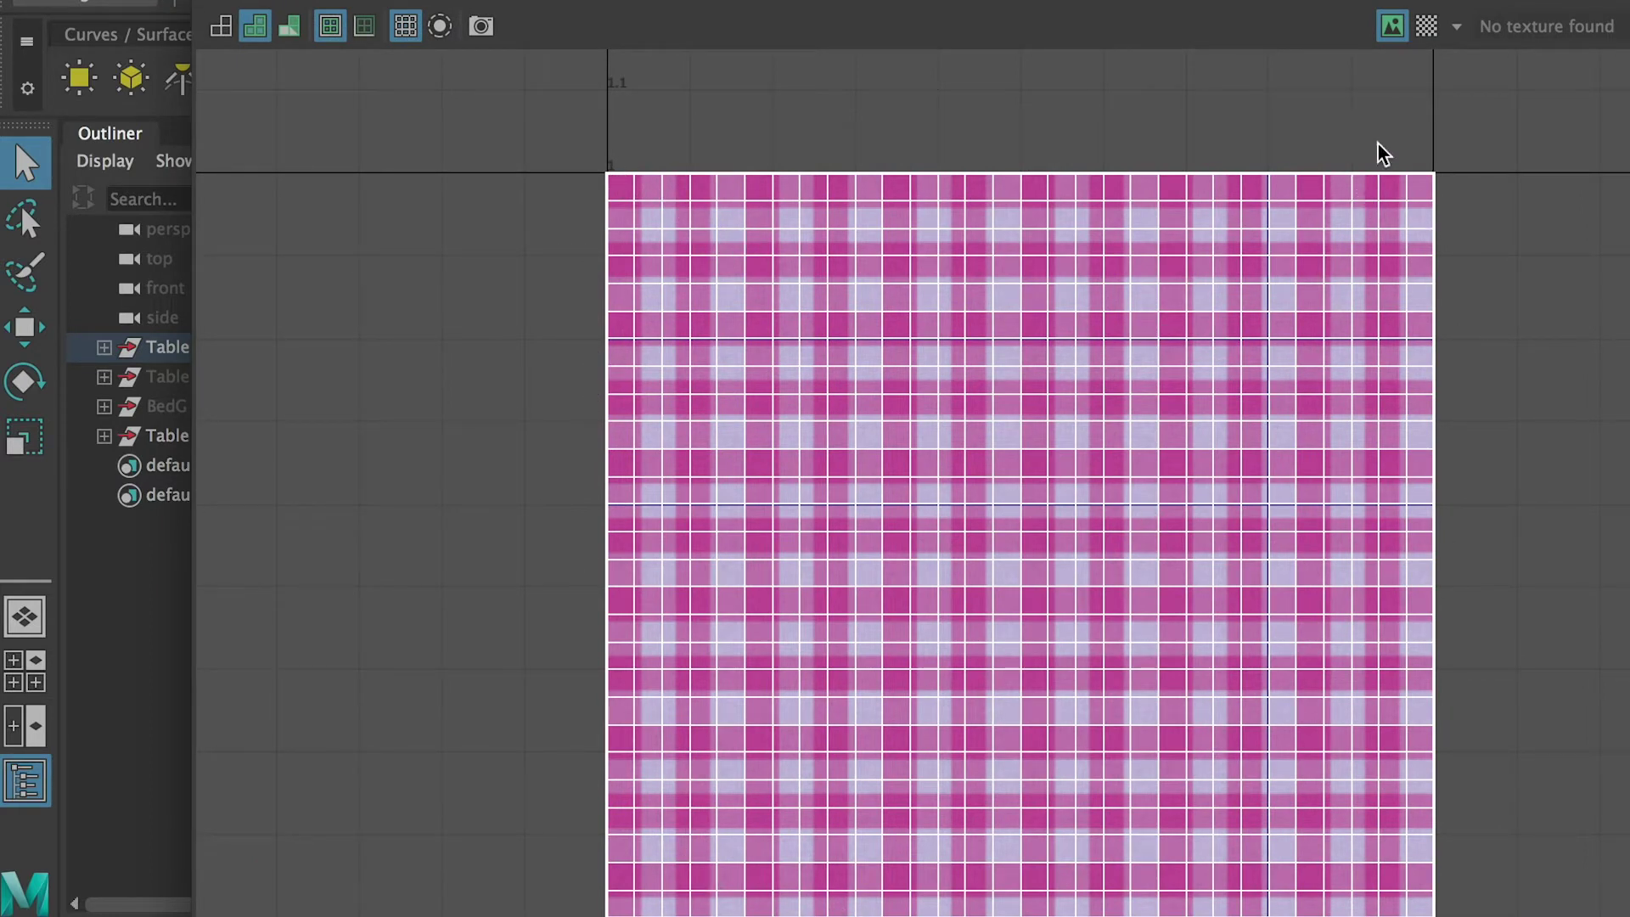
{"action": "left_click_drag", "start_coordinate": [582, 13], "coordinate": [1339, 397]}
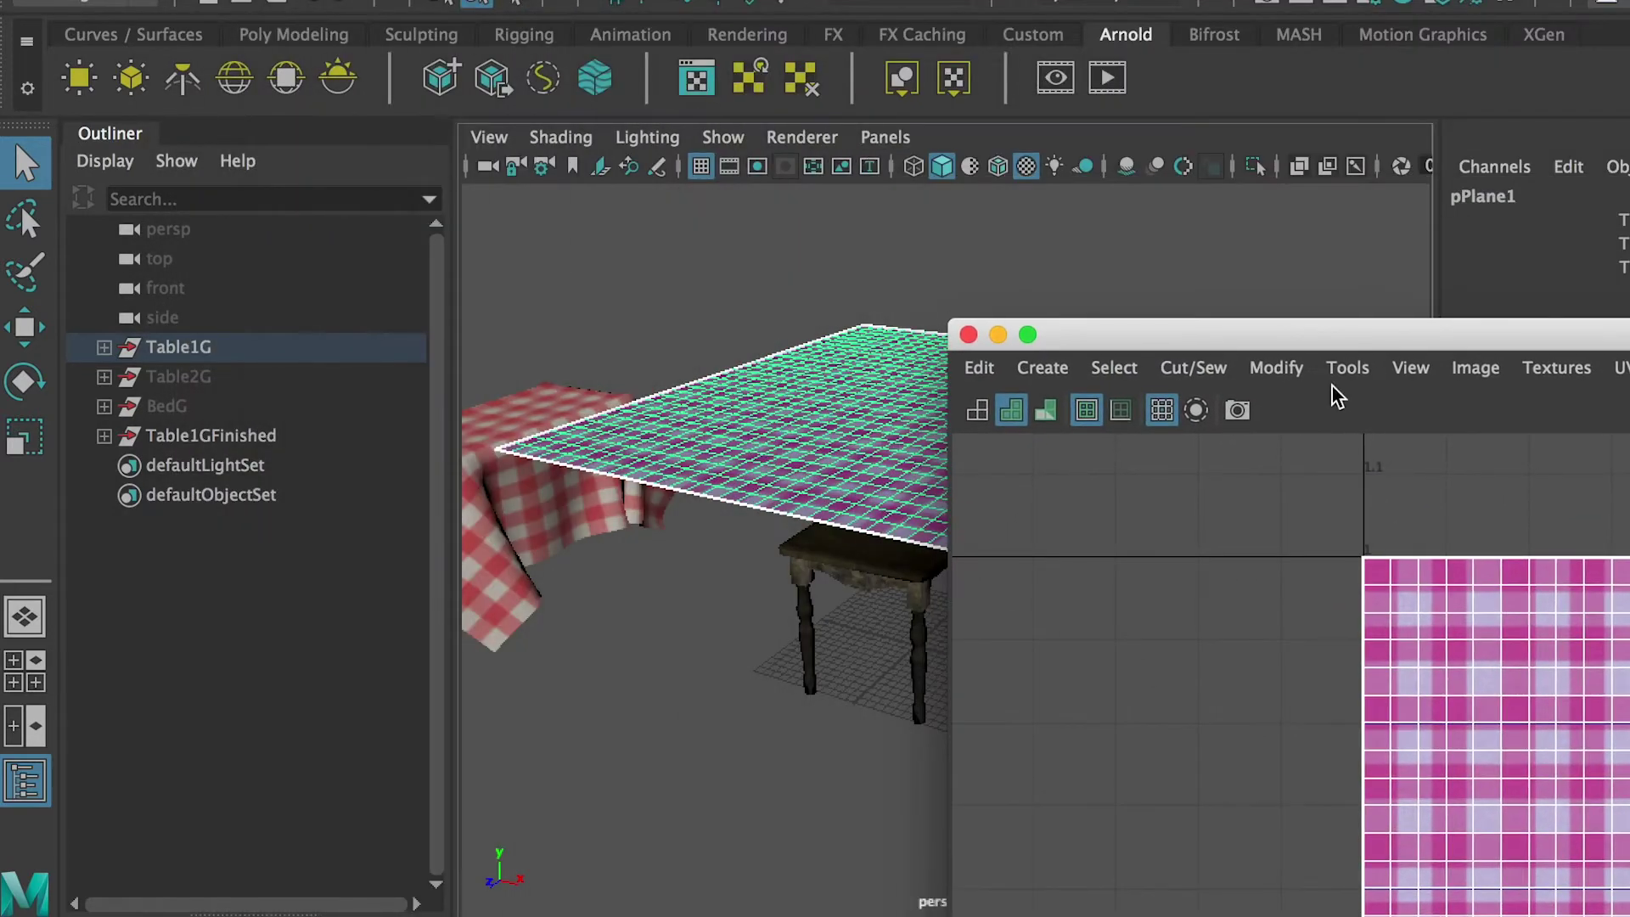
{"action": "left_click", "coordinate": [969, 334]}
- Compare the checkered texture on the flat plane with the texture on the finished draped tablecloth
{"action": "left_click", "coordinate": [1171, 486]}
{"action": "mouse_move", "coordinate": [1170, 487]}
{"action": "left_mouse_down", "text": "alt"}
{"action": "mouse_move", "coordinate": [1114, 484]}
{"action": "mouse_move", "coordinate": [1190, 497]}
{"action": "left_mouse_up", "text": "alt"}
{"action": "scroll", "coordinate": [917, 356], "scroll_direction": "up", "scroll_amount": 1}
{"action": "right_click_drag", "start_coordinate": [918, 356], "coordinate": [1001, 389], "text": "alt"}
{"action": "left_click_drag", "start_coordinate": [1001, 390], "coordinate": [956, 382], "text": "alt"}
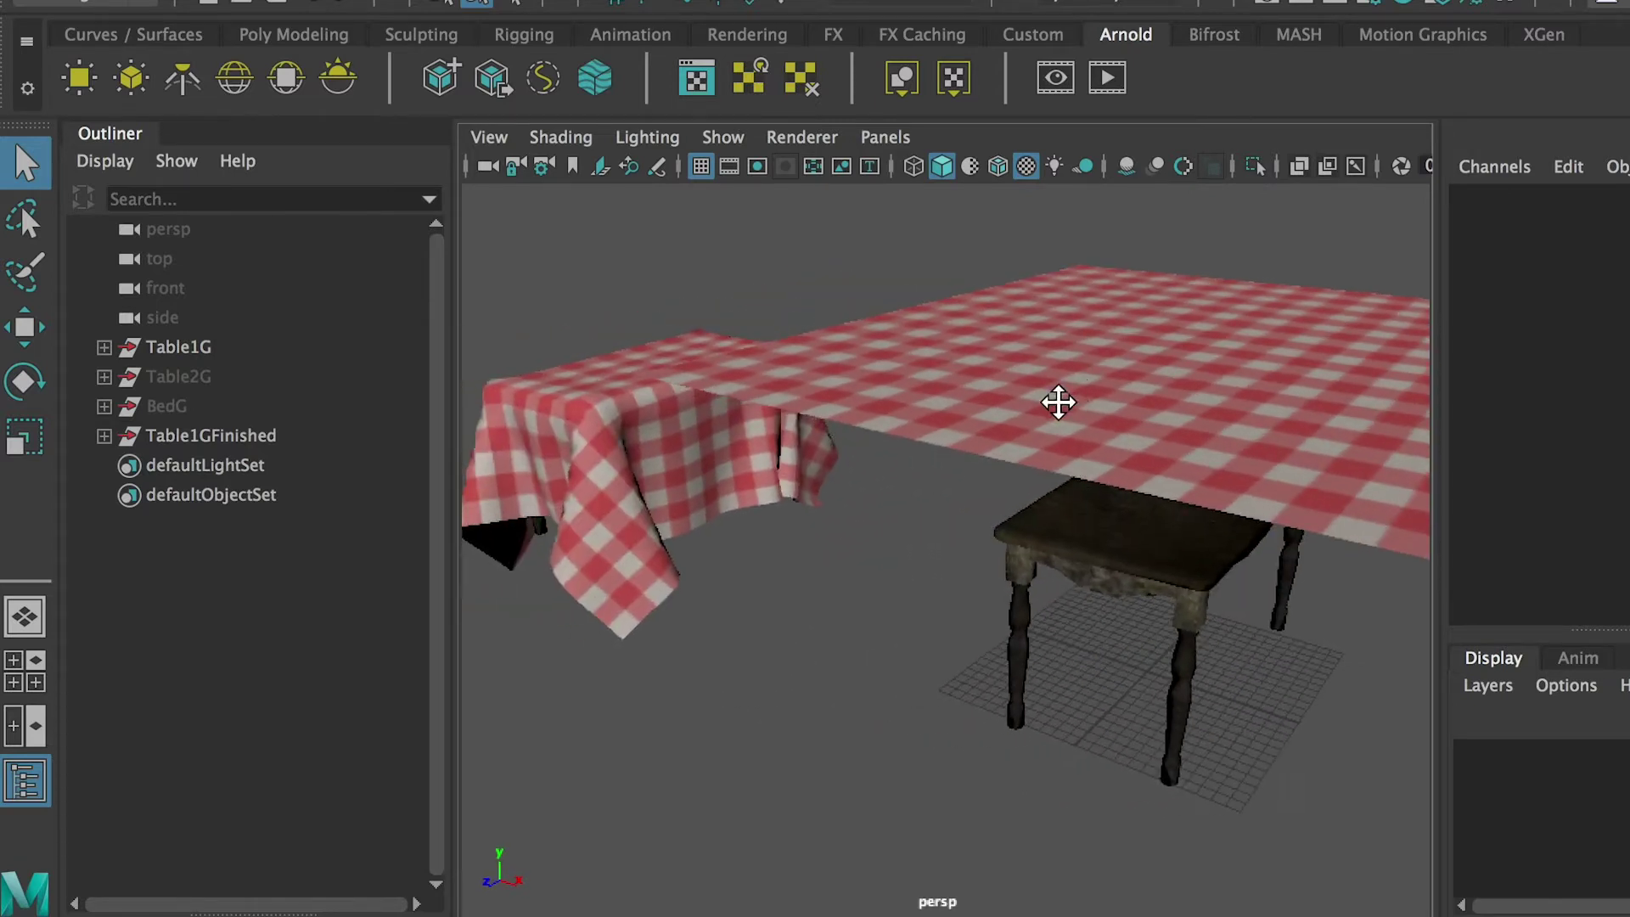
{"action": "middle_click_drag", "start_coordinate": [1059, 402], "coordinate": [1057, 401], "text": "alt"}
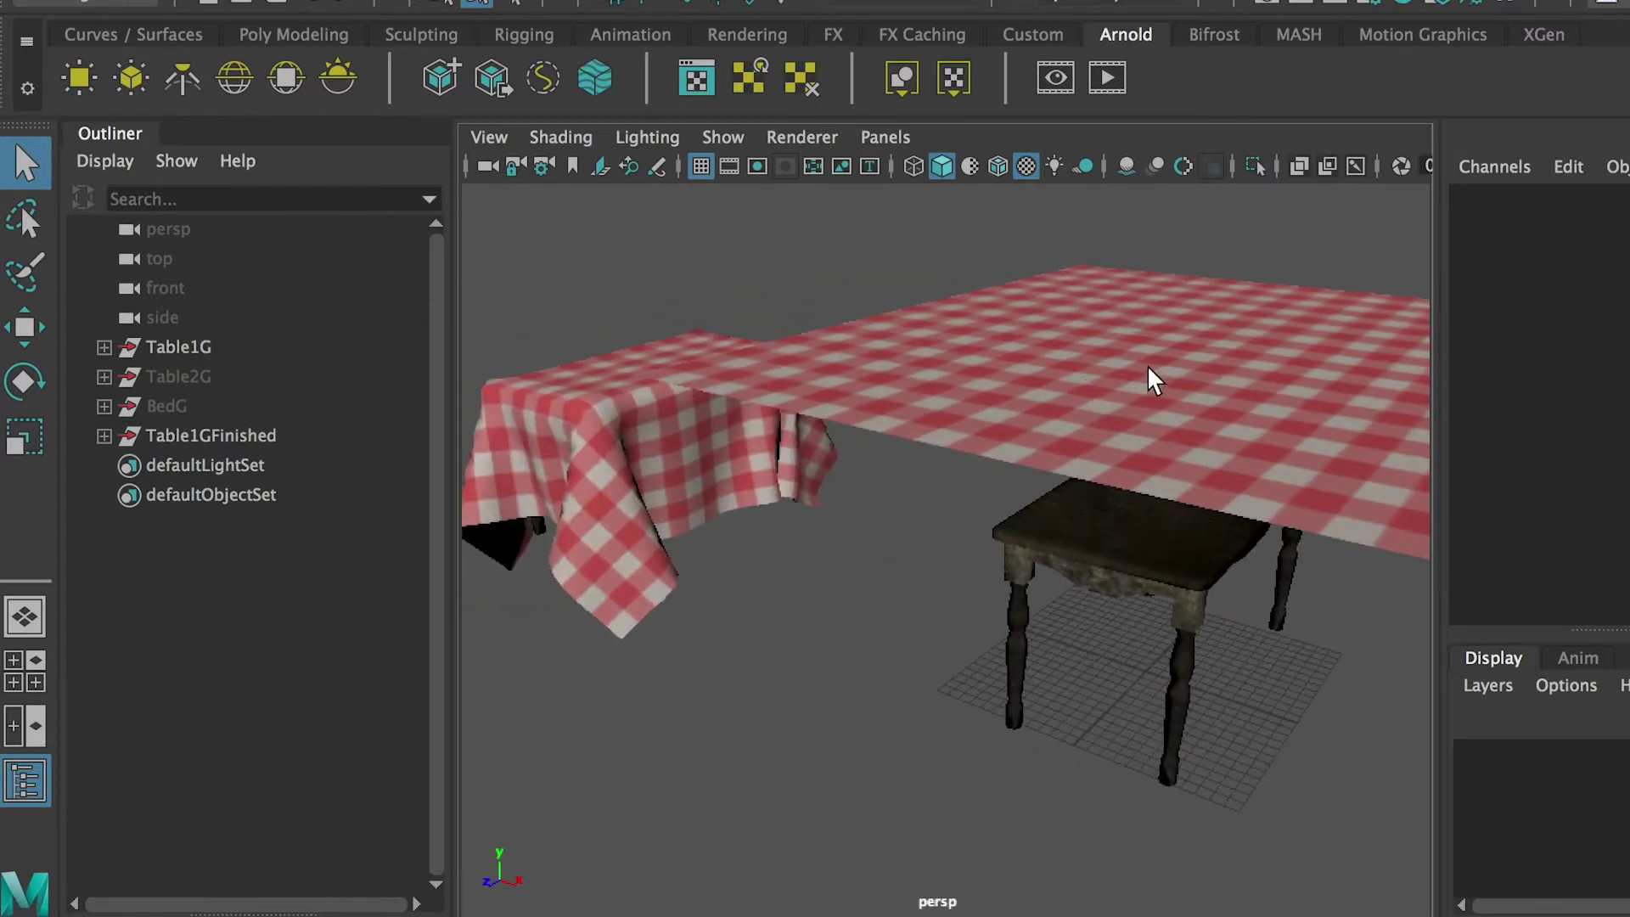
{"action": "left_click_drag", "start_coordinate": [1097, 603], "coordinate": [822, 549], "text": "alt"}
{"action": "middle_click_drag", "start_coordinate": [724, 523], "coordinate": [1103, 527], "text": "alt"}
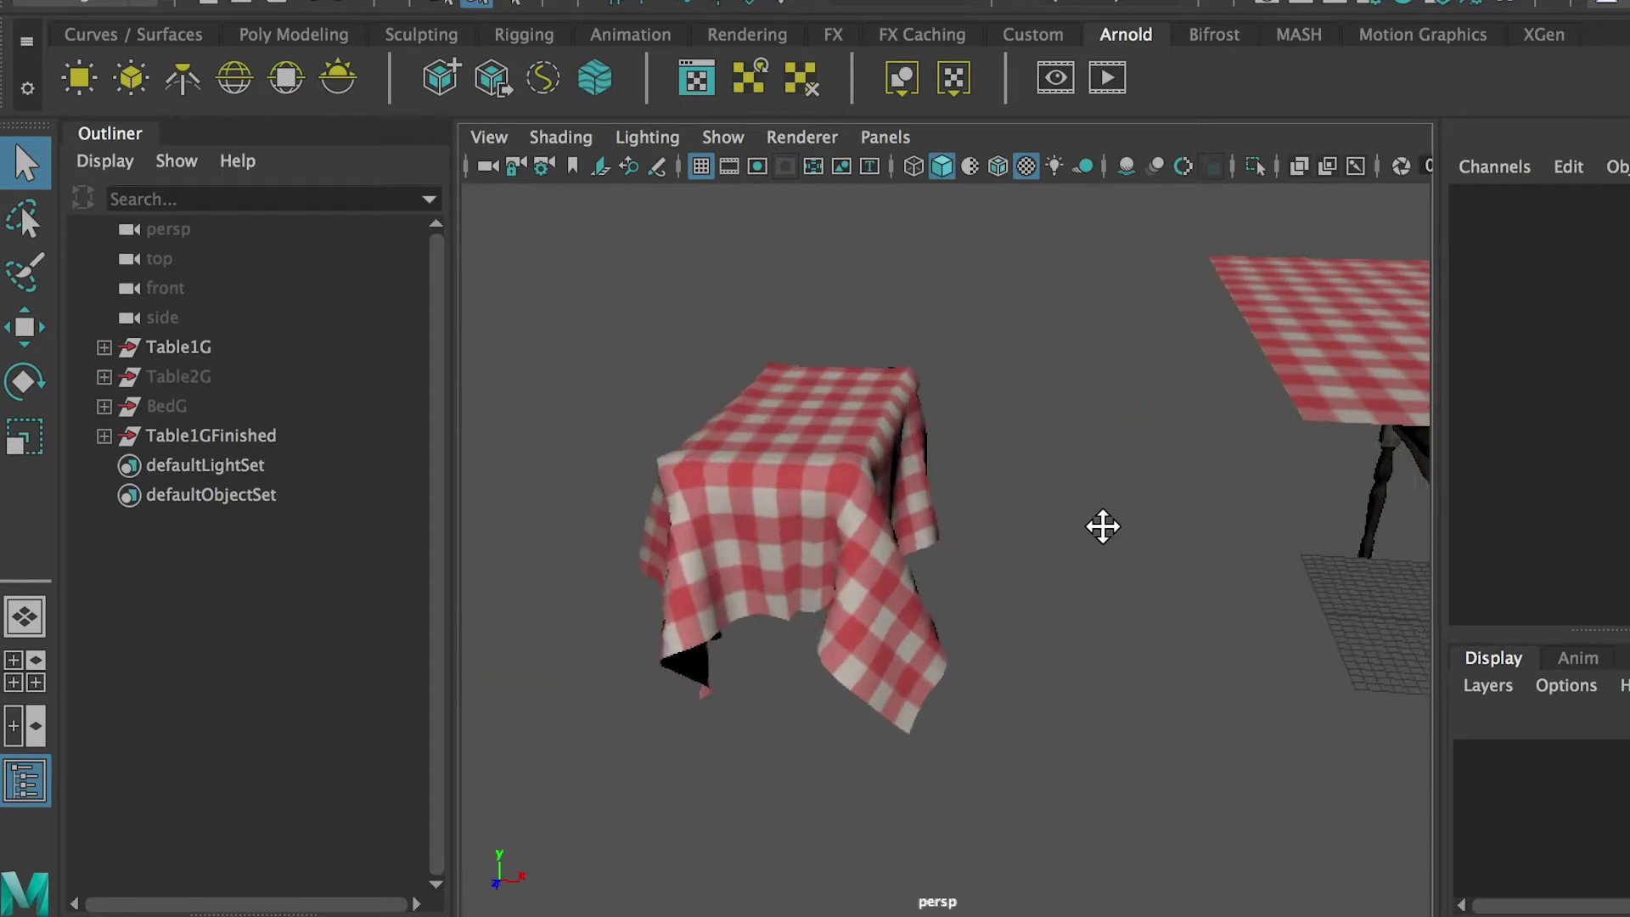
{"action": "left_click_drag", "start_coordinate": [1103, 528], "coordinate": [960, 502], "text": "alt"}
{"action": "left_click_drag", "start_coordinate": [994, 450], "coordinate": [946, 481], "text": "alt"}
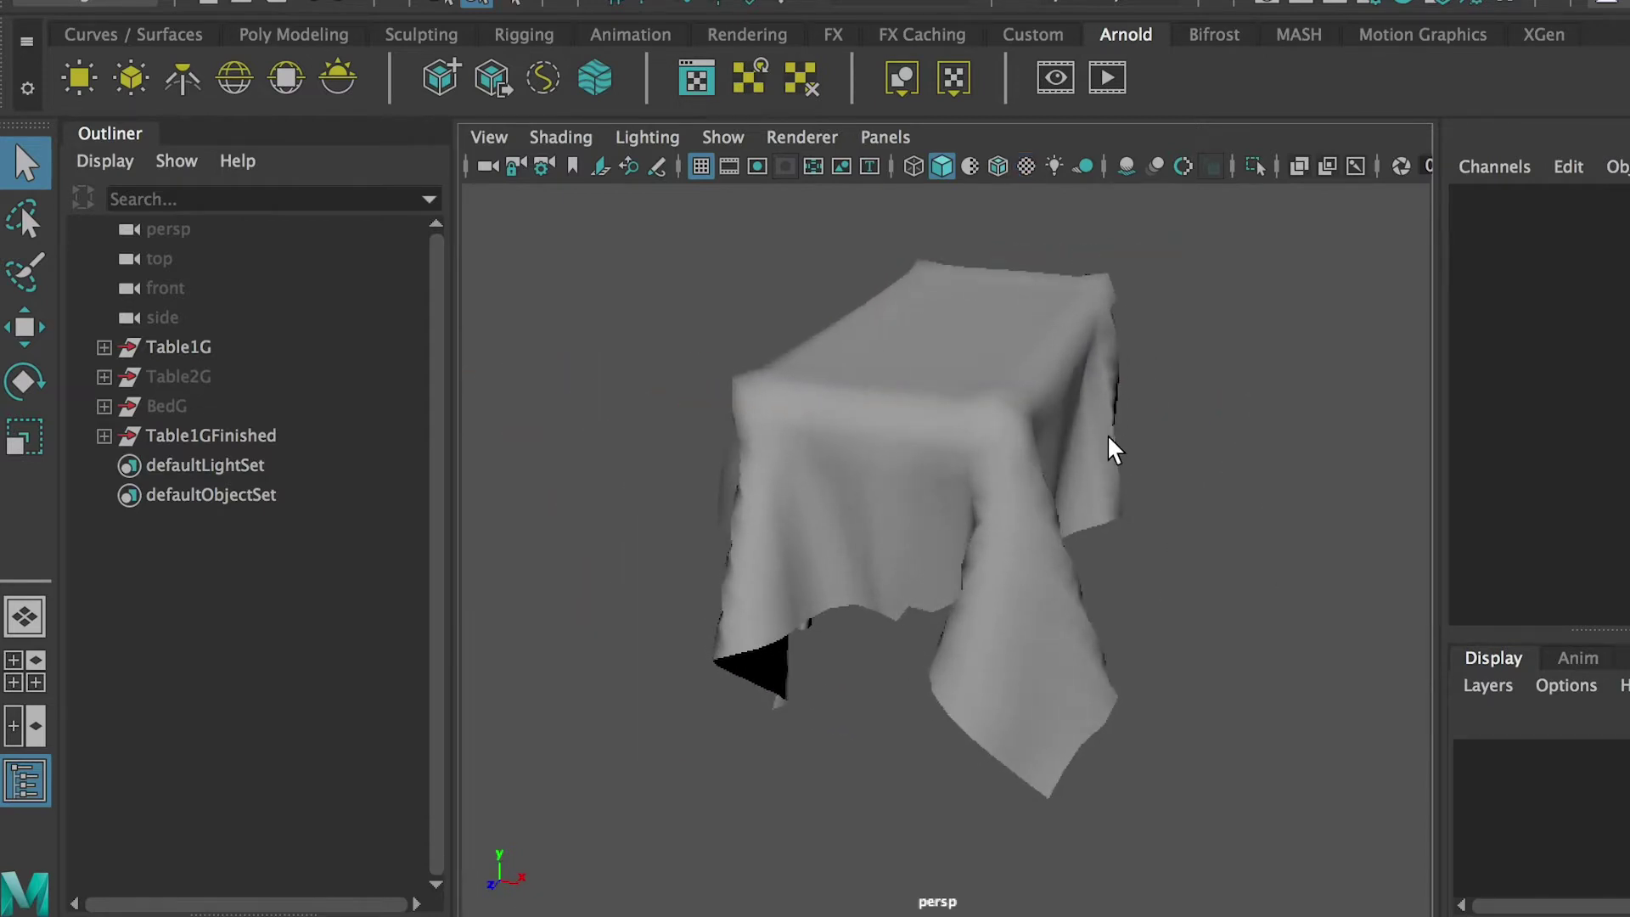
- Apply a Planar UV projection to the finished draped tablecloth and inspect the resulting UVs in the UV Editor
{"action": "left_click", "coordinate": [950, 472]}
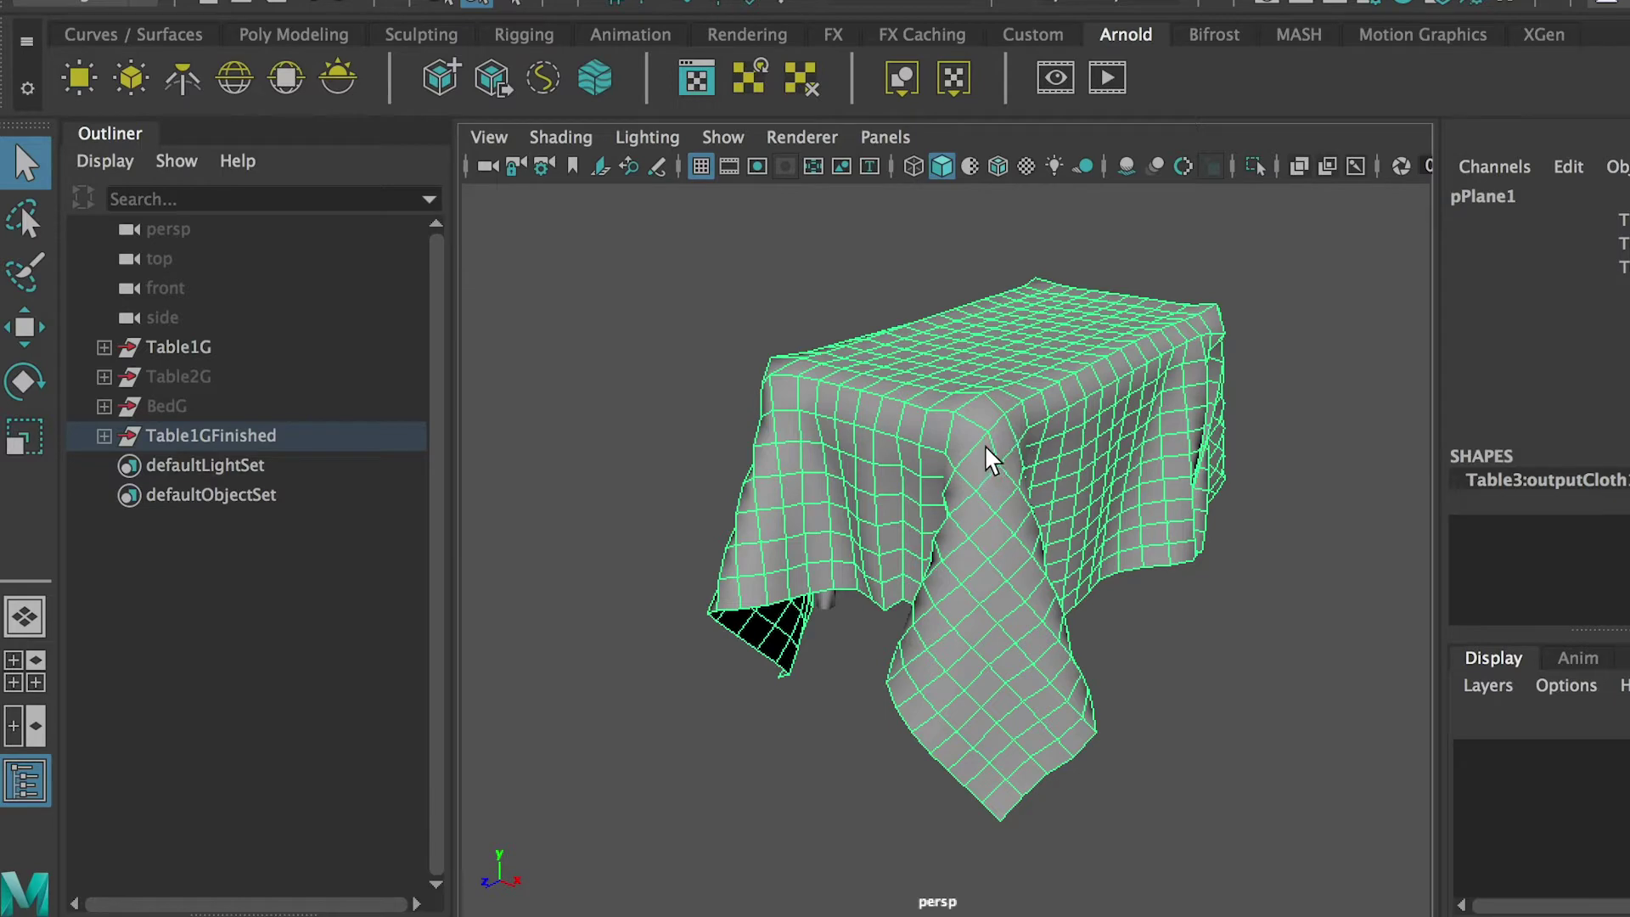
{"action": "middle_click_drag", "start_coordinate": [1074, 393], "coordinate": [997, 408], "text": "alt"}
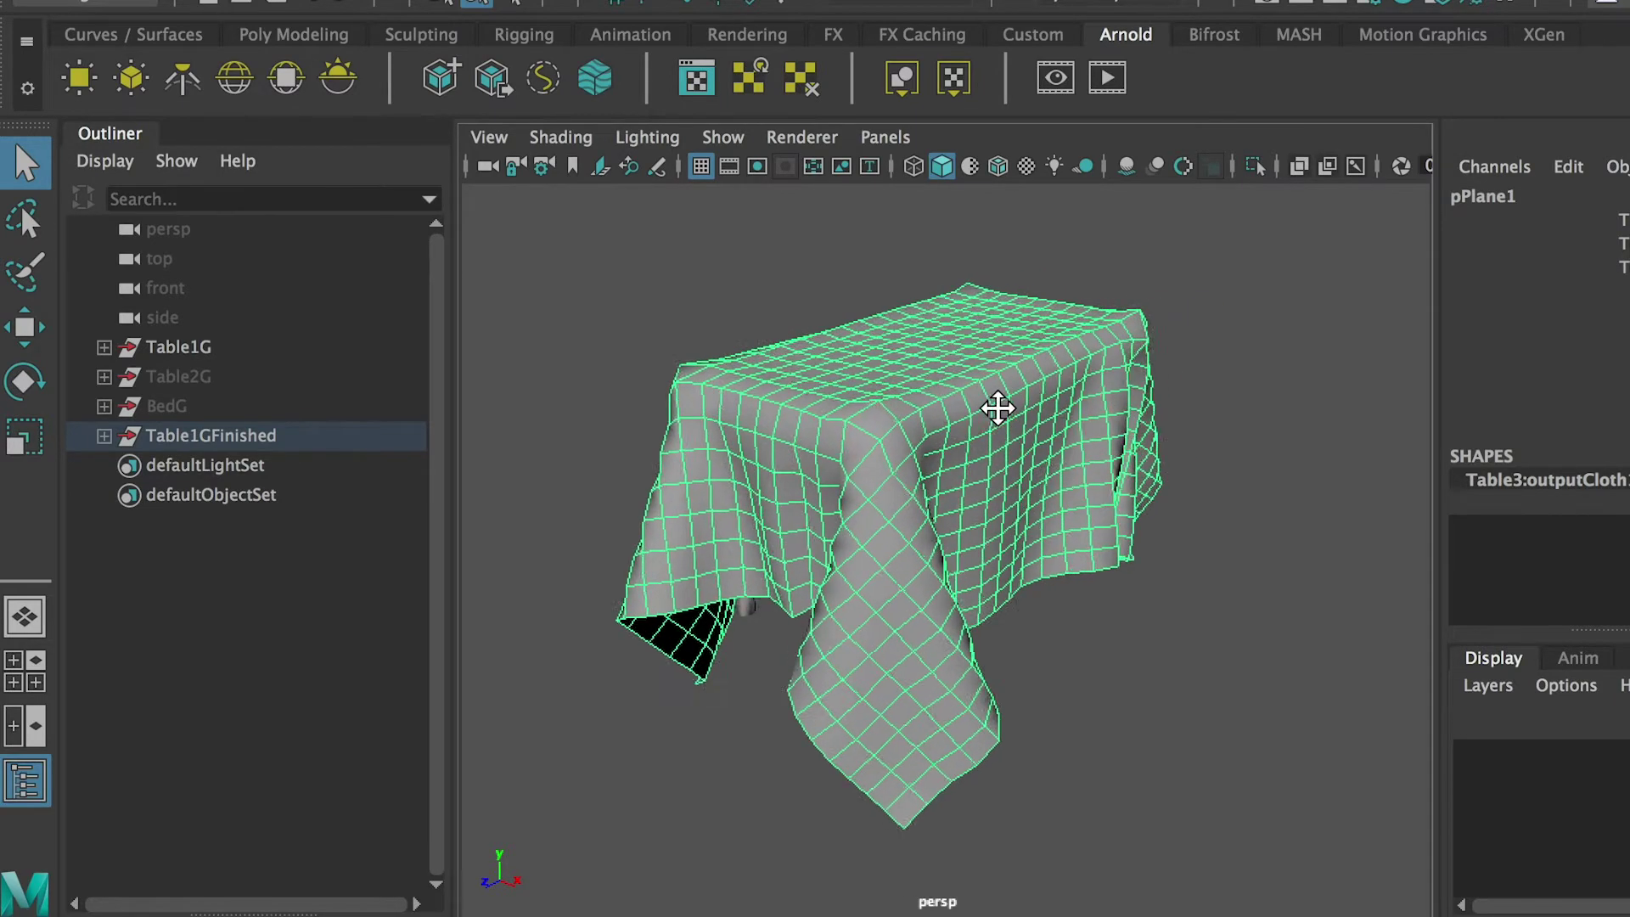
{"action": "scroll", "coordinate": [997, 407], "scroll_direction": "down", "scroll_amount": 1}
{"action": "left_click", "coordinate": [1161, 1]}
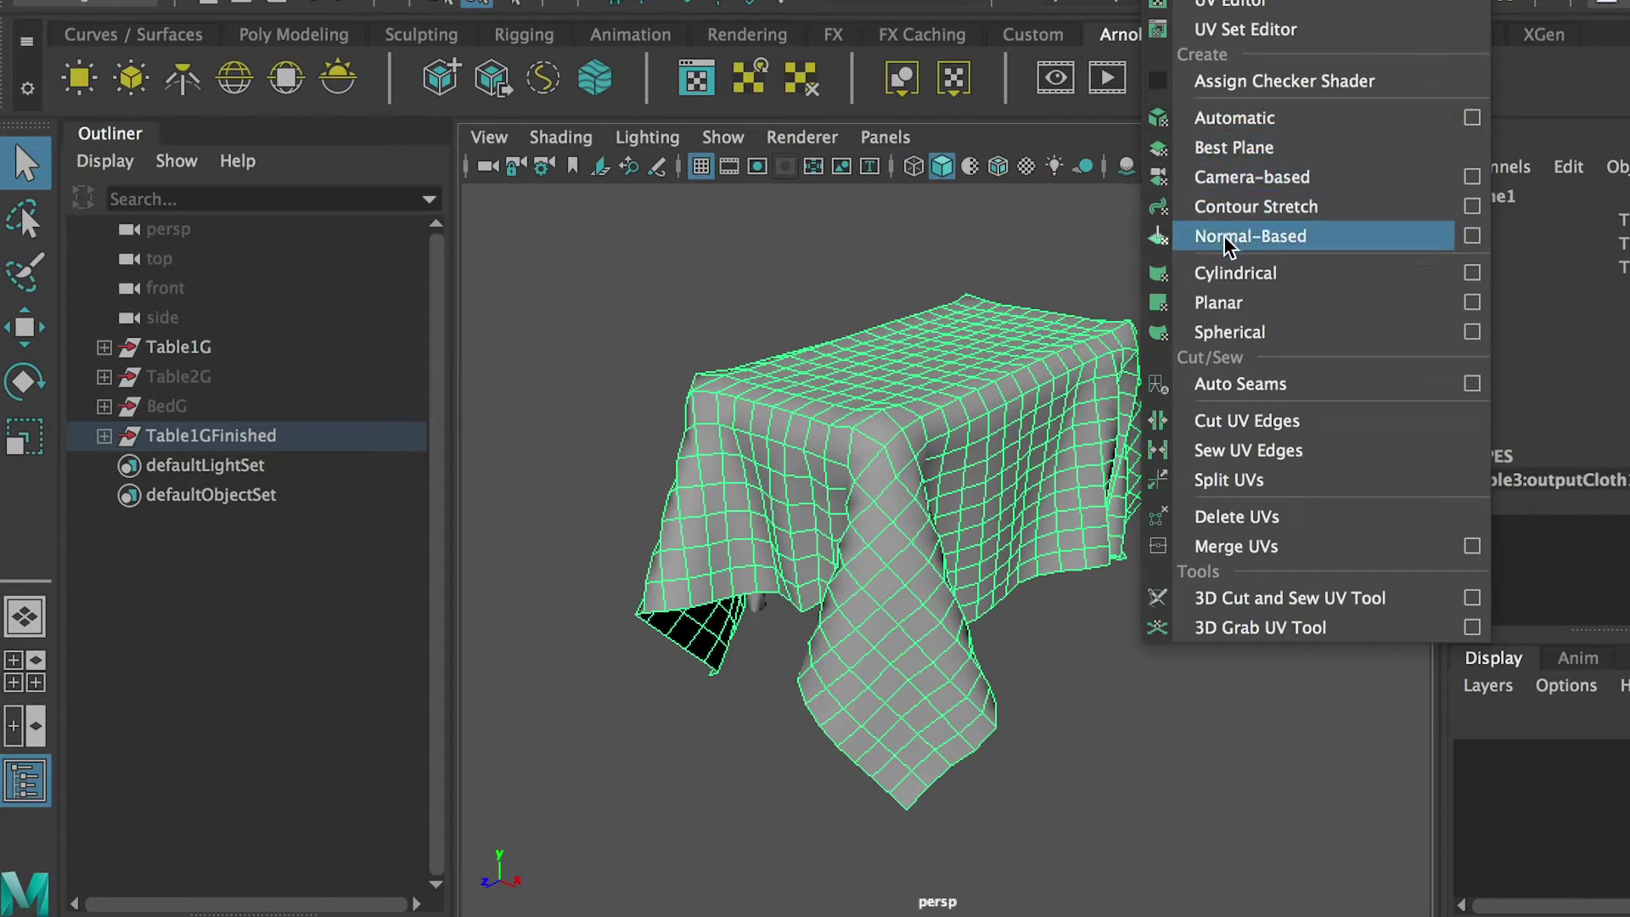
{"action": "left_click", "coordinate": [1223, 302]}
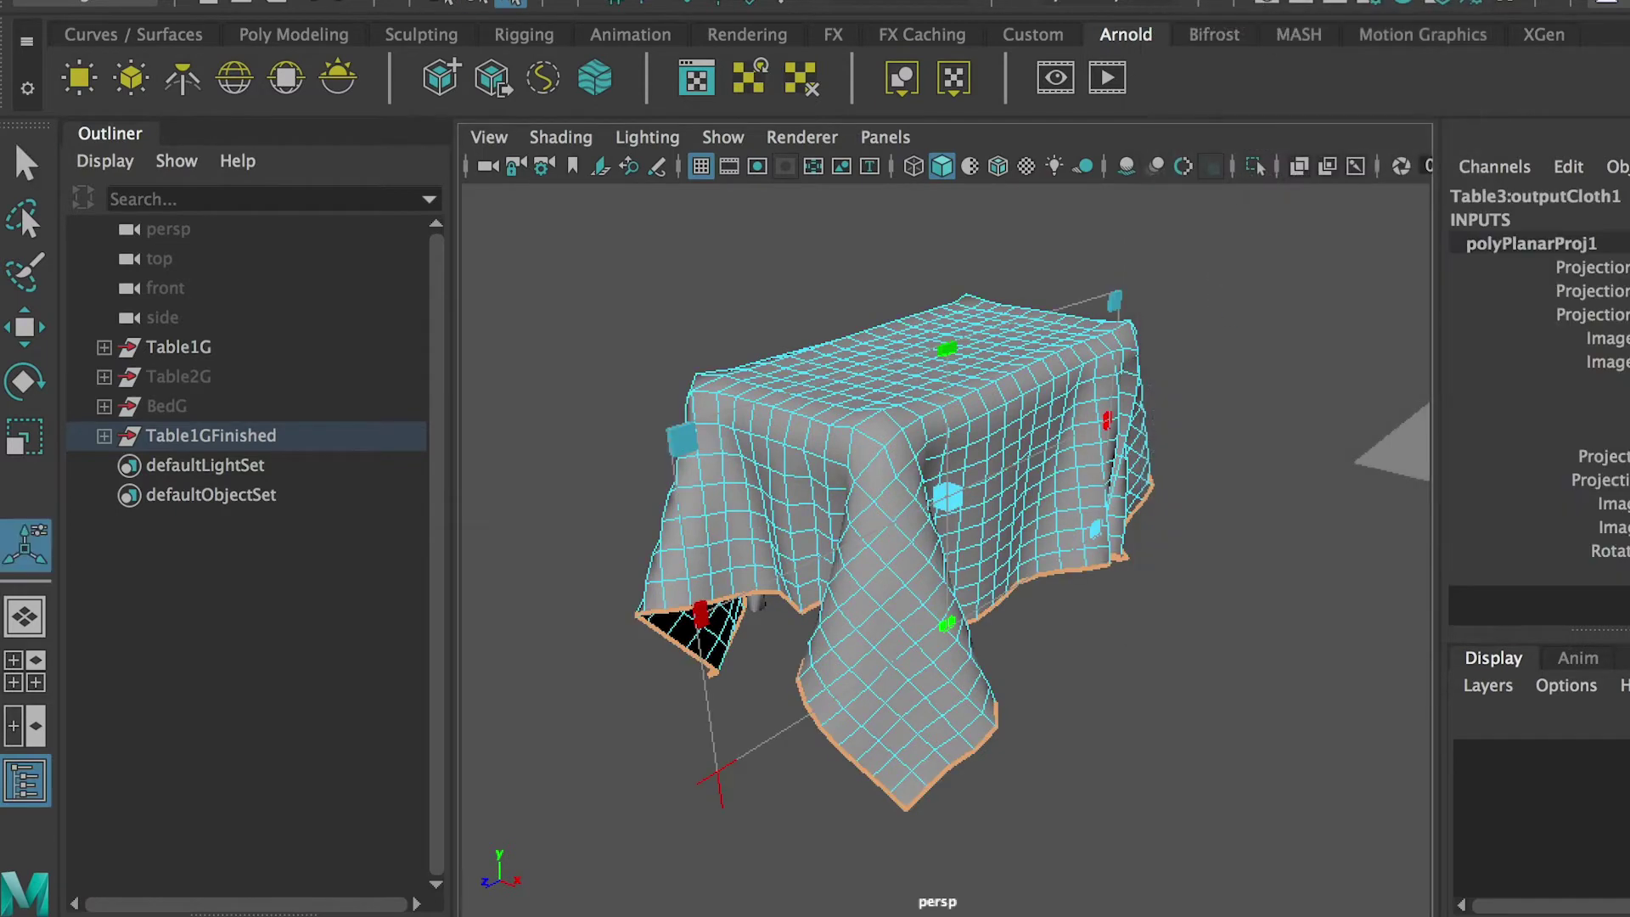
{"action": "left_click", "coordinate": [1176, 1]}
{"action": "left_click", "coordinate": [1231, 5]}
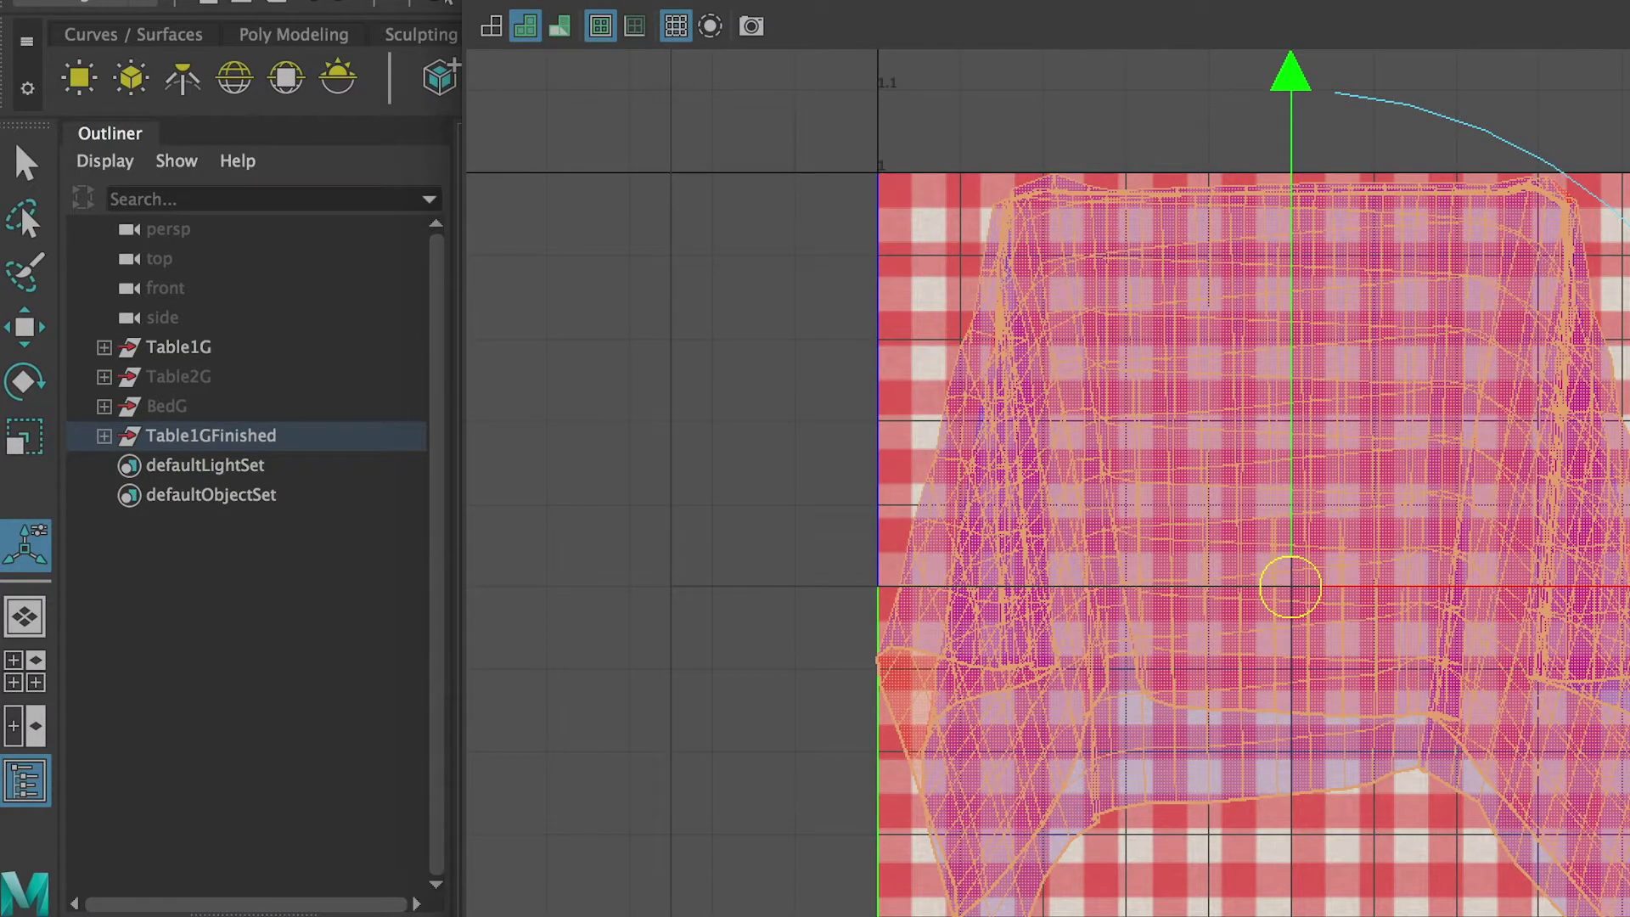
{"action": "left_click_drag", "start_coordinate": [908, 2], "coordinate": [1434, 90]}
{"action": "right_click_drag", "start_coordinate": [830, 380], "coordinate": [910, 285]}
- Apply an Automatic UV projection to the draped tablecloth and move the UV Editor out of the way
{"action": "left_click", "coordinate": [1176, 2]}
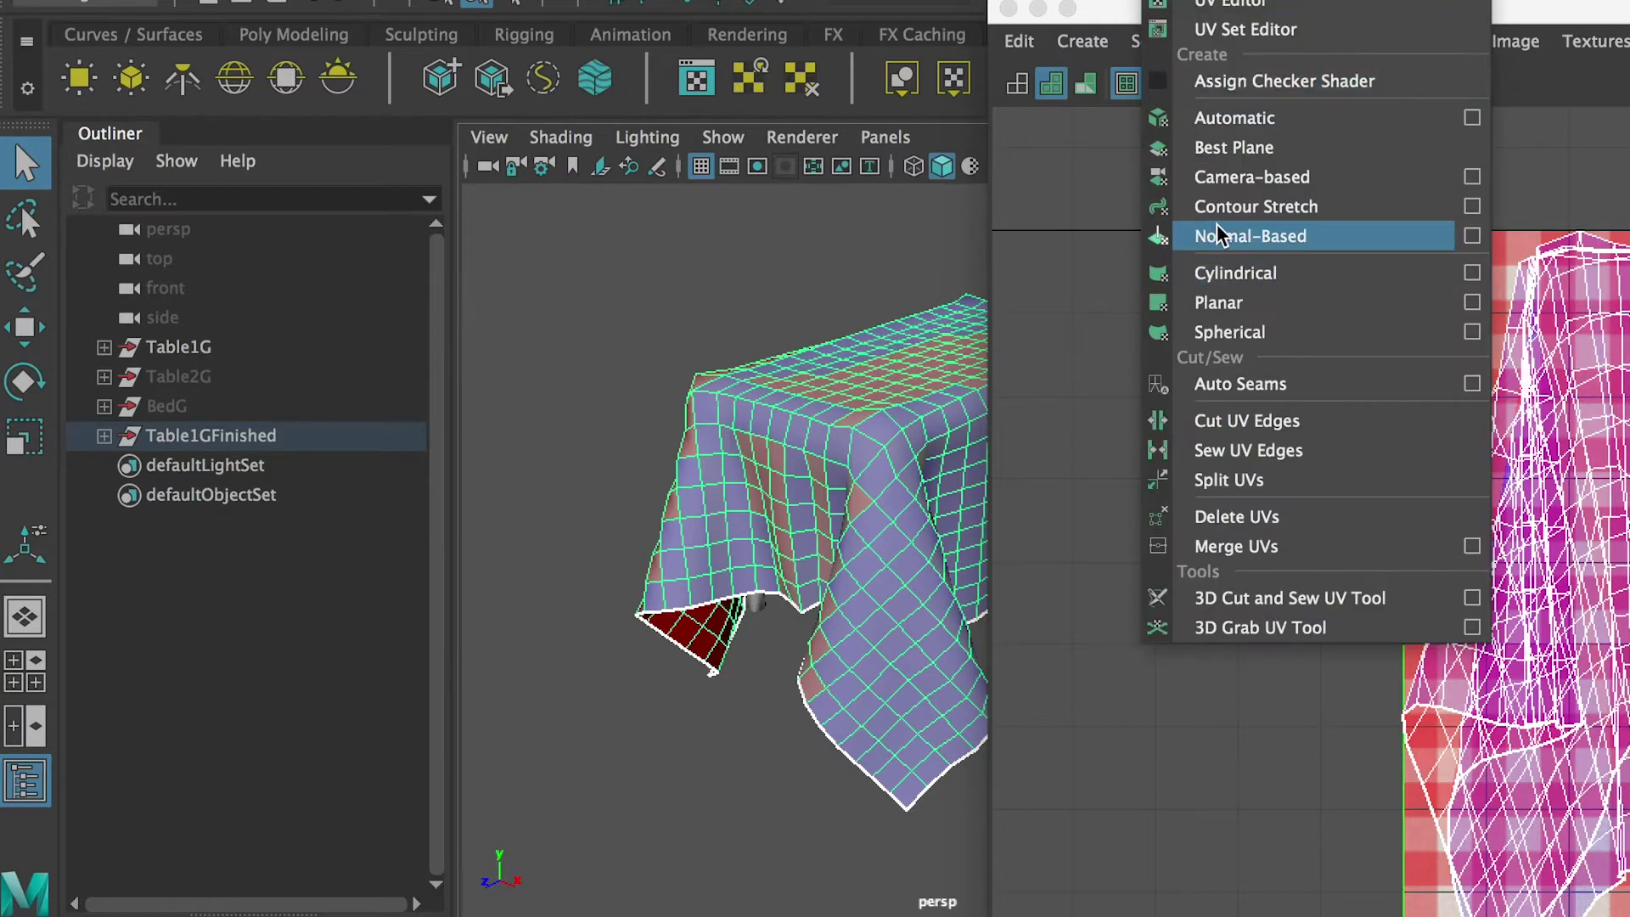
{"action": "left_click", "coordinate": [1214, 119]}
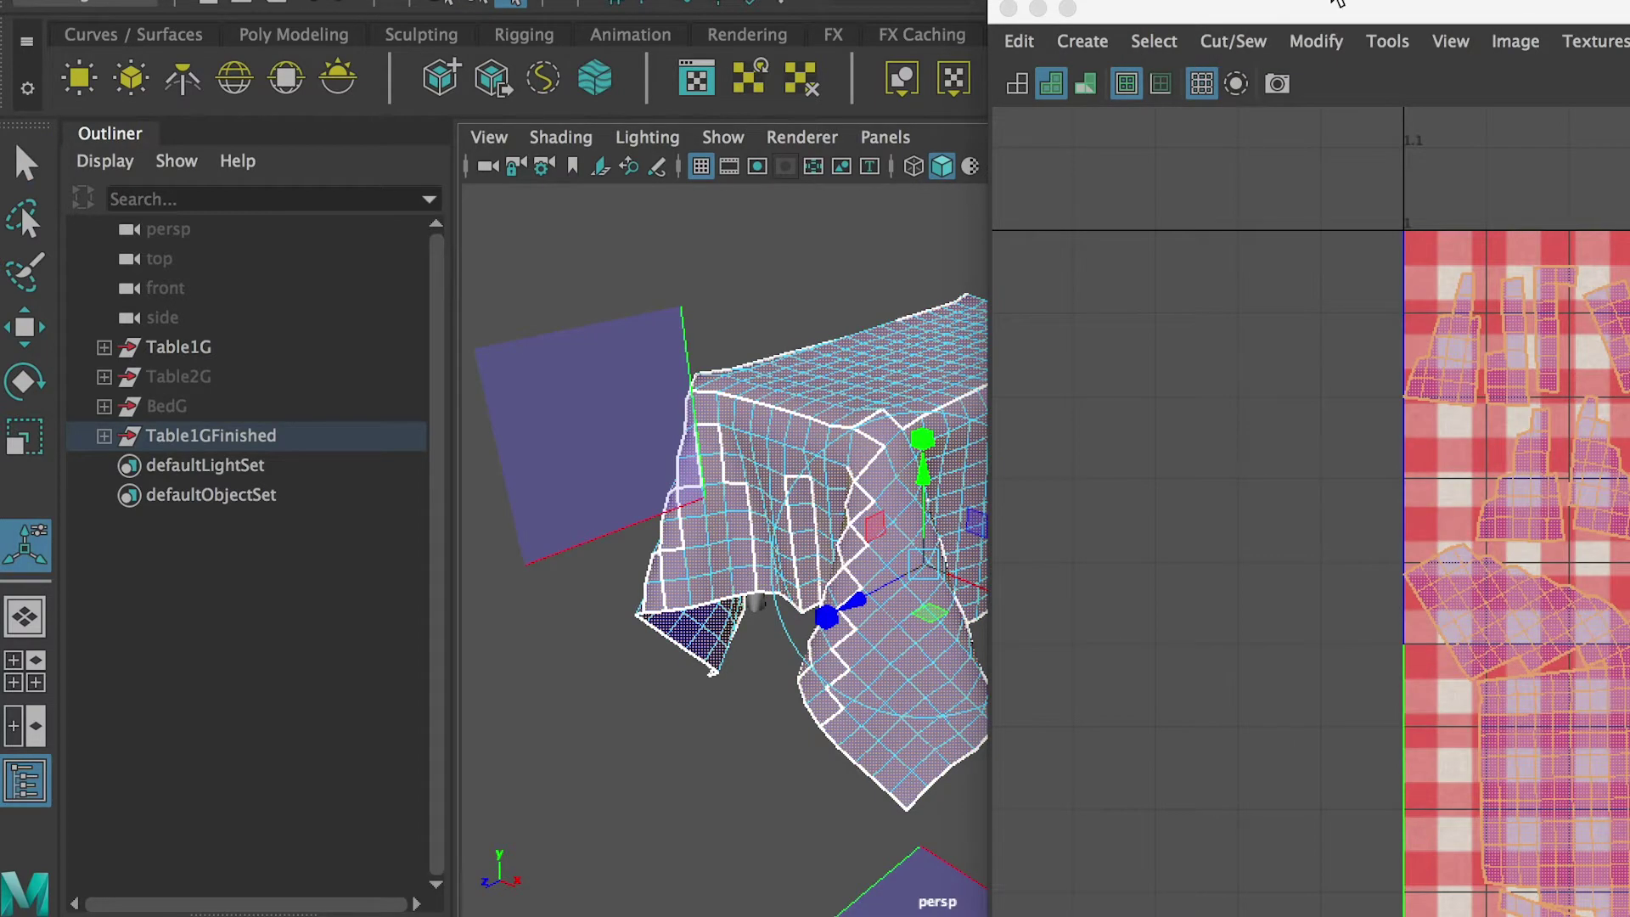
{"action": "left_click_drag", "start_coordinate": [1338, 2], "coordinate": [1627, 730]}
- Select the flat plane above the uncovered table and review its UVs in the UV Editor
{"action": "middle_click_drag", "start_coordinate": [1272, 589], "coordinate": [701, 585], "text": "alt"}
{"action": "left_click", "coordinate": [982, 415]}
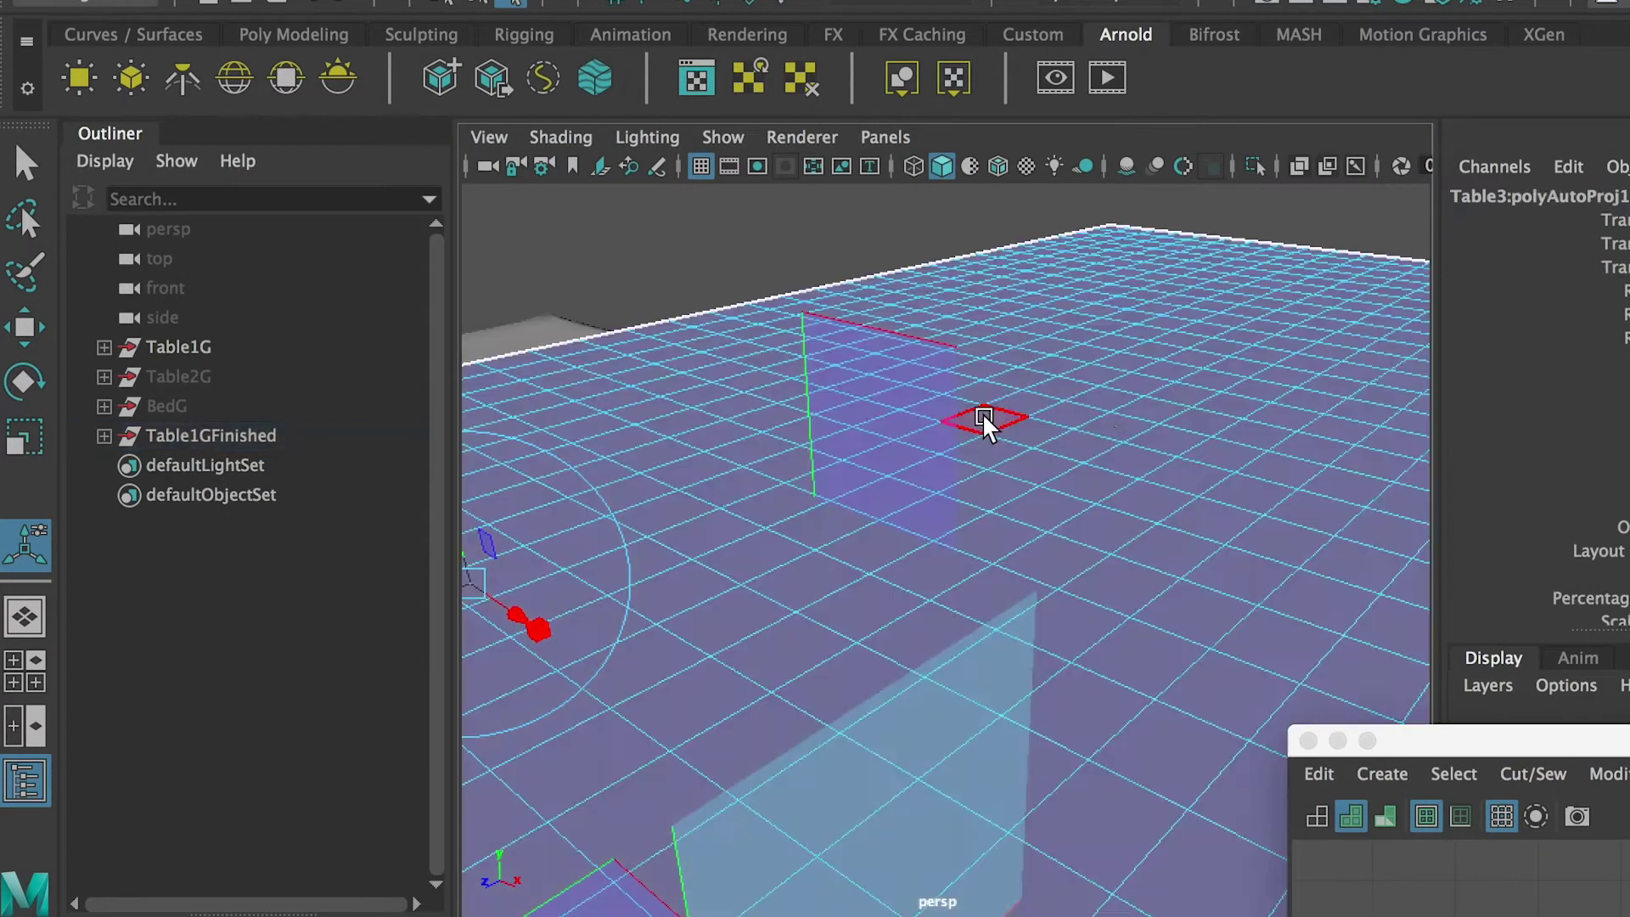
{"action": "right_click_drag", "start_coordinate": [982, 414], "coordinate": [836, 497], "text": "alt"}
{"action": "right_click_drag", "start_coordinate": [1042, 348], "coordinate": [1150, 314]}
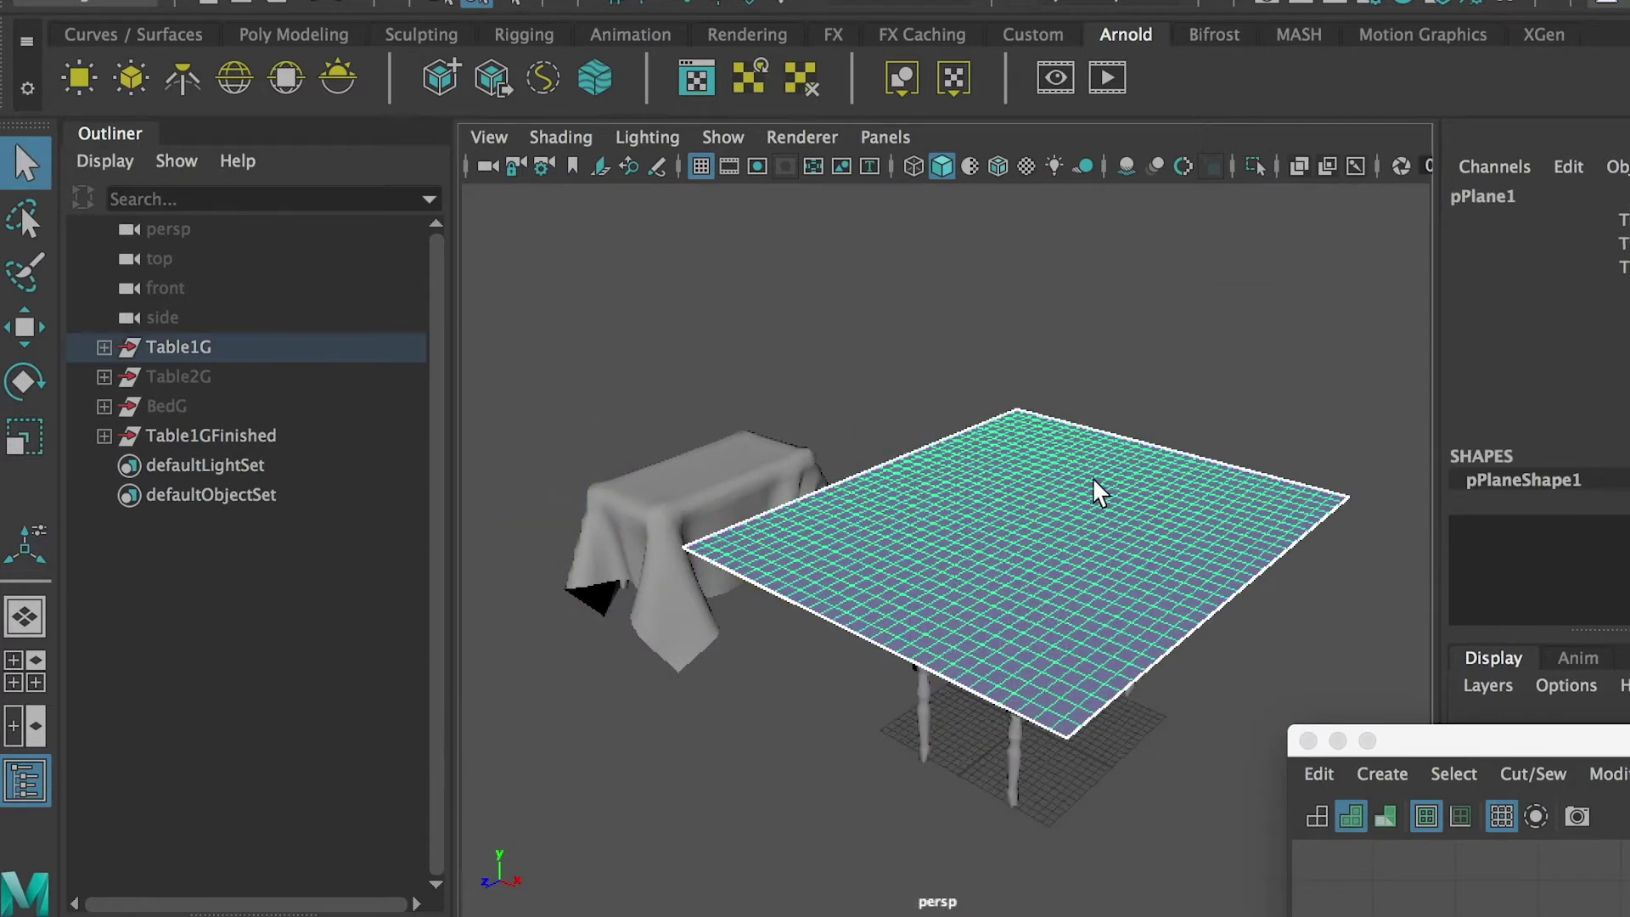
{"action": "left_click_drag", "start_coordinate": [1523, 751], "coordinate": [701, 315]}
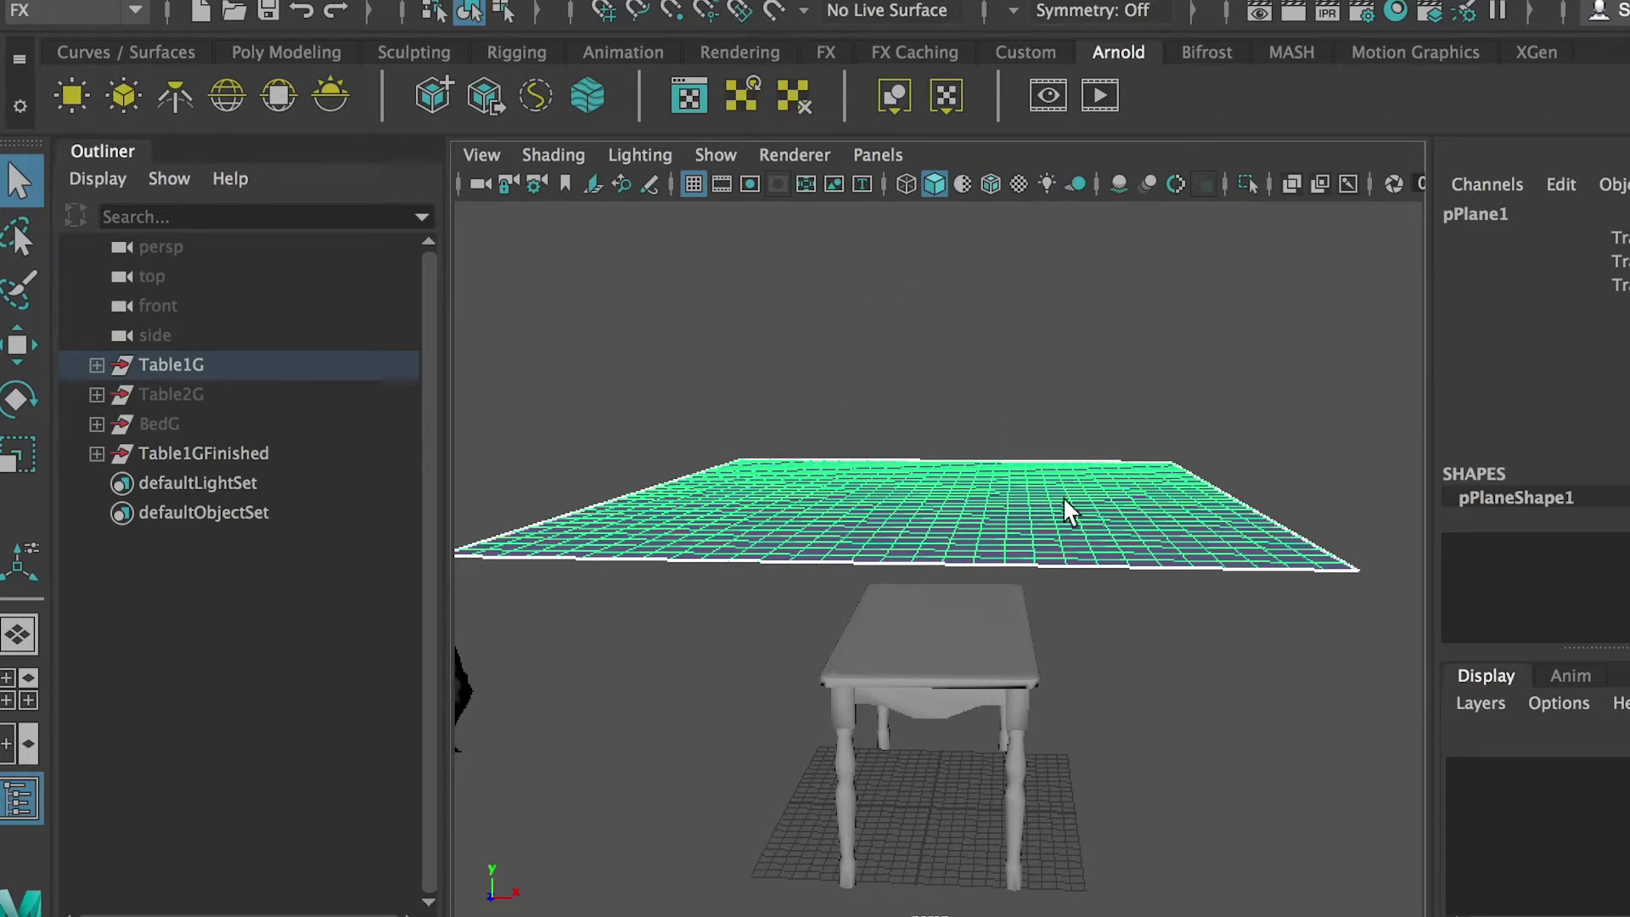
- Convert the selected flat plane above the table into nCloth and play the simulation
{"action": "left_click", "coordinate": [680, 0]}
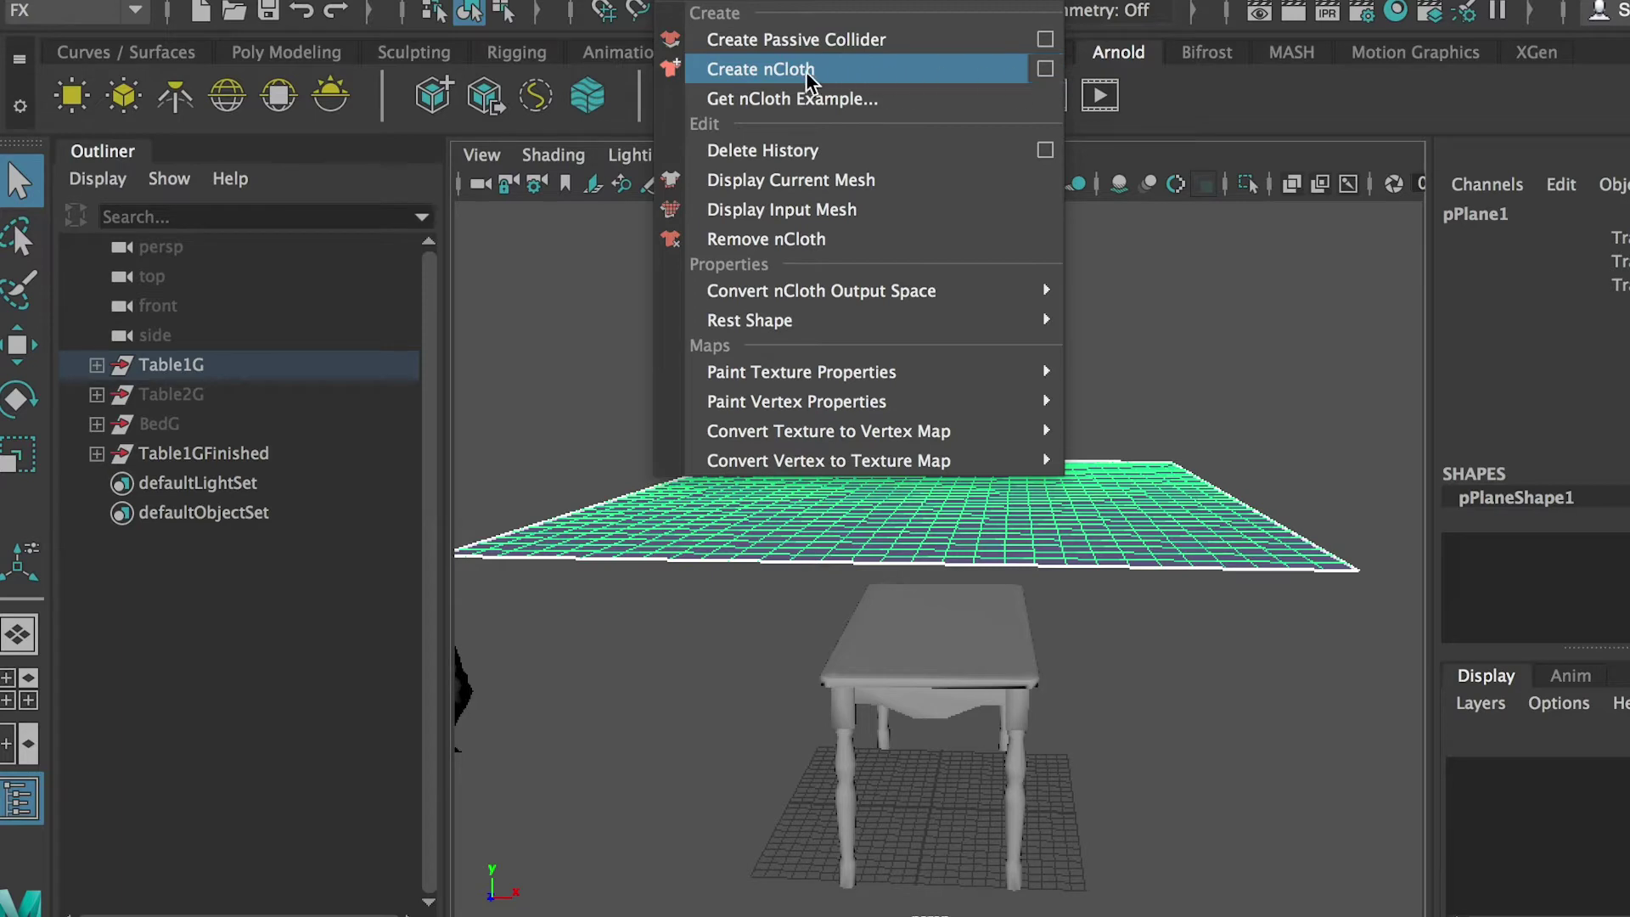
{"action": "left_click", "coordinate": [782, 67]}
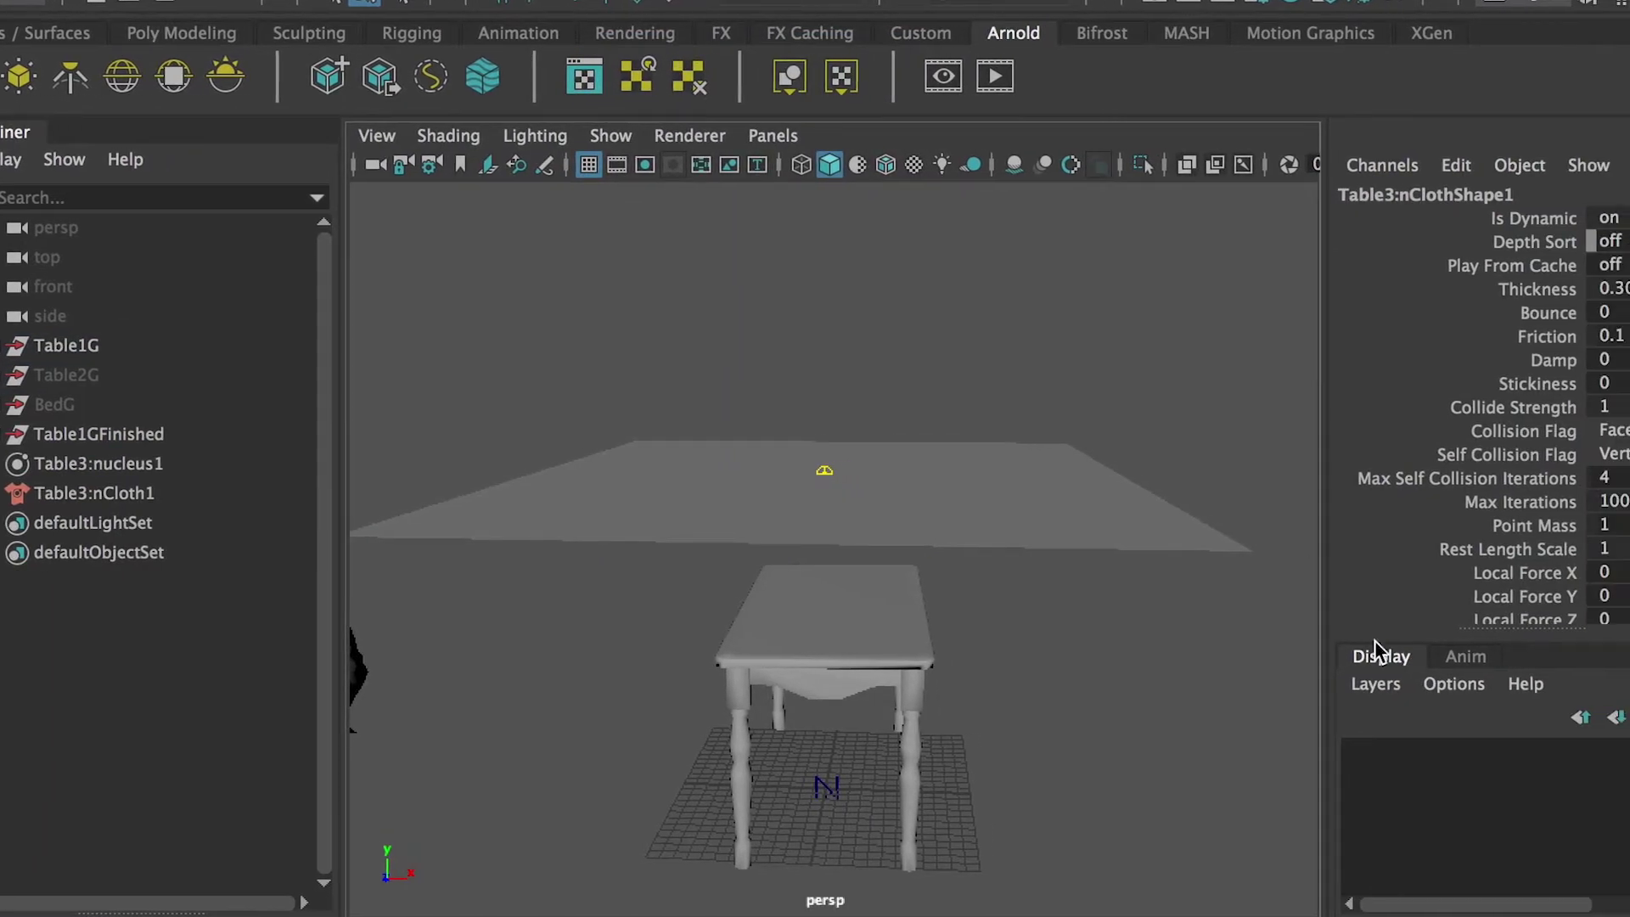
{"action": "key", "text": "alt+v"}
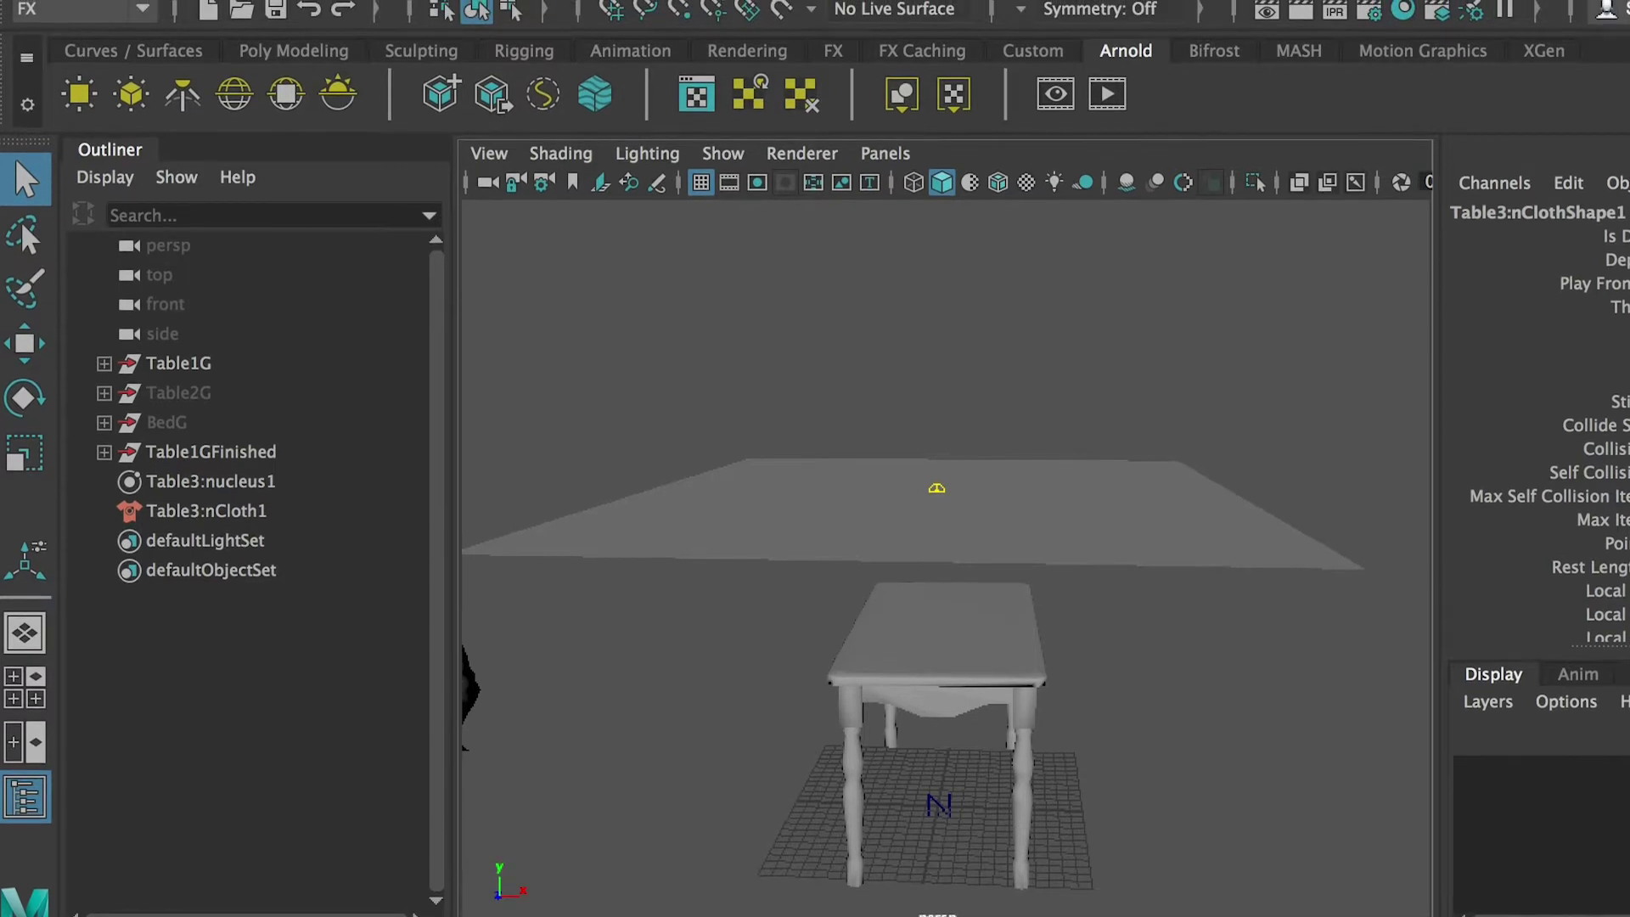
- Make the table beneath the cloth plane a passive collider and play the simulation
{"action": "left_click", "coordinate": [922, 651]}
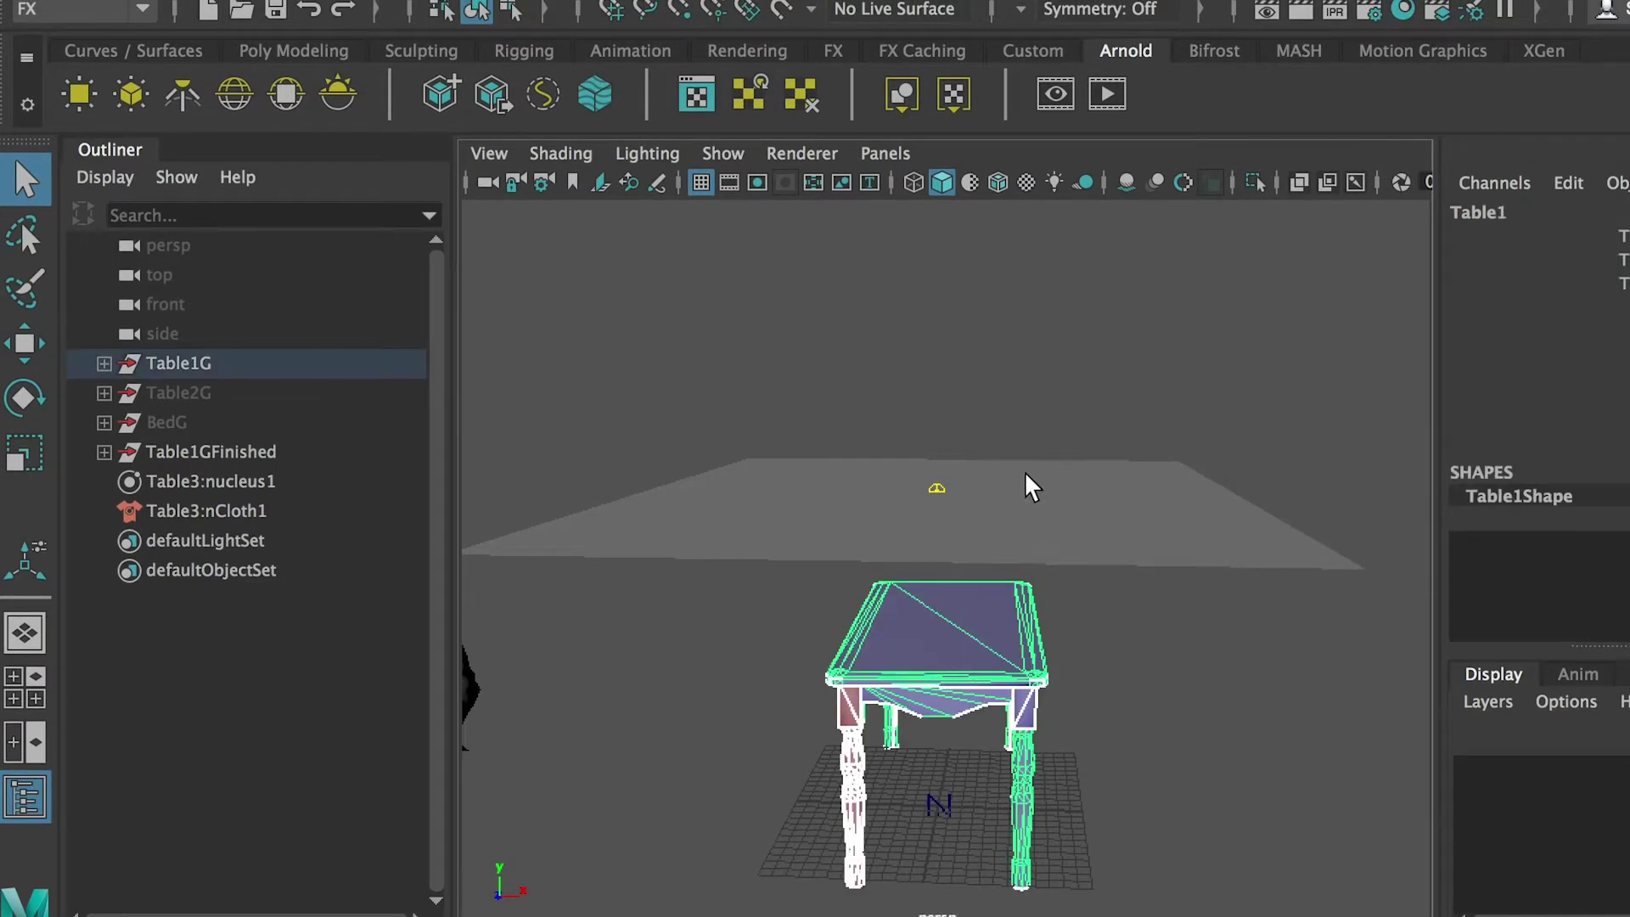
{"action": "left_click", "coordinate": [993, 490]}
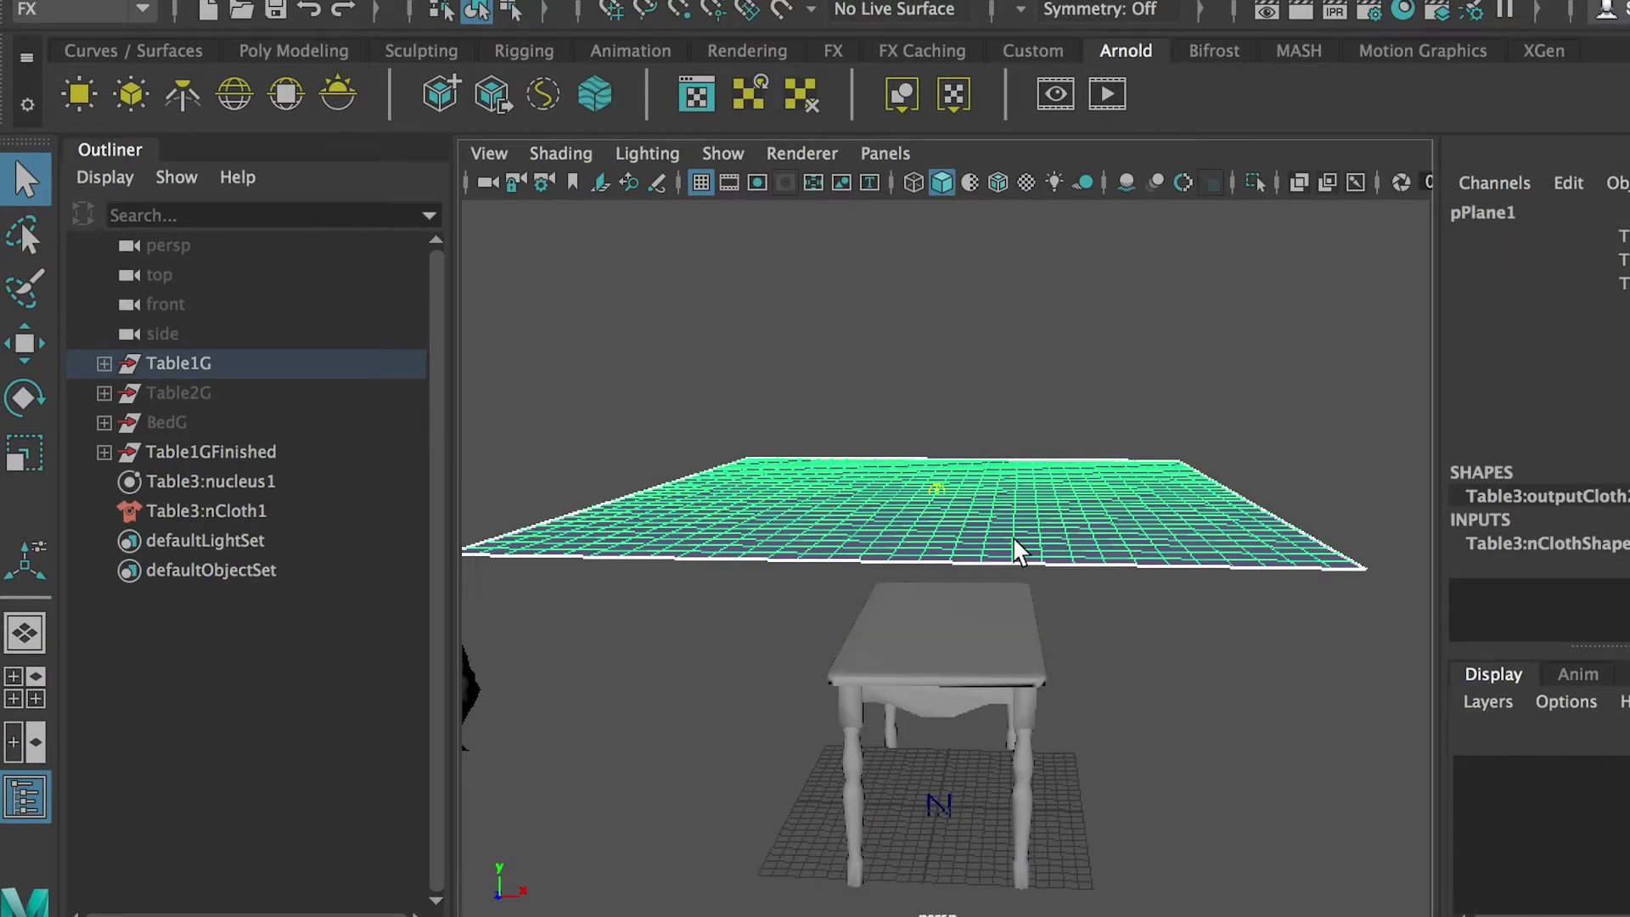
{"action": "left_click", "coordinate": [951, 629]}
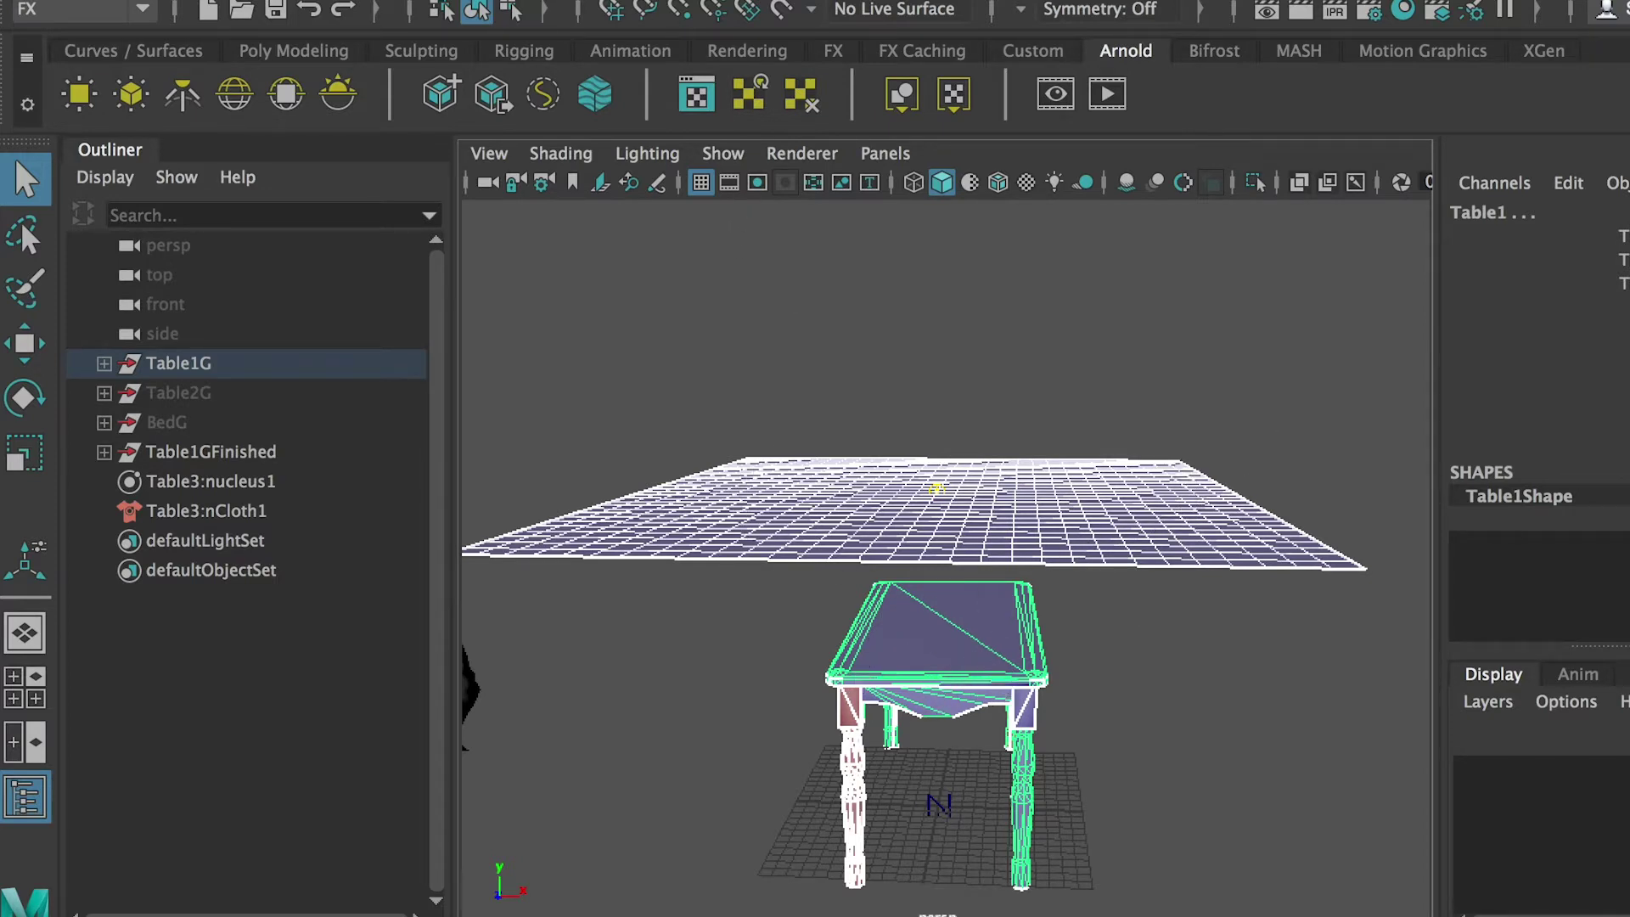
{"action": "left_click", "coordinate": [705, 0]}
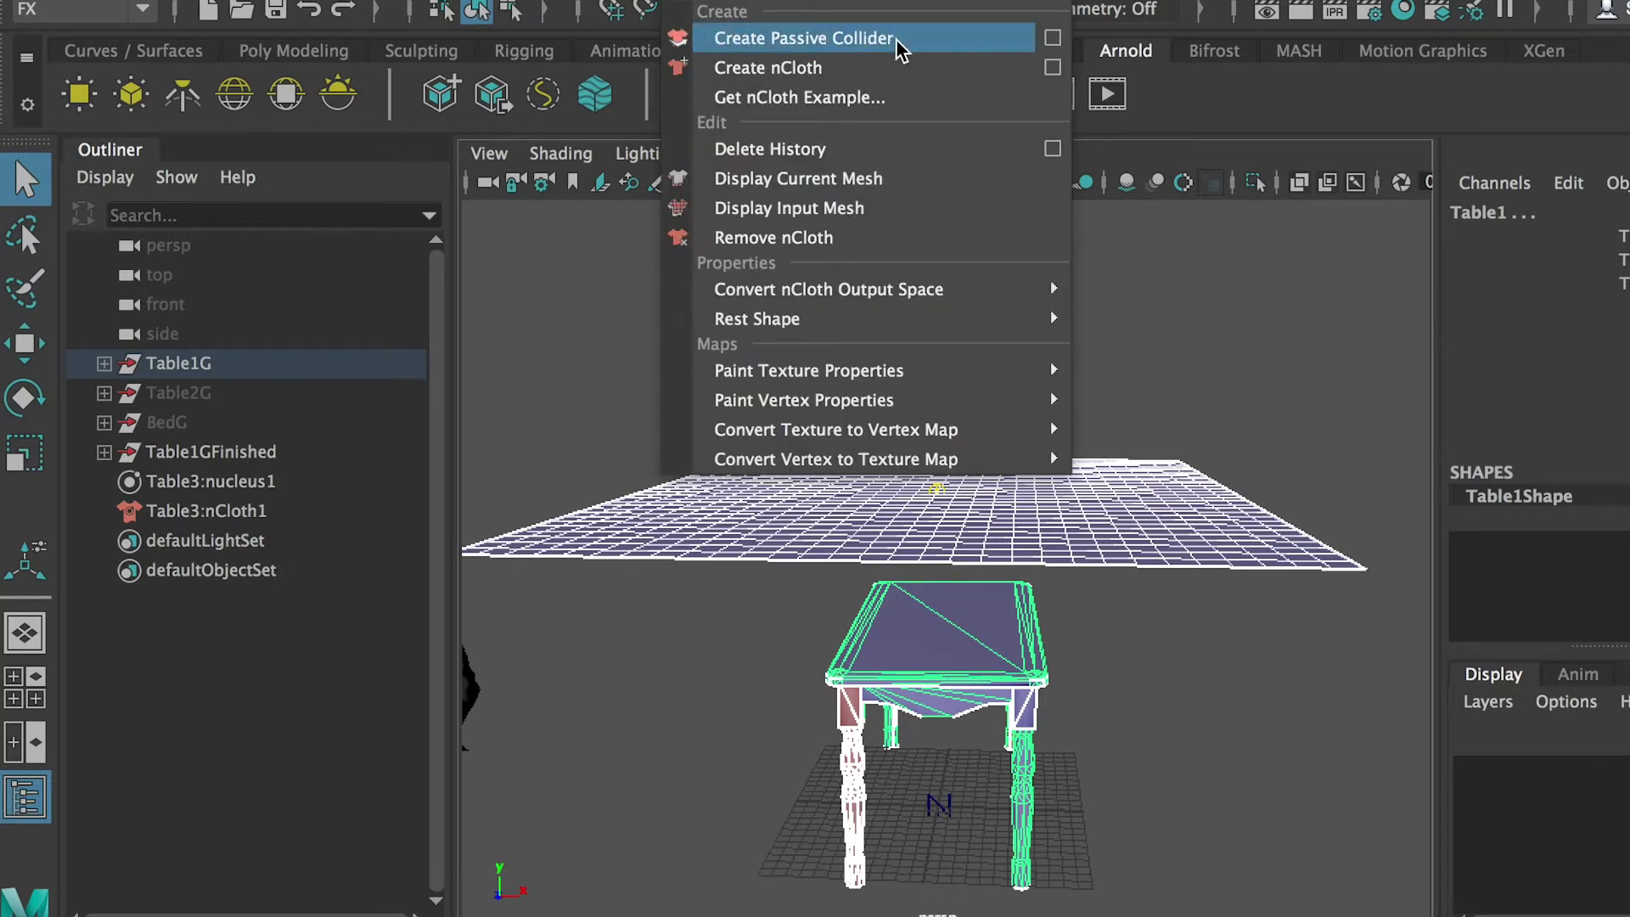
{"action": "left_click", "coordinate": [849, 38]}
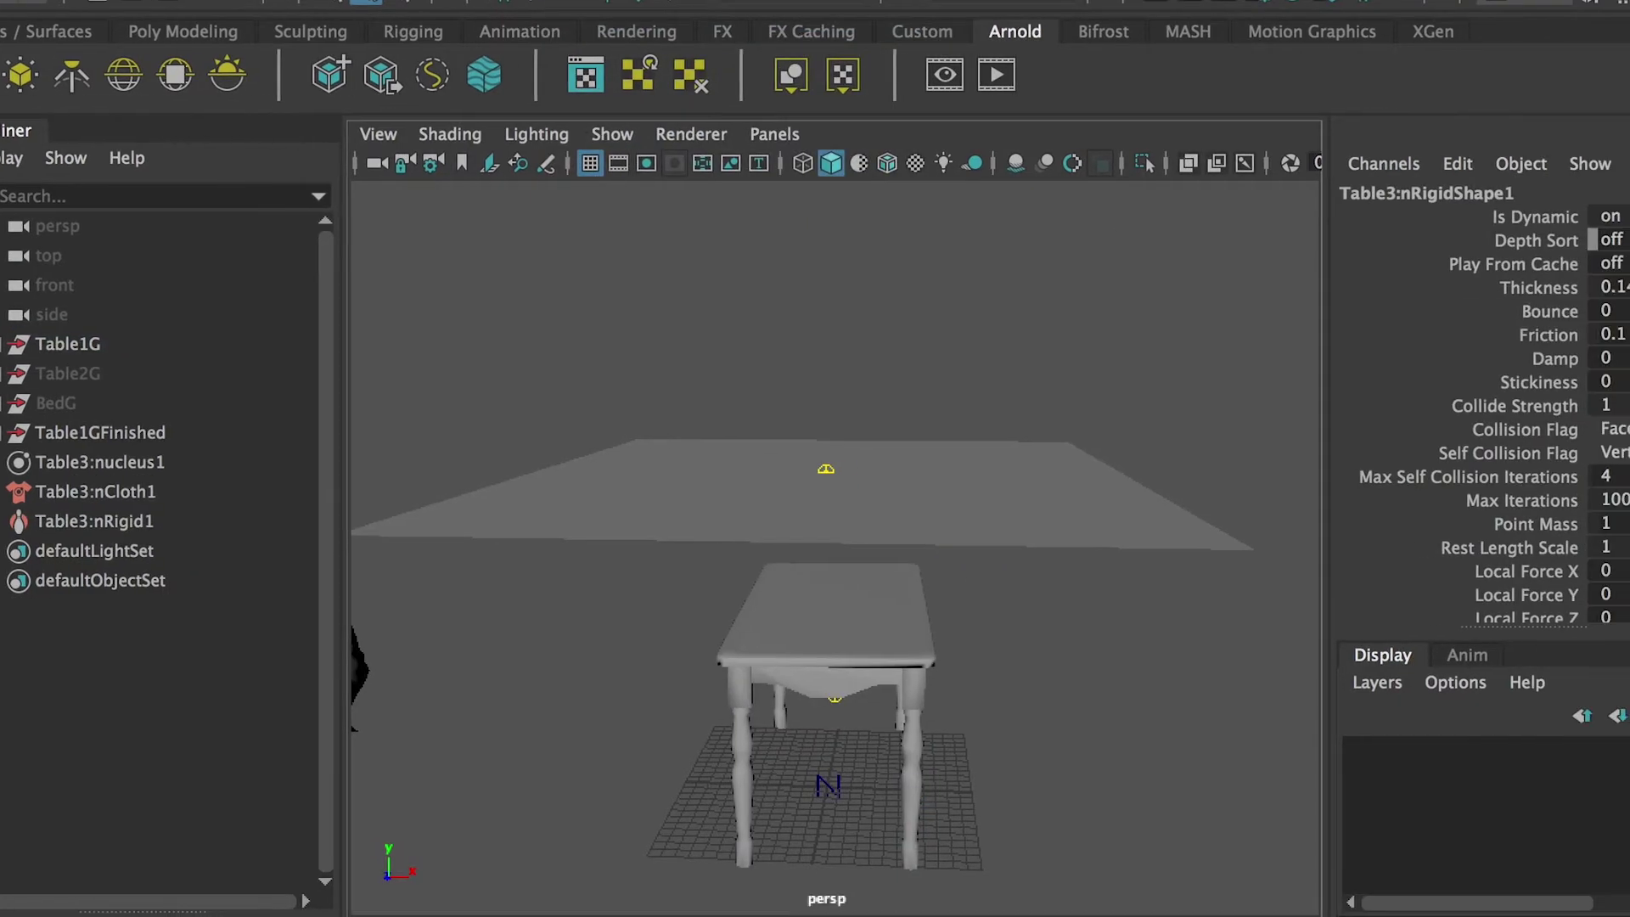
{"action": "key", "text": "alt+v"}
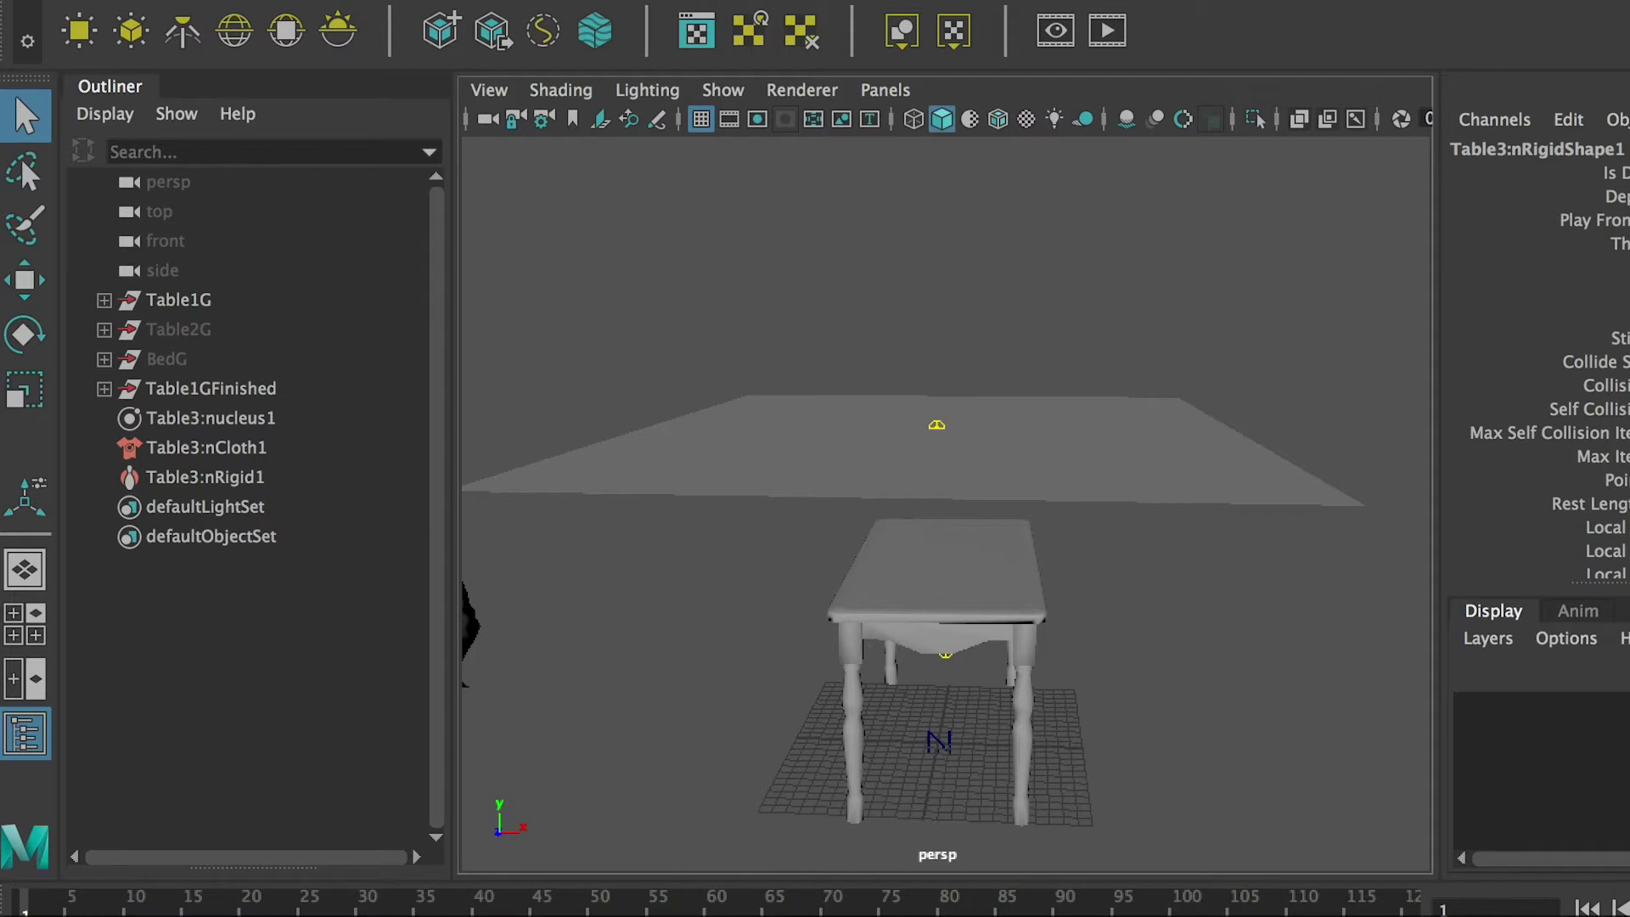
- Extend the timeline's playback range past frame 380
{"action": "key", "text": "Return"}
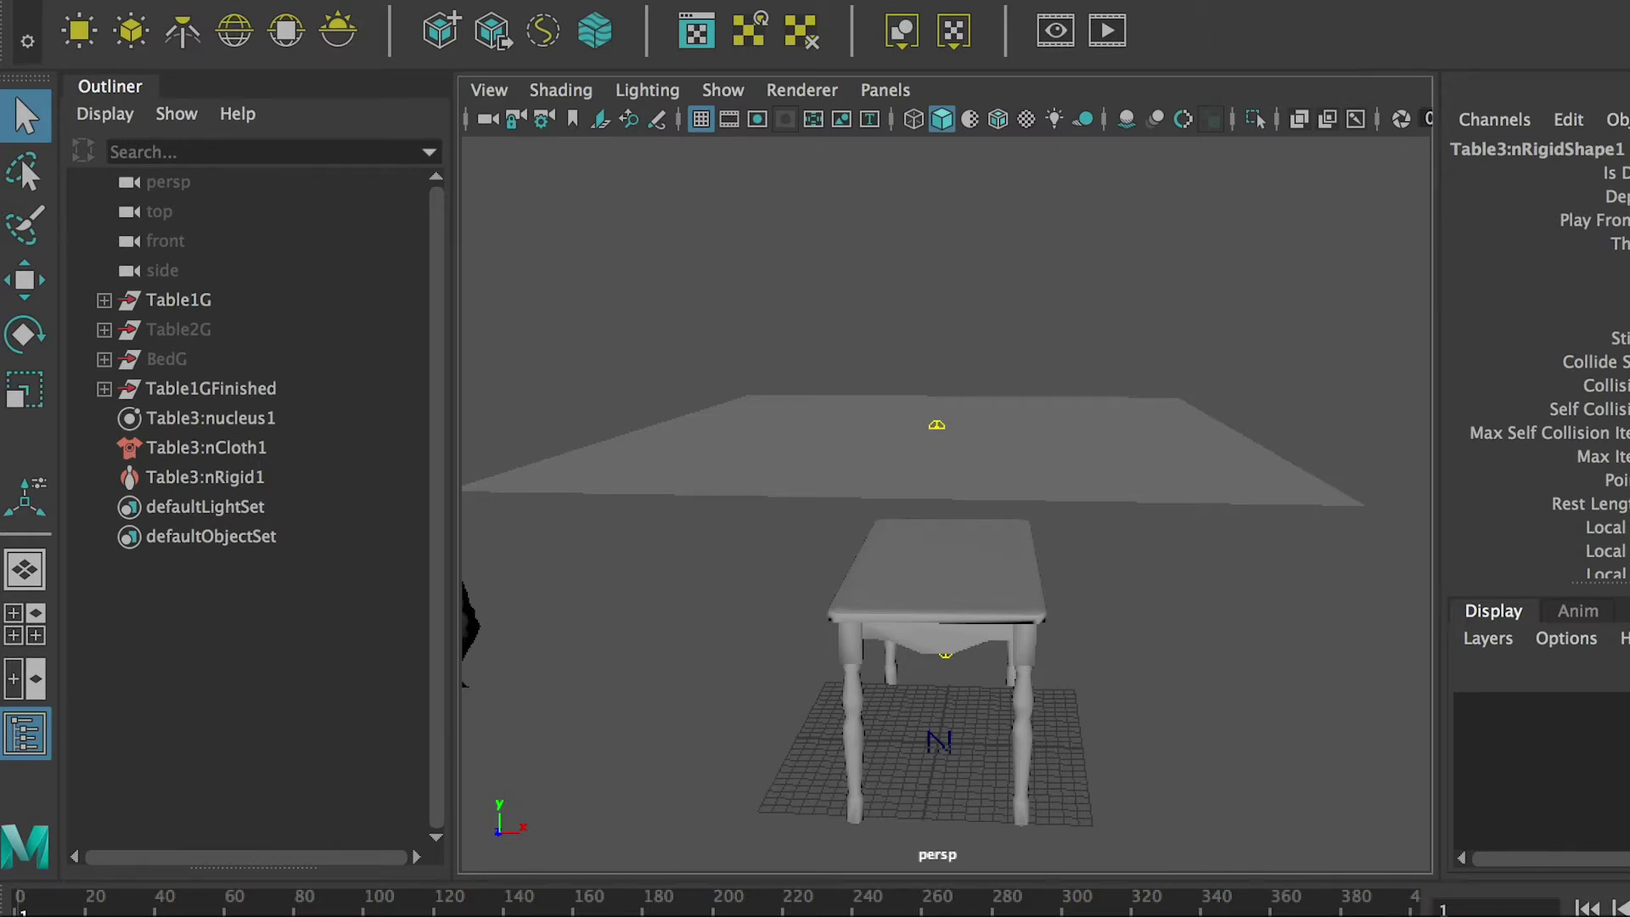
- Play the simulation to frame 220 and inspect how the default cloth drapes over the table
{"action": "key", "text": "alt+v"}
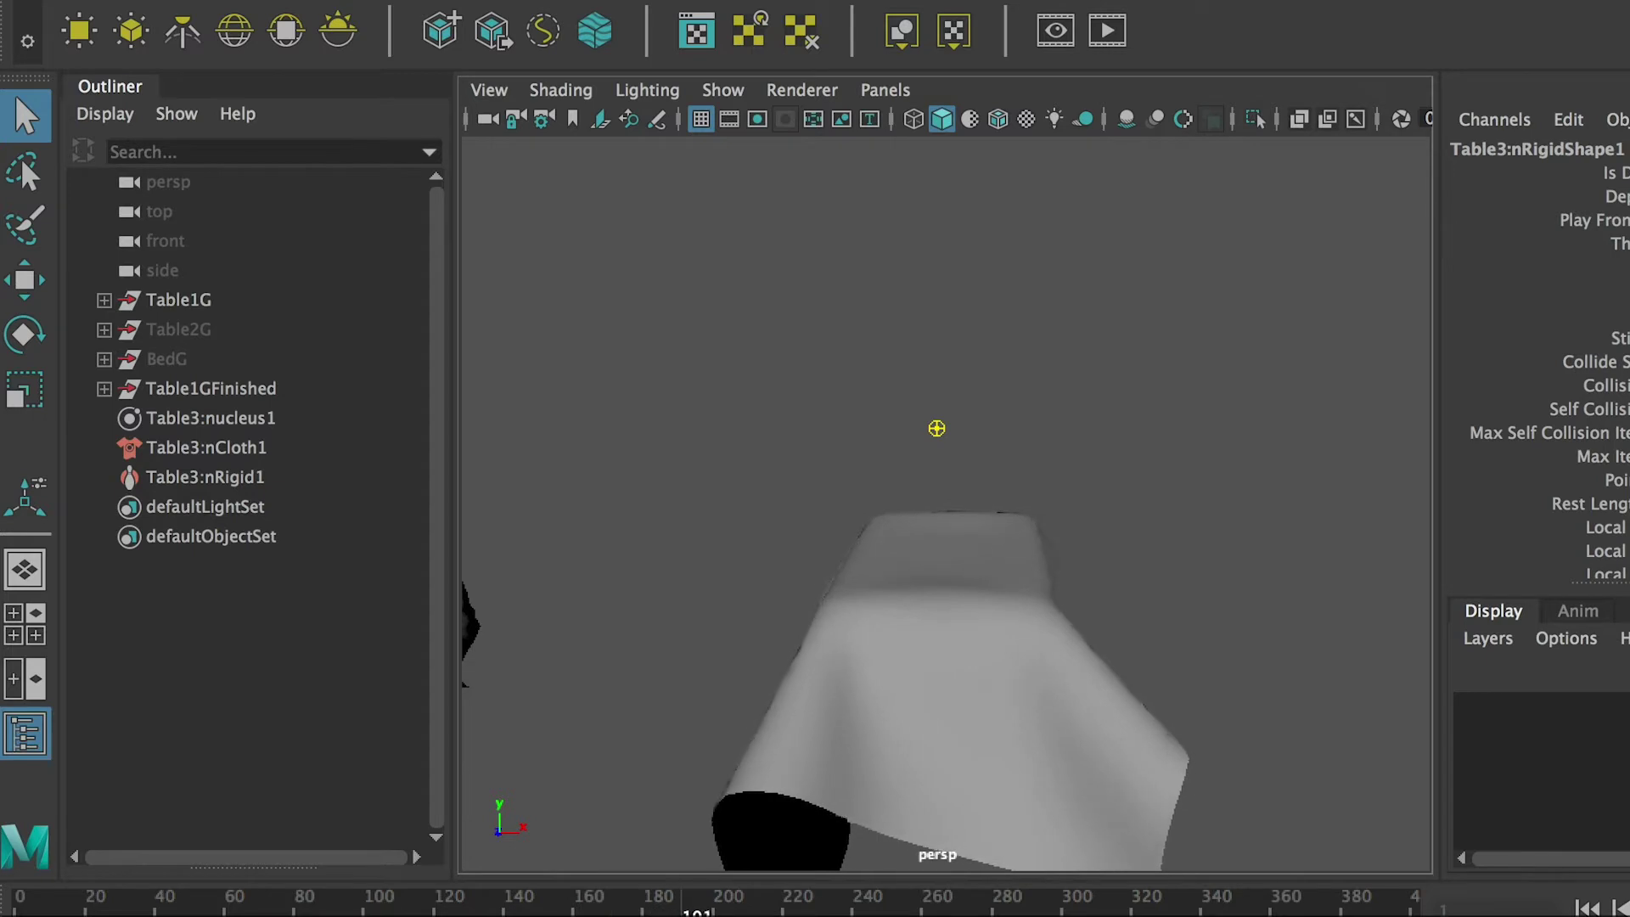
{"action": "key", "text": "Escape"}
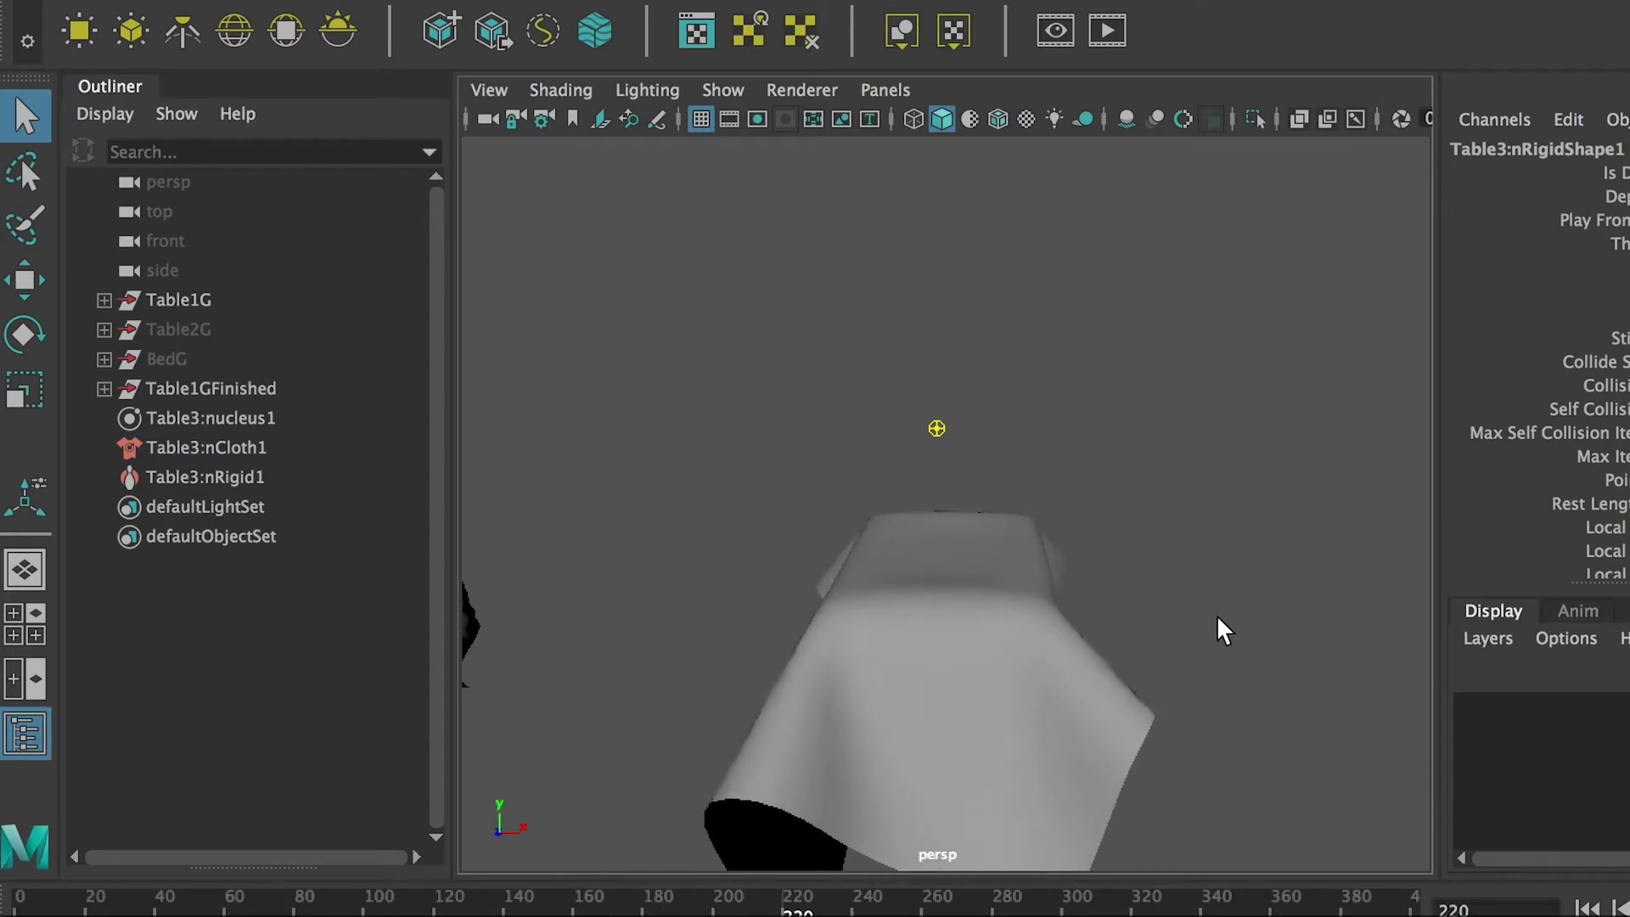
{"action": "left_click_drag", "start_coordinate": [1202, 630], "coordinate": [1100, 659], "text": "alt"}
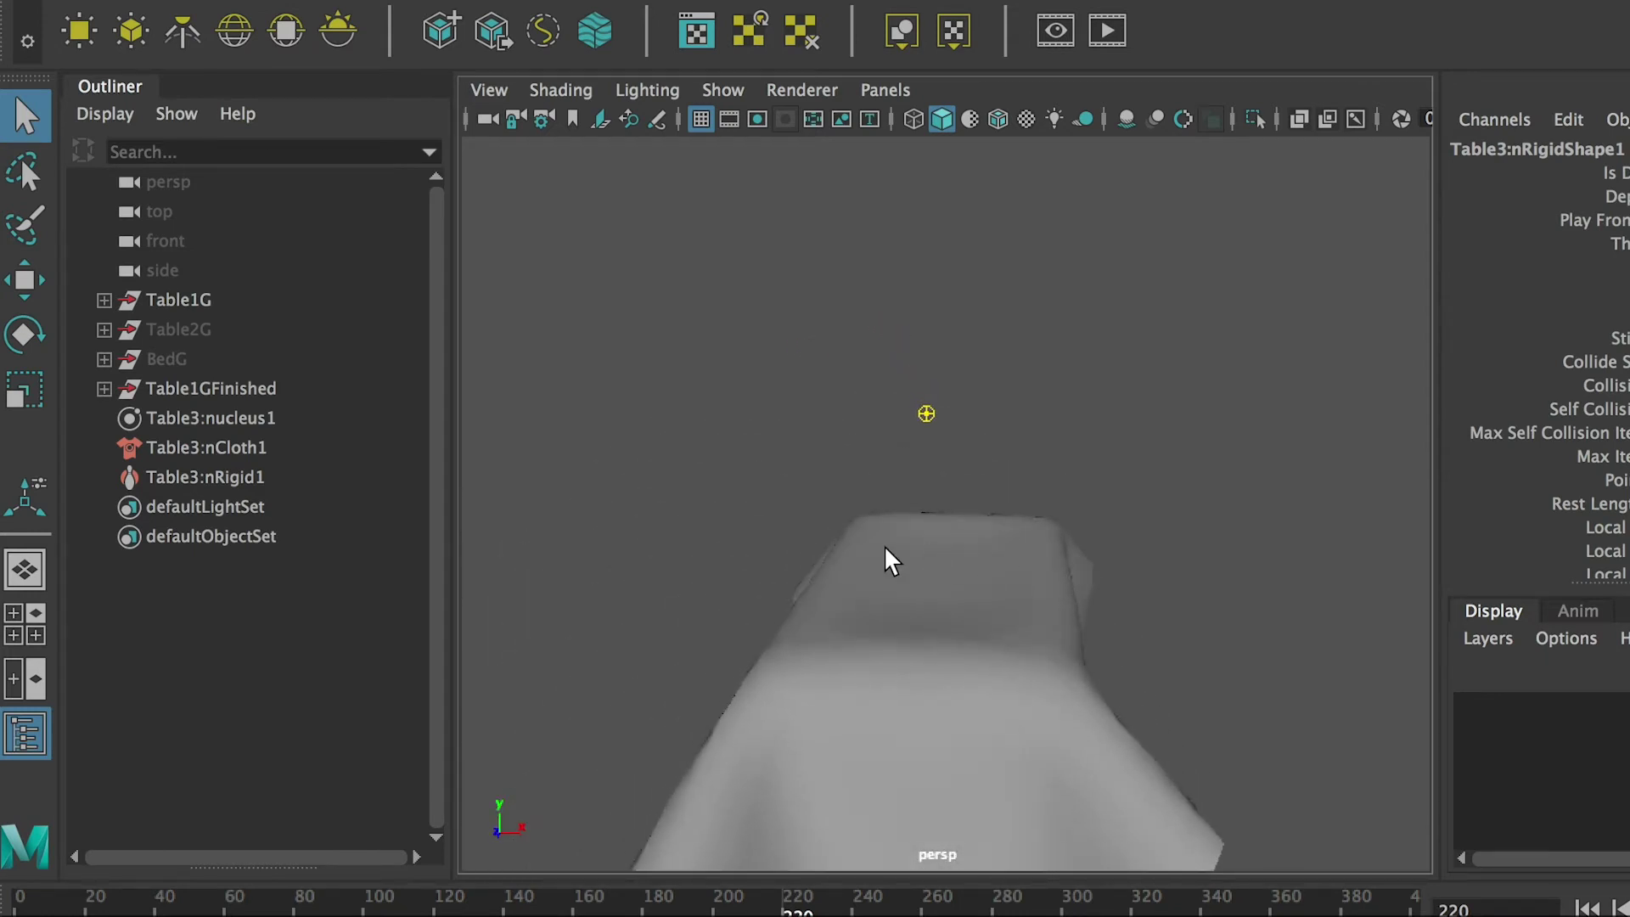
{"action": "left_click_drag", "start_coordinate": [890, 560], "coordinate": [985, 677], "text": "alt"}
{"action": "middle_click_drag", "start_coordinate": [986, 677], "coordinate": [868, 505], "text": "alt"}
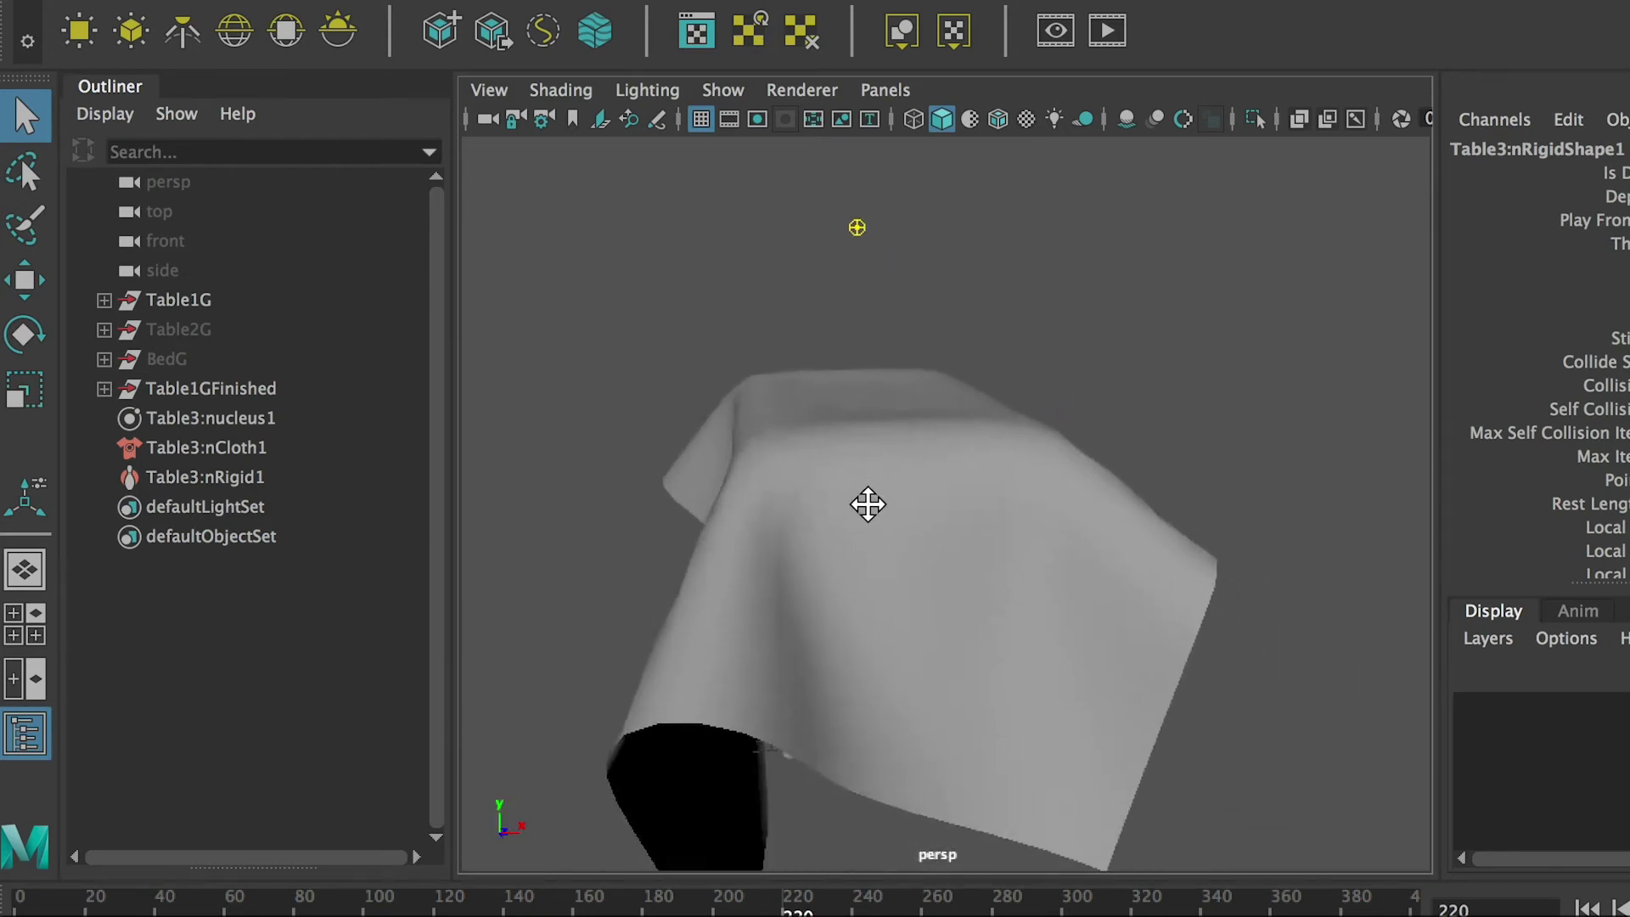
{"action": "left_click_drag", "start_coordinate": [868, 504], "coordinate": [583, 480], "text": "alt"}
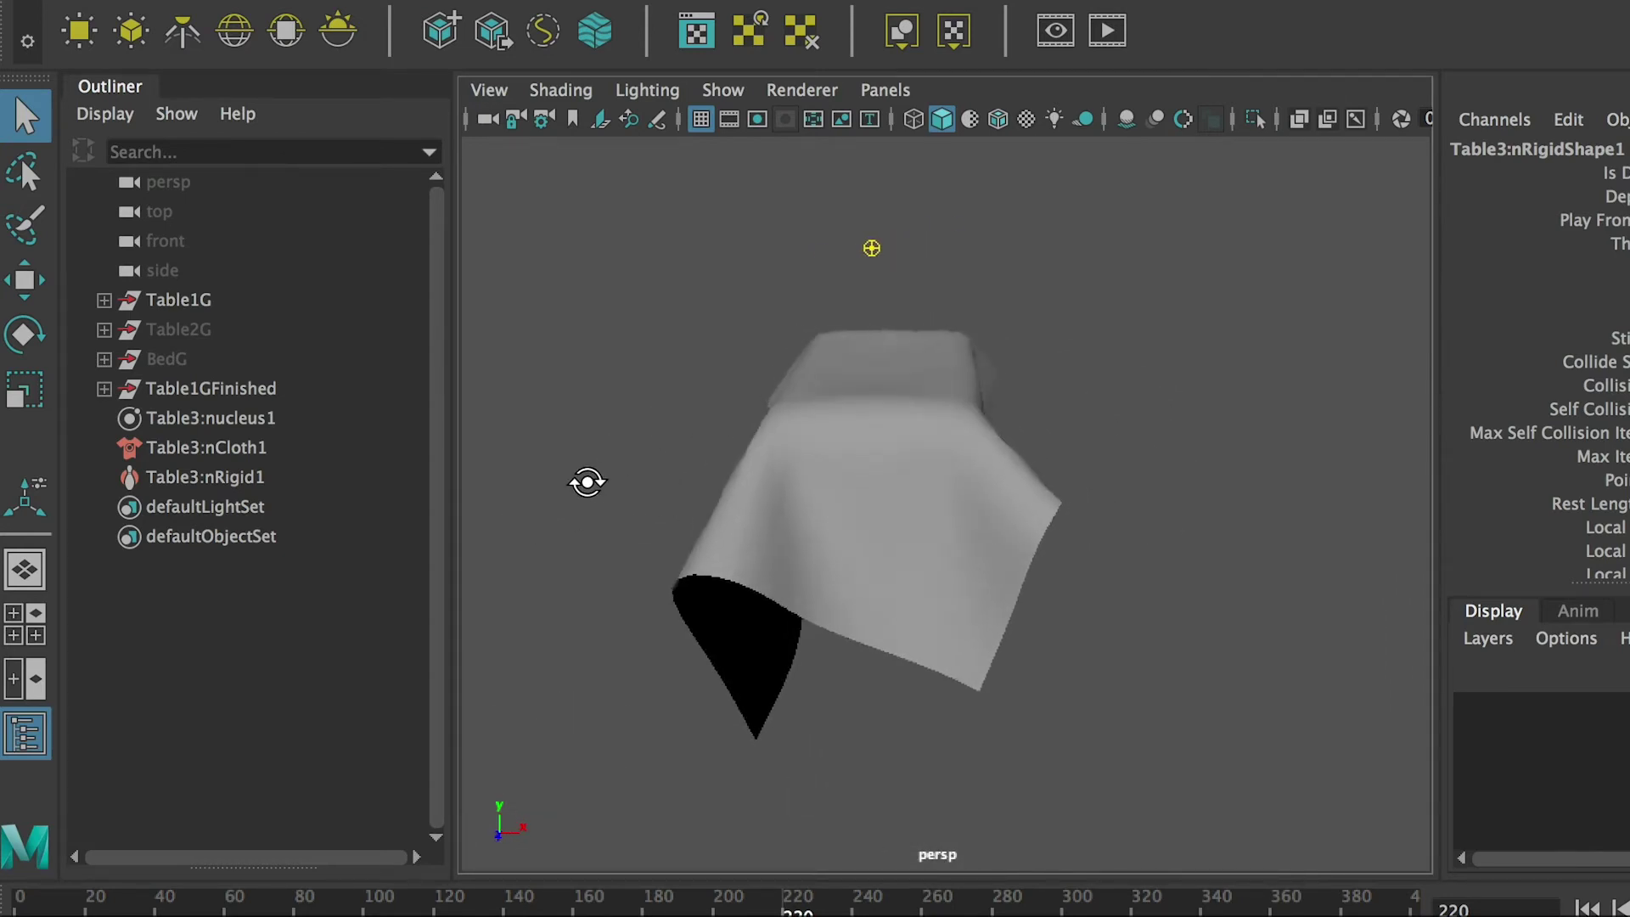
- Rewind to the first frame and apply the tshirt preset to the cloth plane's nClothShape1 attributes
{"action": "left_click", "coordinate": [24, 911]}
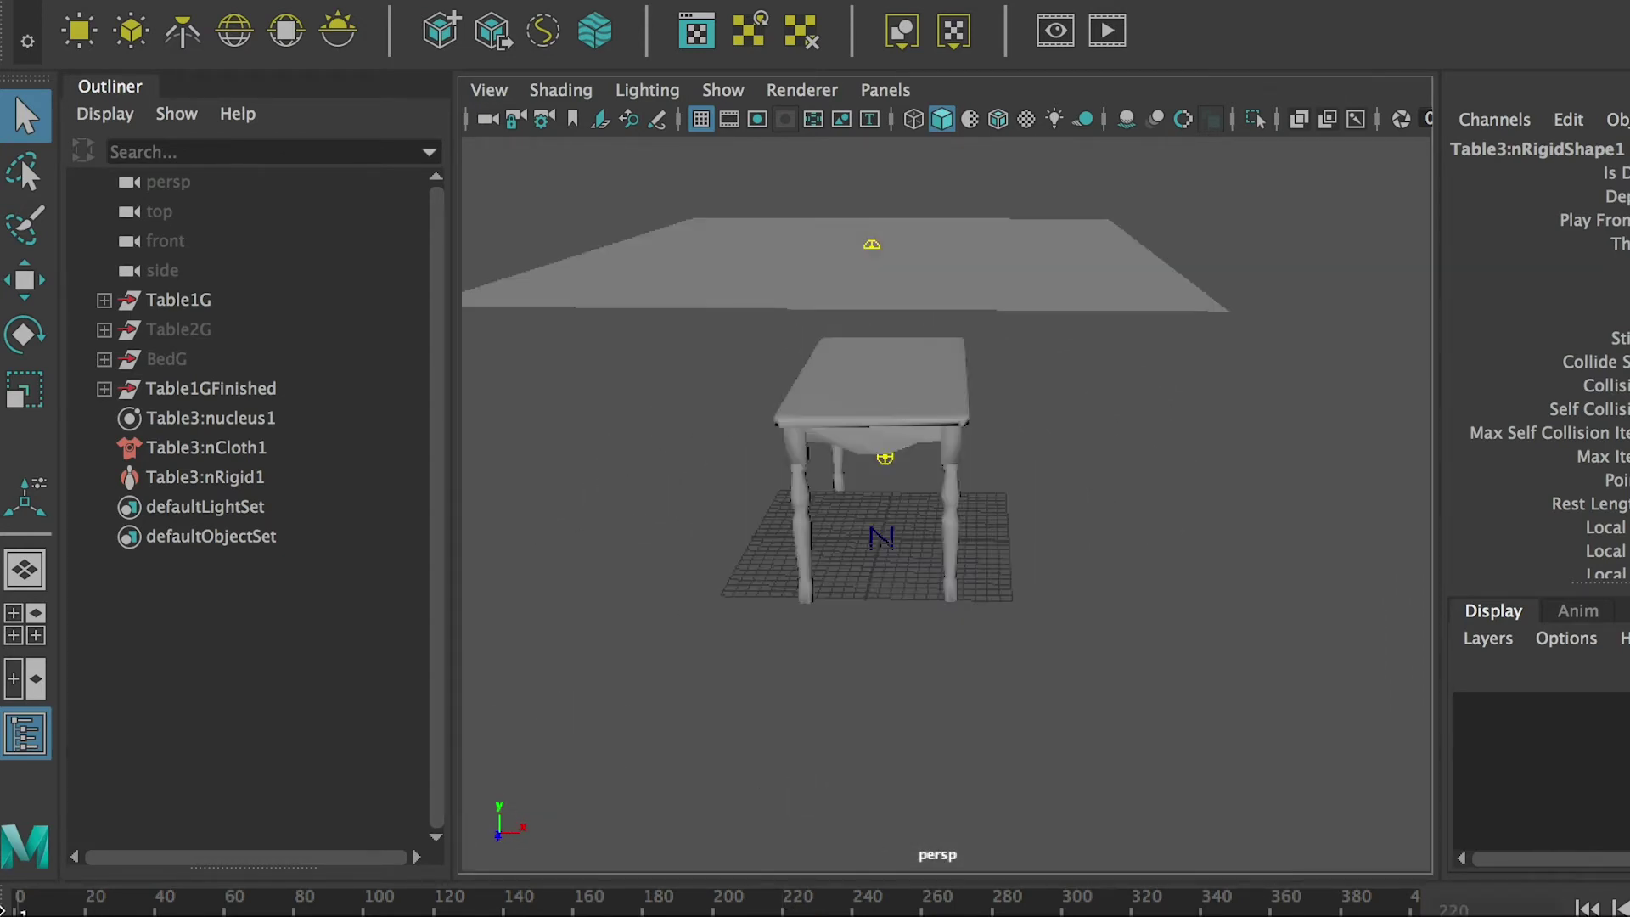
{"action": "left_click", "coordinate": [774, 306]}
{"action": "left_click_drag", "start_coordinate": [739, 478], "coordinate": [793, 532], "text": "alt"}
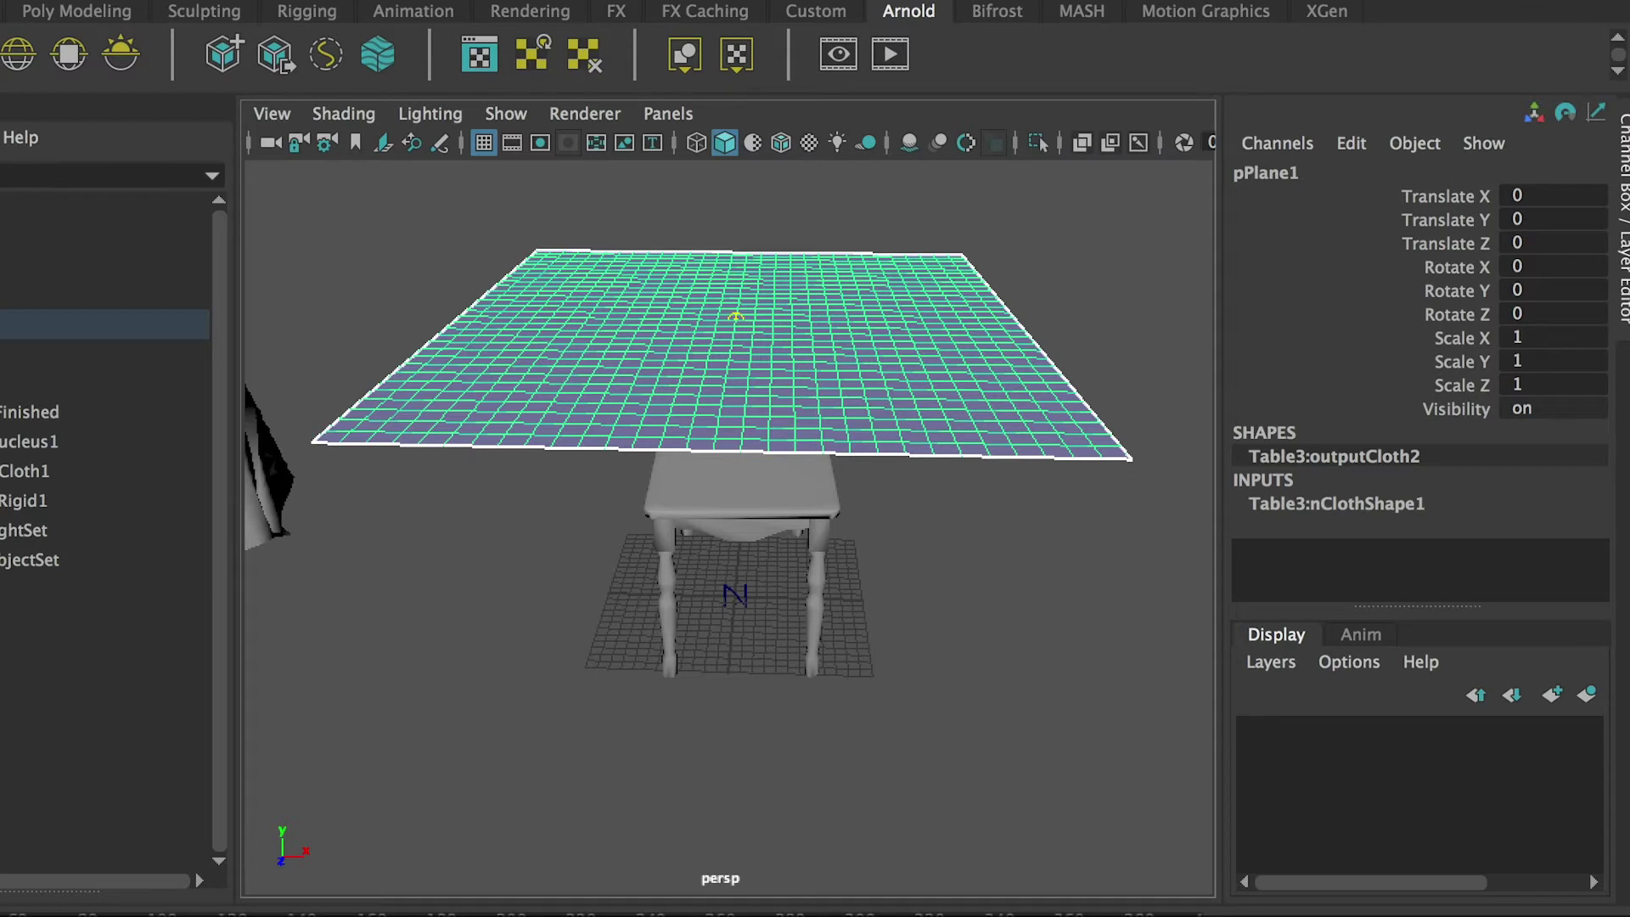
{"action": "key", "text": "ctrl+a"}
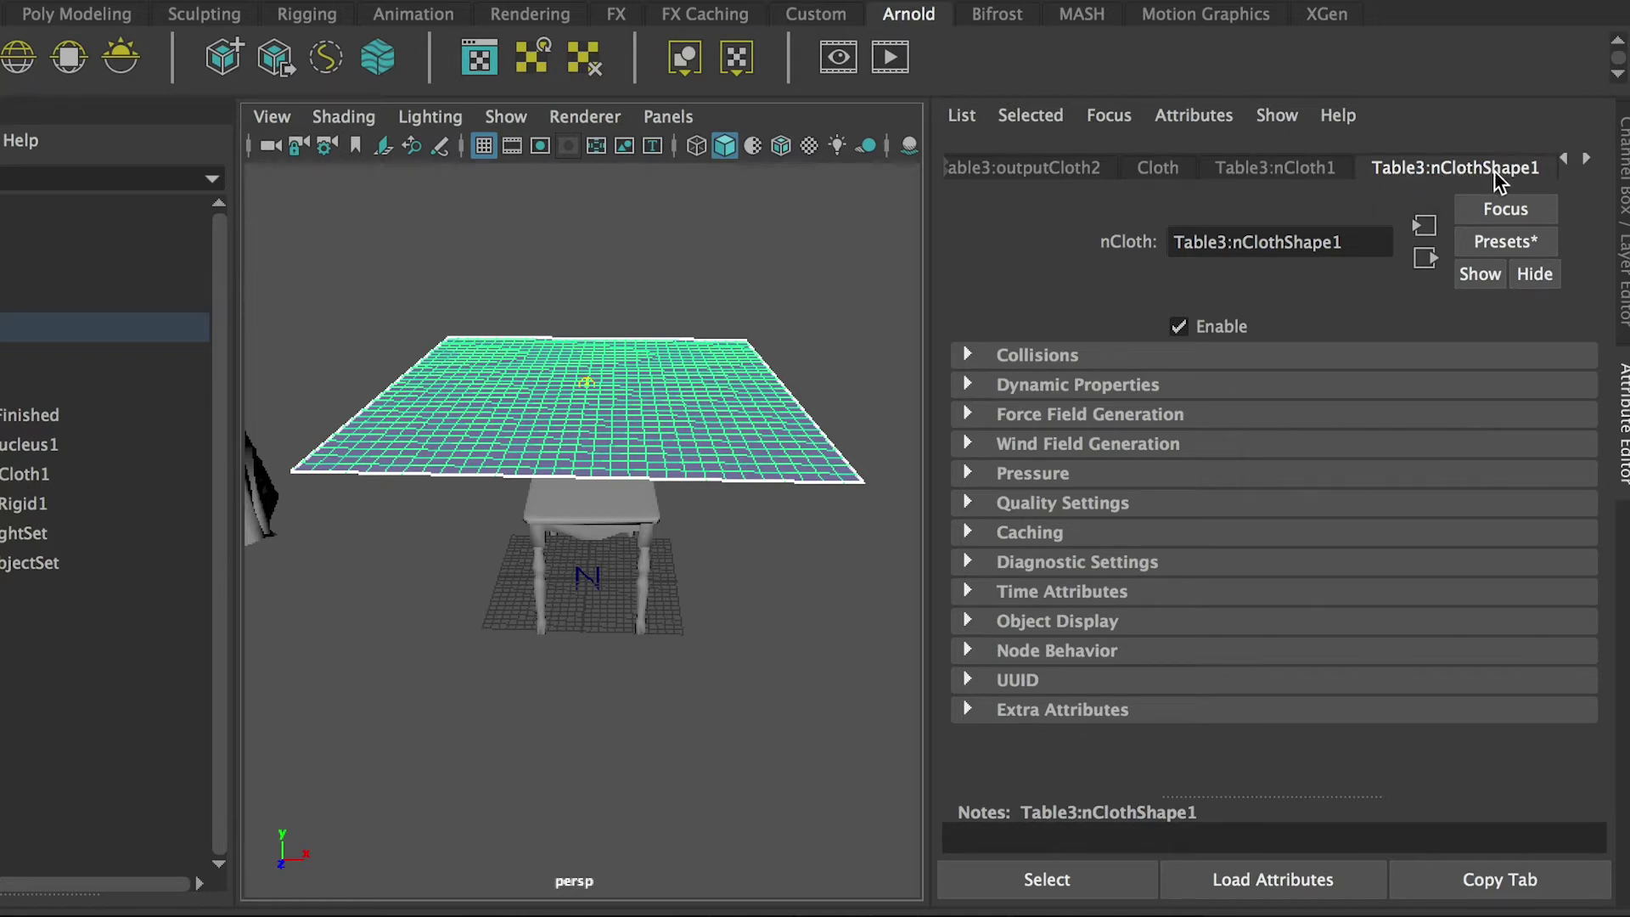
{"action": "left_click", "coordinate": [1493, 243]}
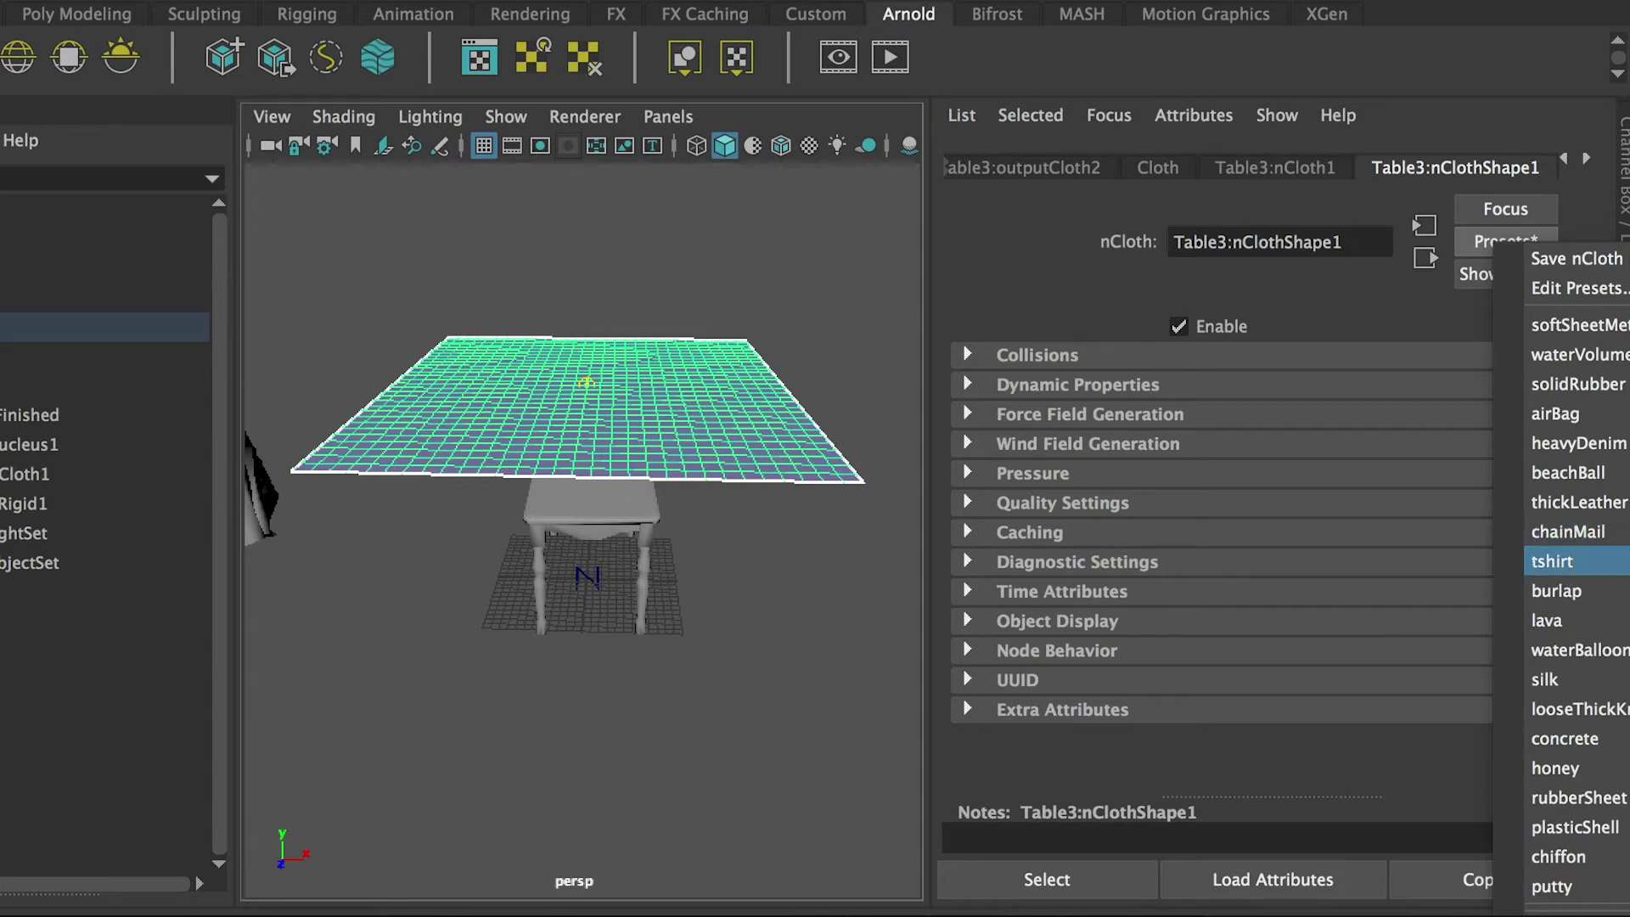
{"action": "left_click", "coordinate": [1626, 562]}
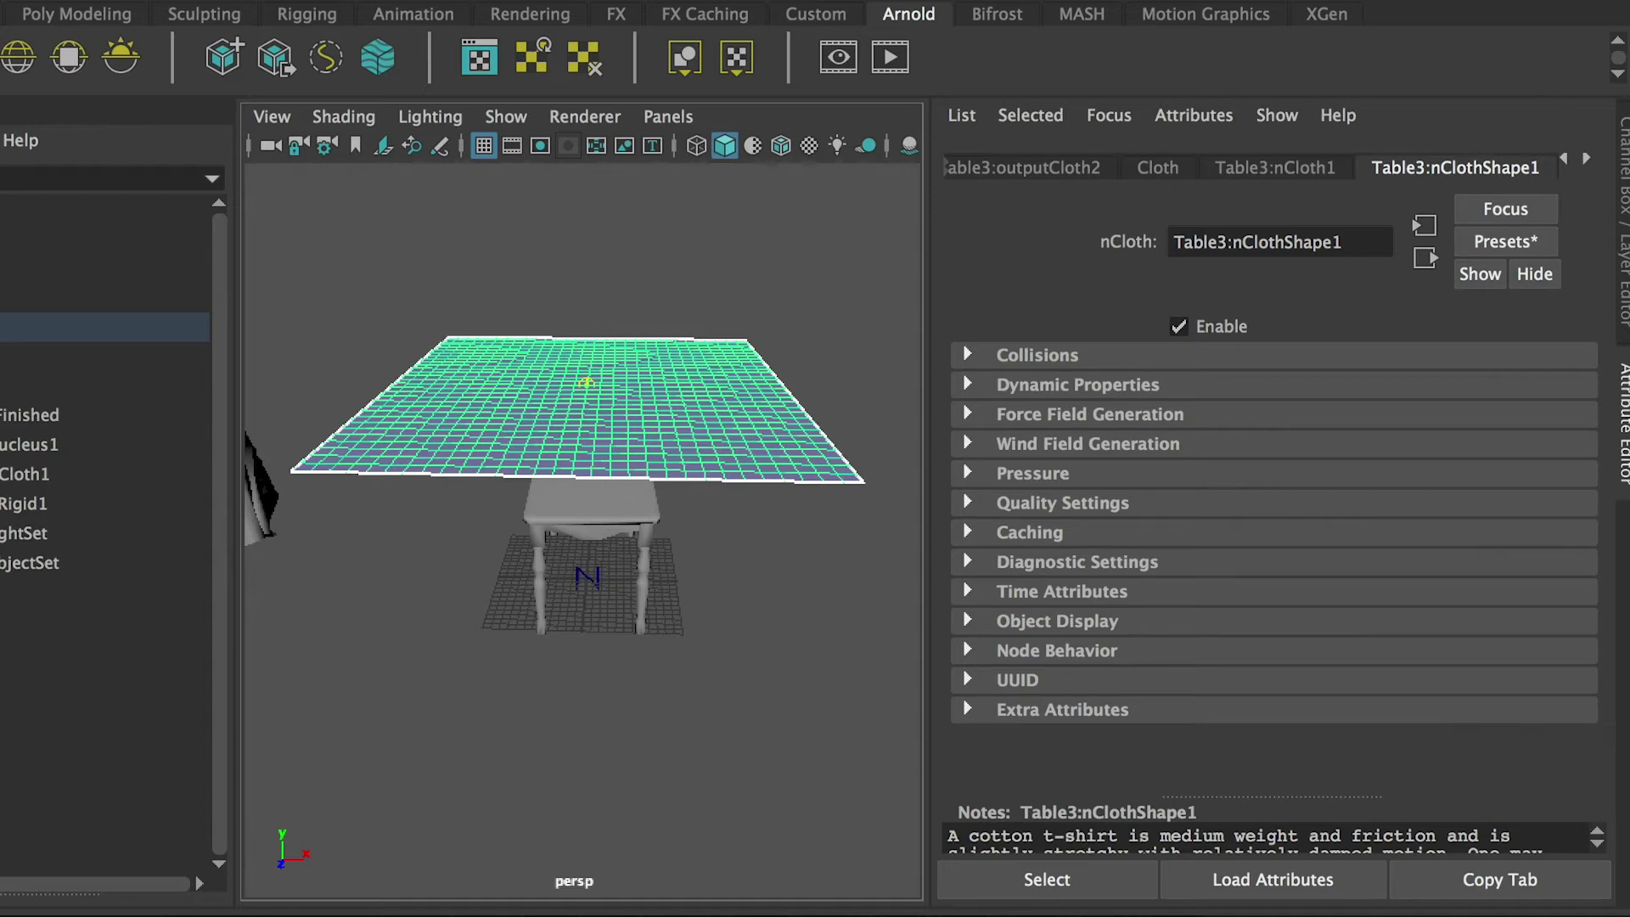
{"action": "key", "text": "ctrl+a"}
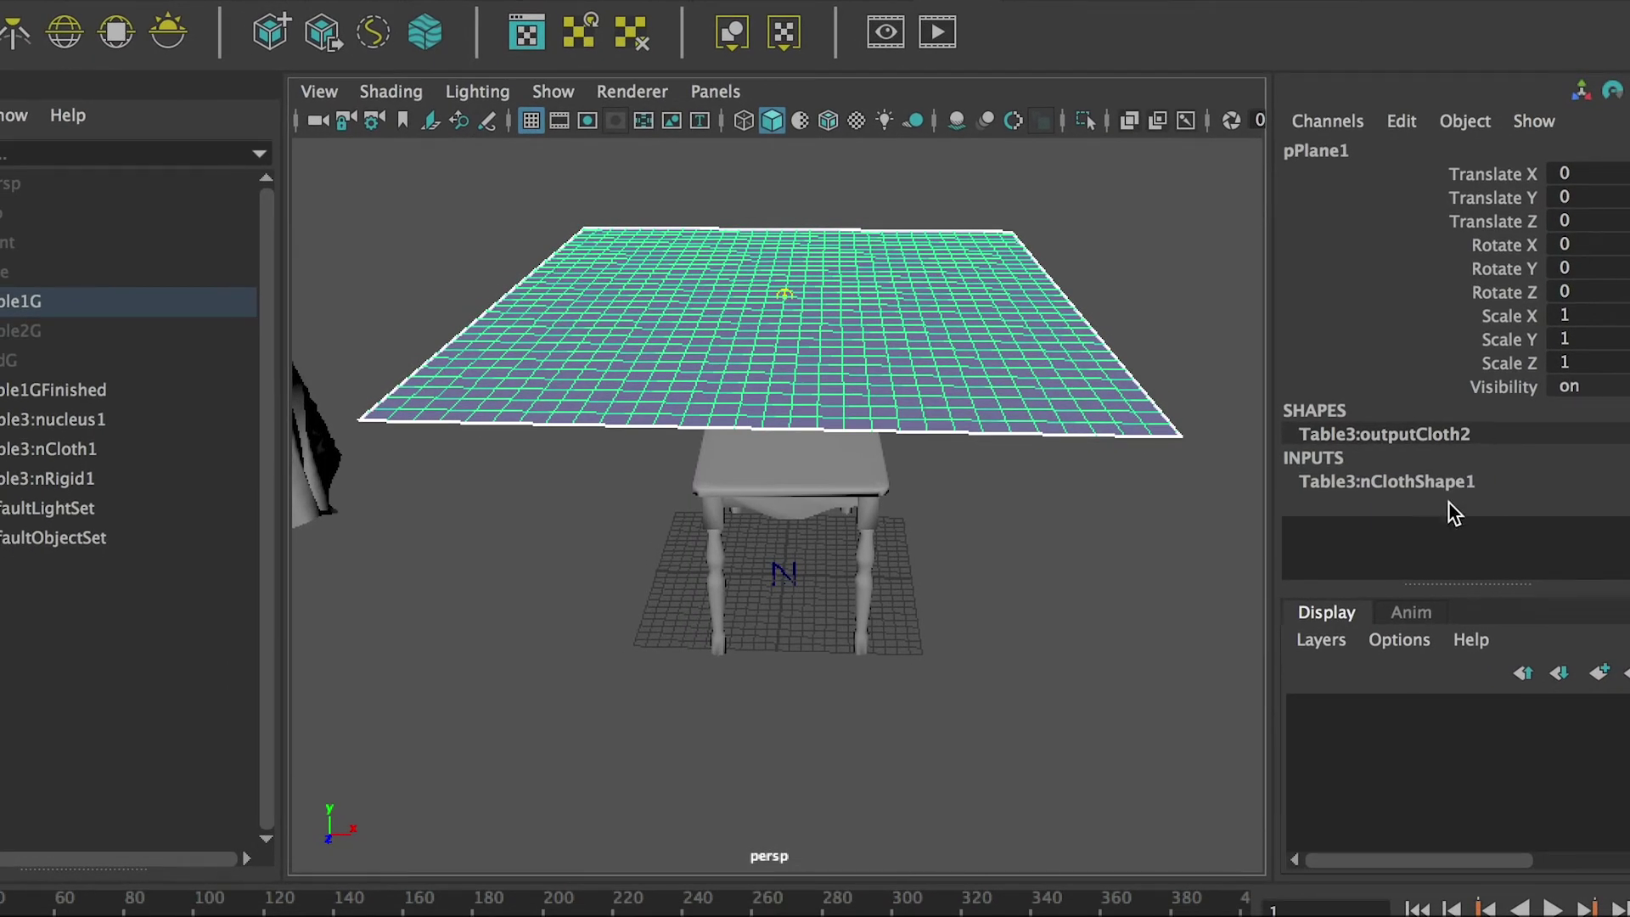
- Play the simulation and inspect the tshirt cloth draping over the table from several sides
{"action": "left_click", "coordinate": [1553, 908]}
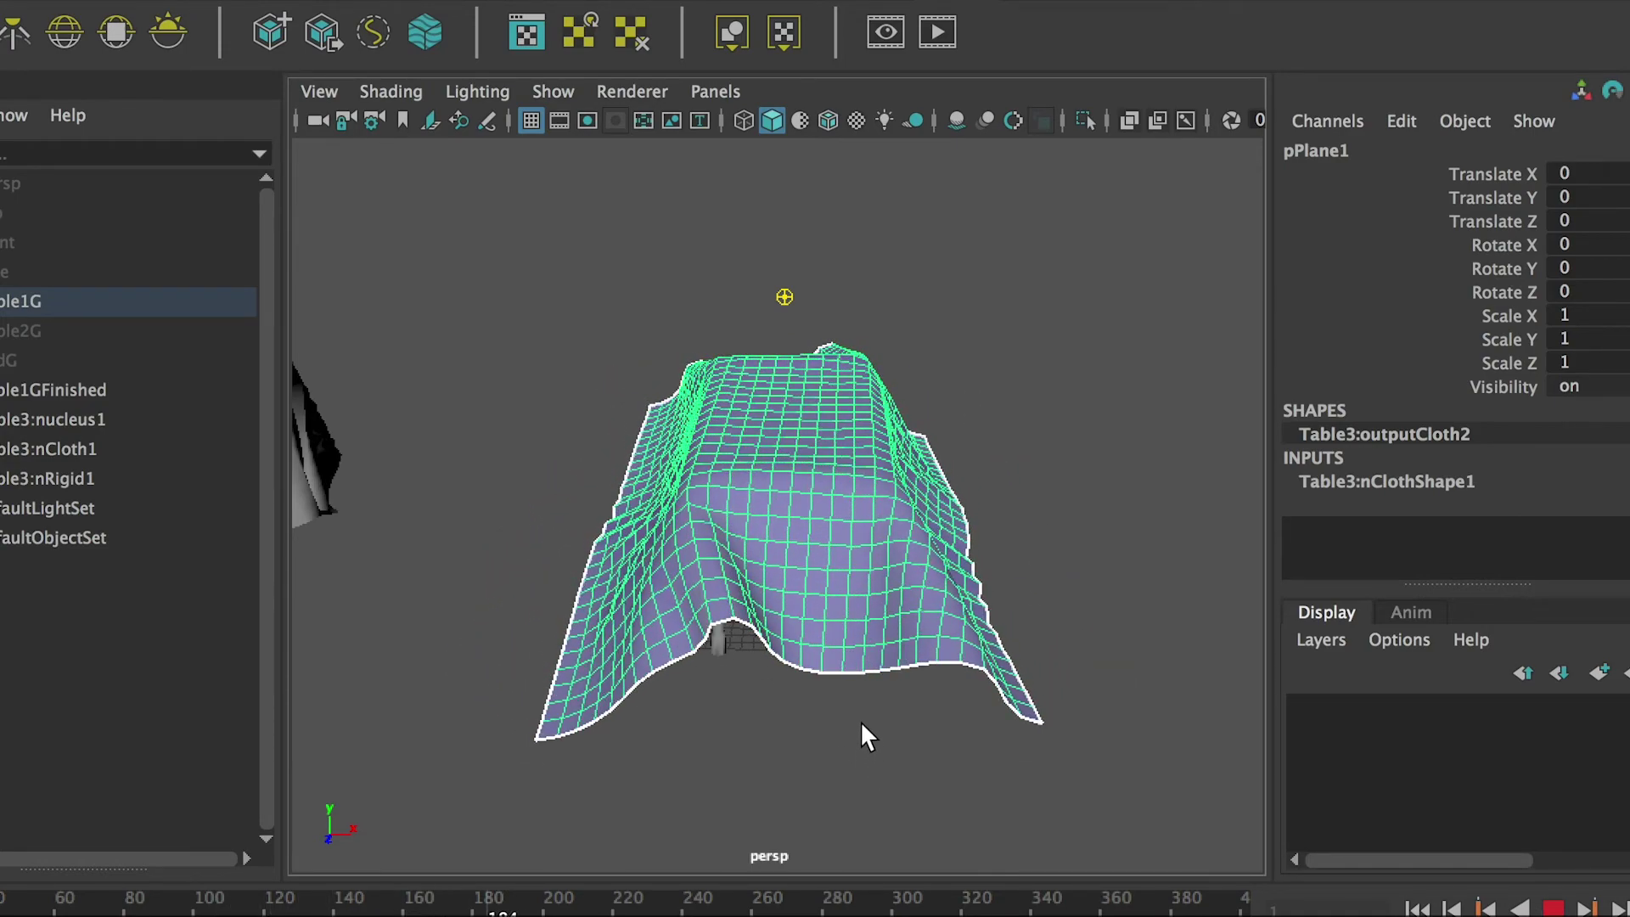
{"action": "left_click_drag", "start_coordinate": [837, 671], "coordinate": [491, 687], "text": "alt"}
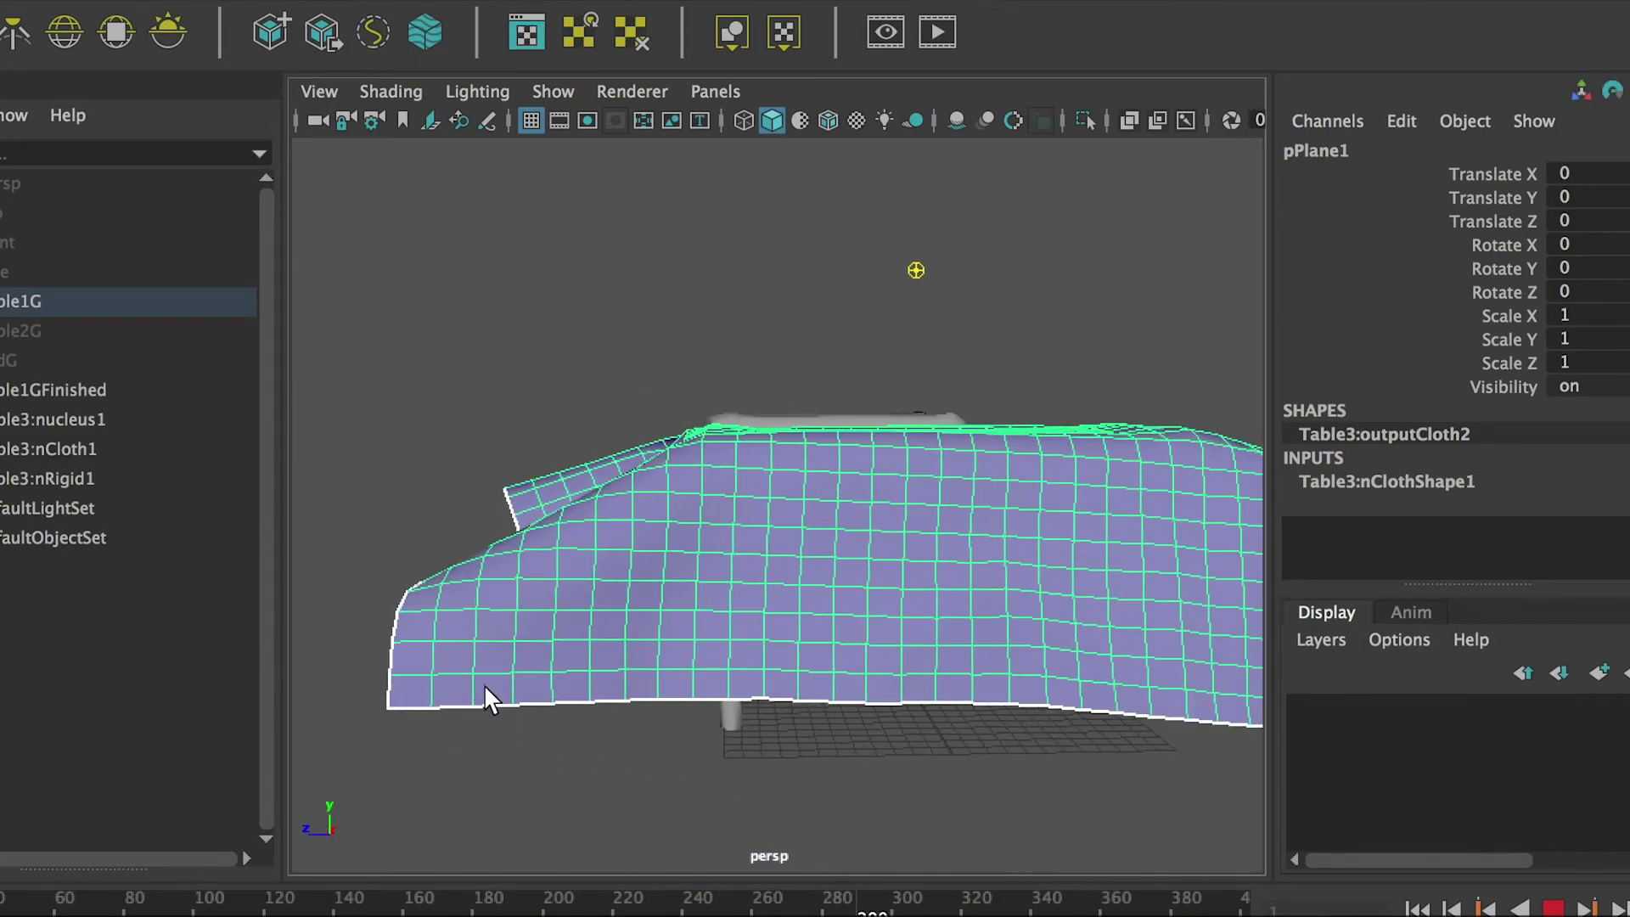
{"action": "left_click_drag", "start_coordinate": [849, 569], "coordinate": [1004, 556], "text": "alt"}
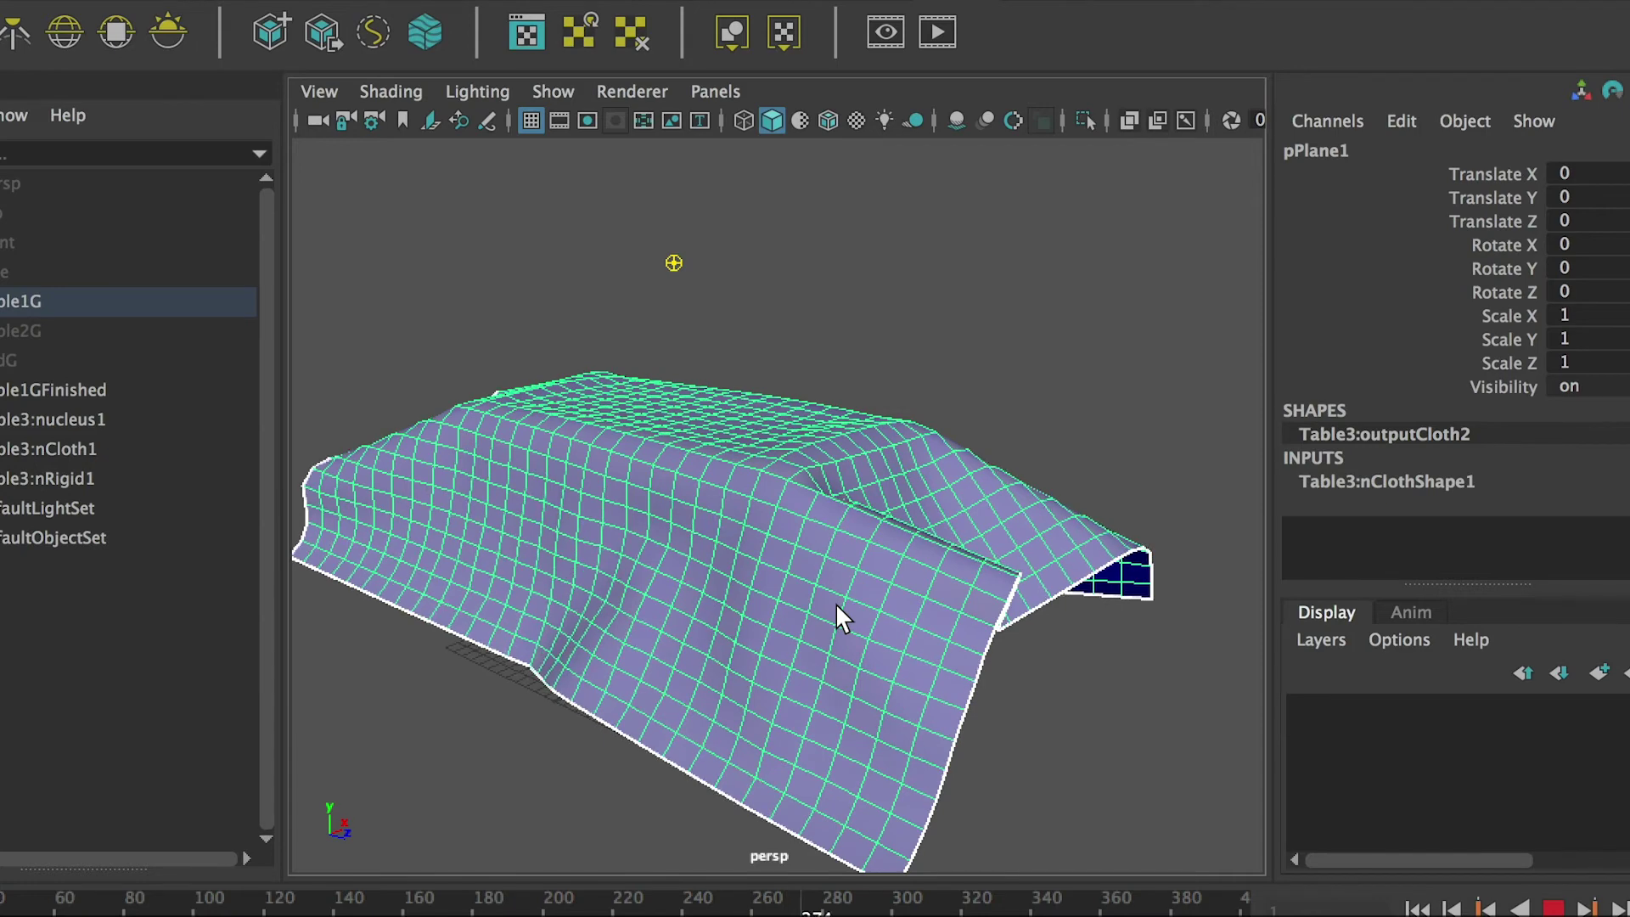
{"action": "left_click", "coordinate": [1554, 909]}
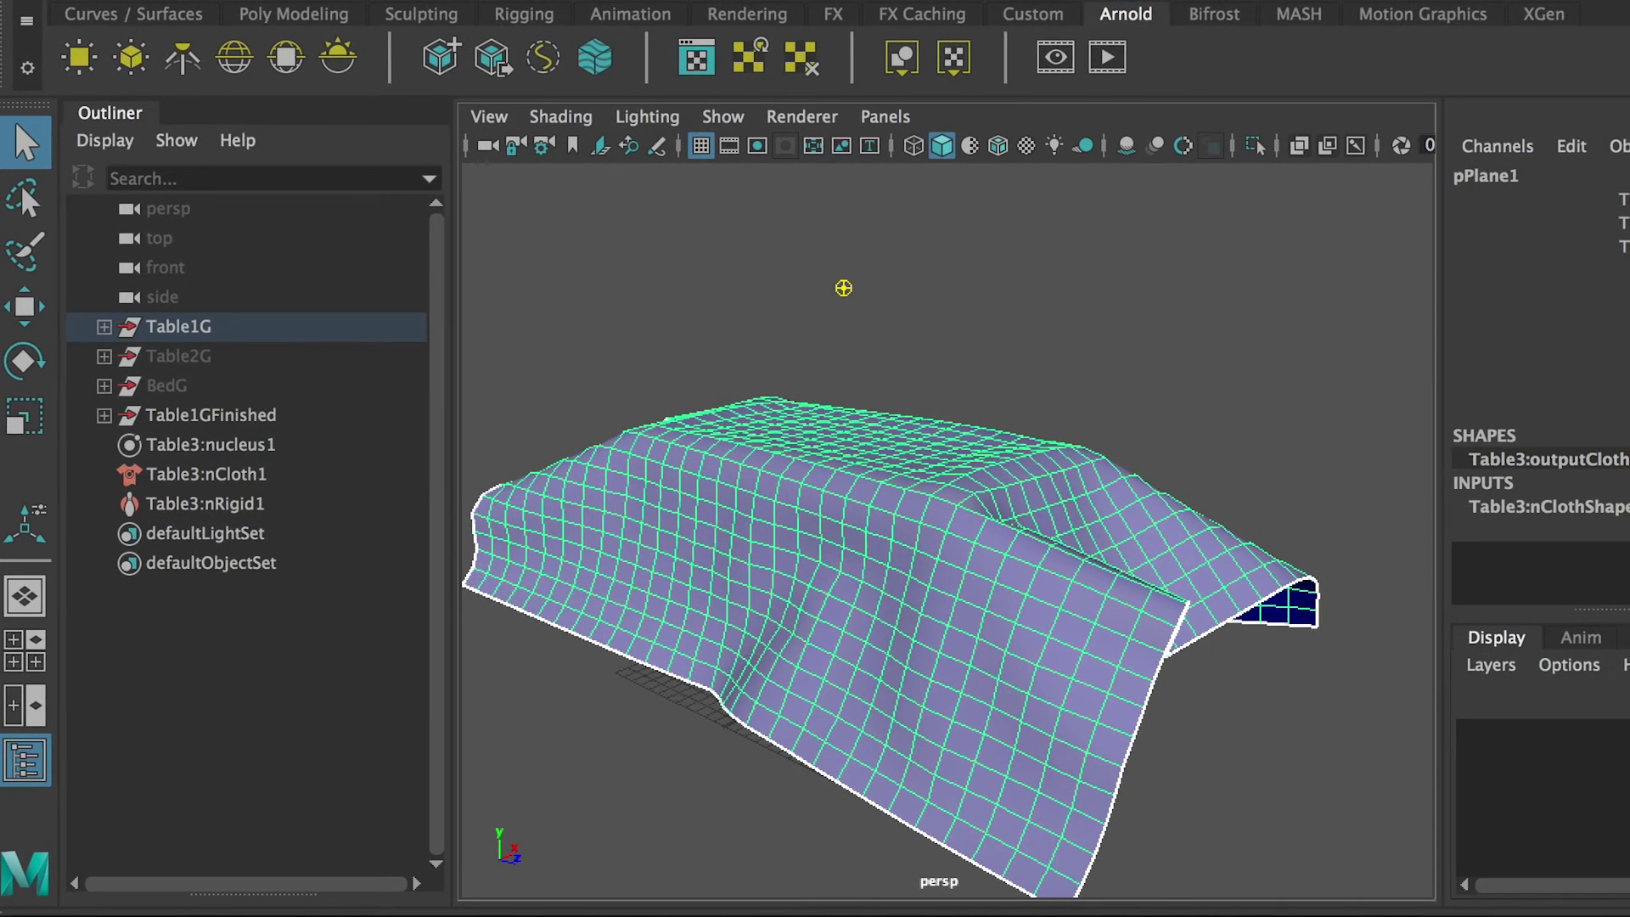
- Rewind, add a Gravity field to the selected cloth plane, and play the simulation to frame 363
{"action": "key", "text": "alt+shift+v"}
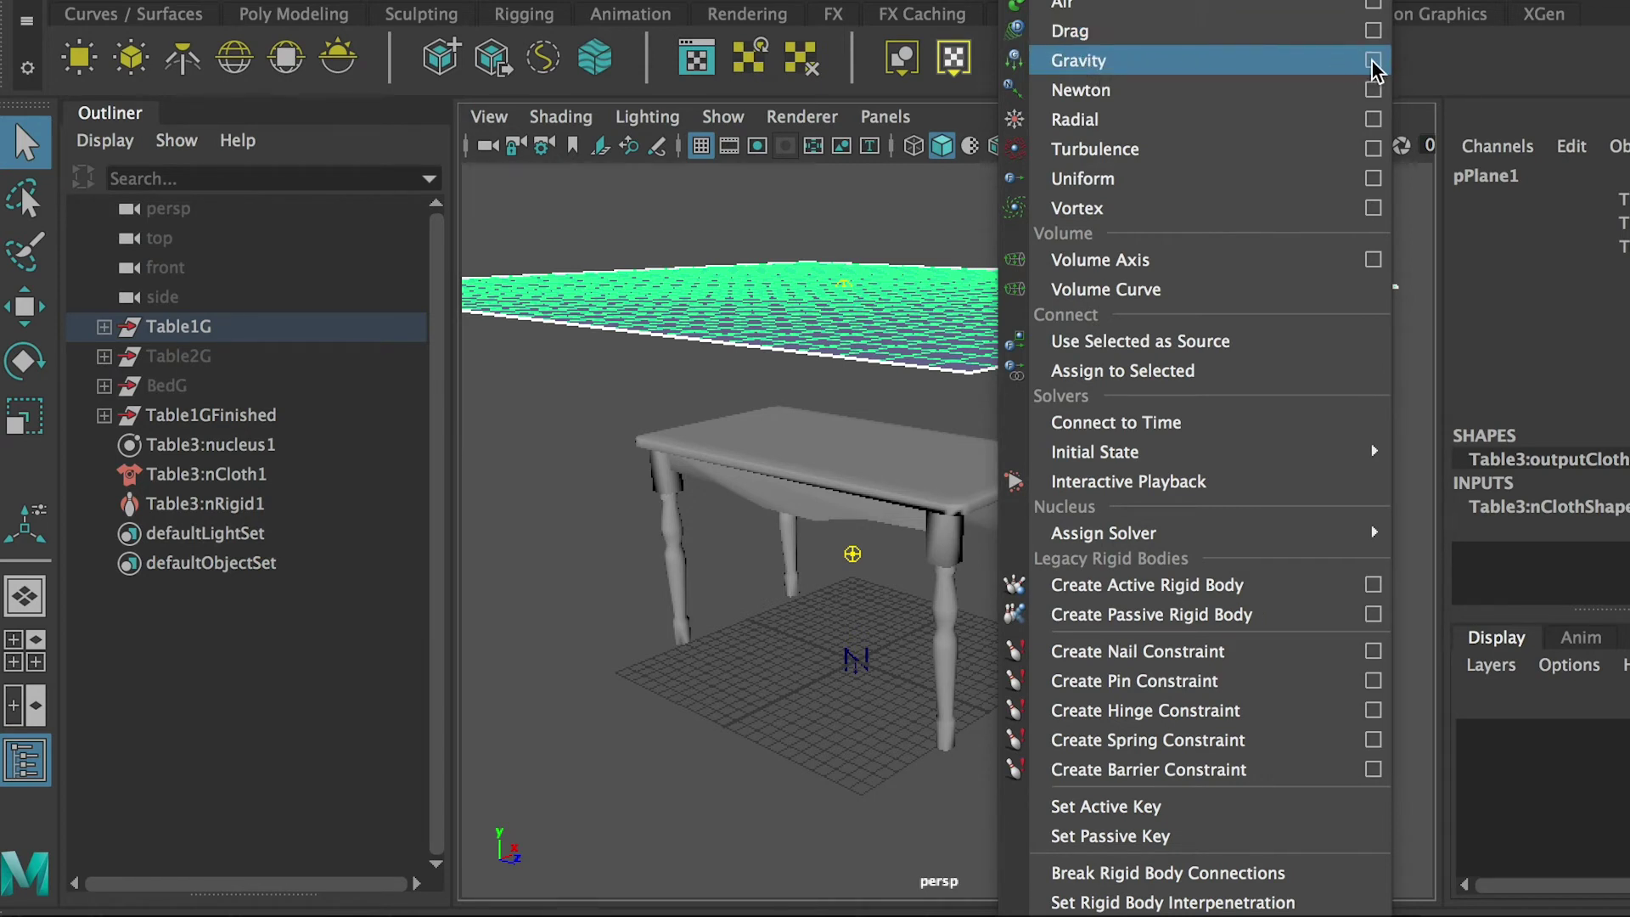
{"action": "left_click", "coordinate": [1087, 66]}
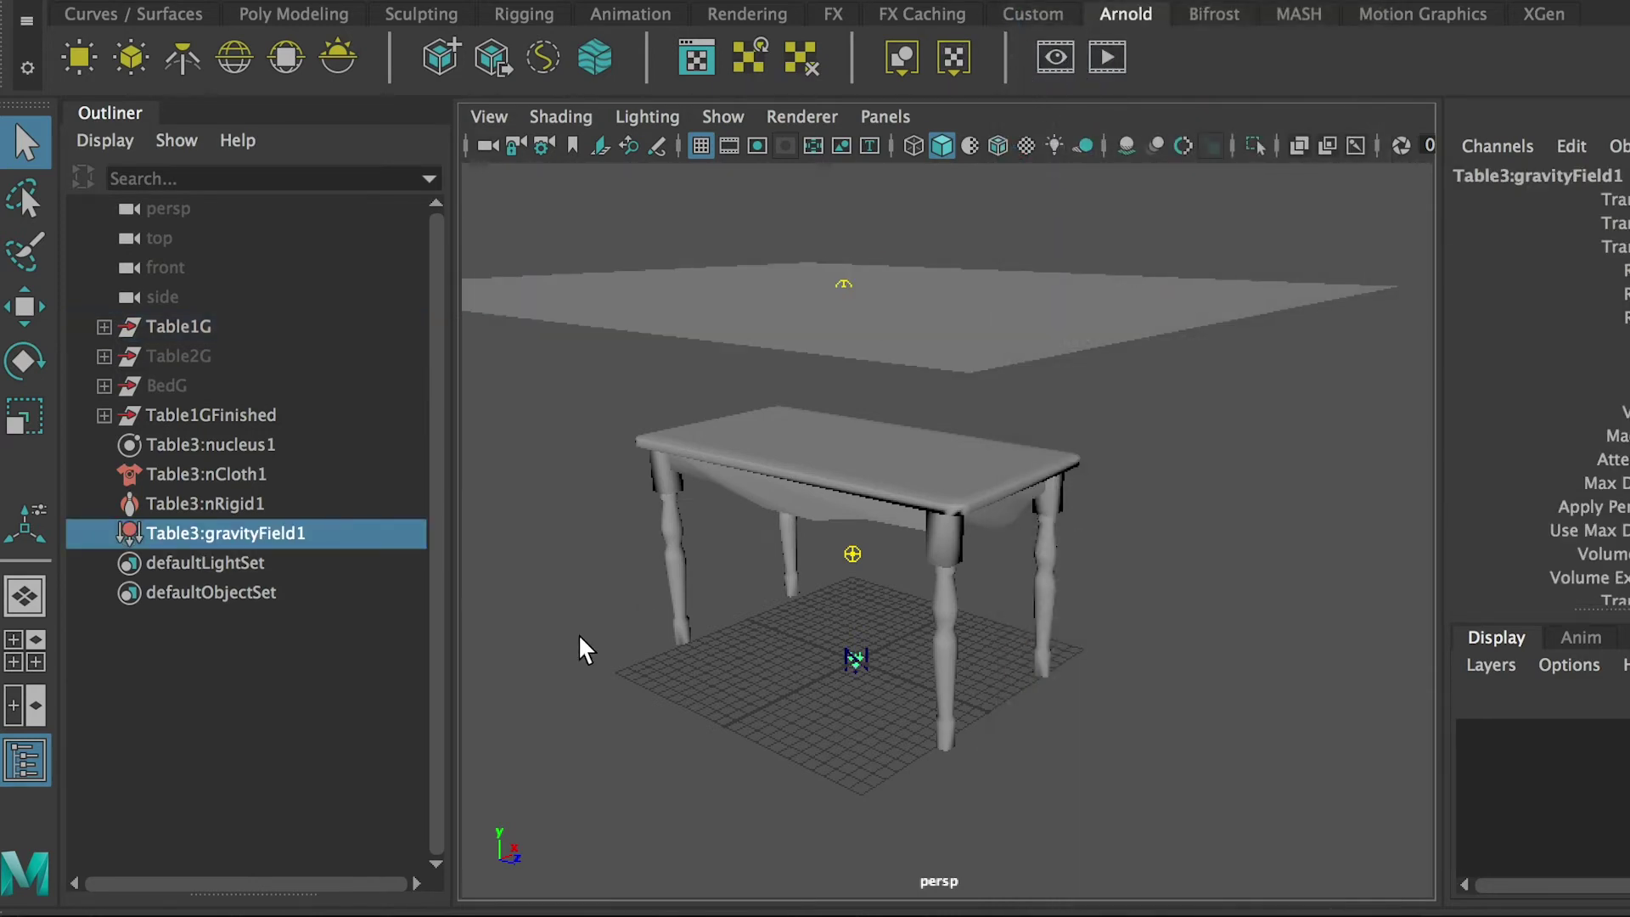
{"action": "key", "text": "alt+v"}
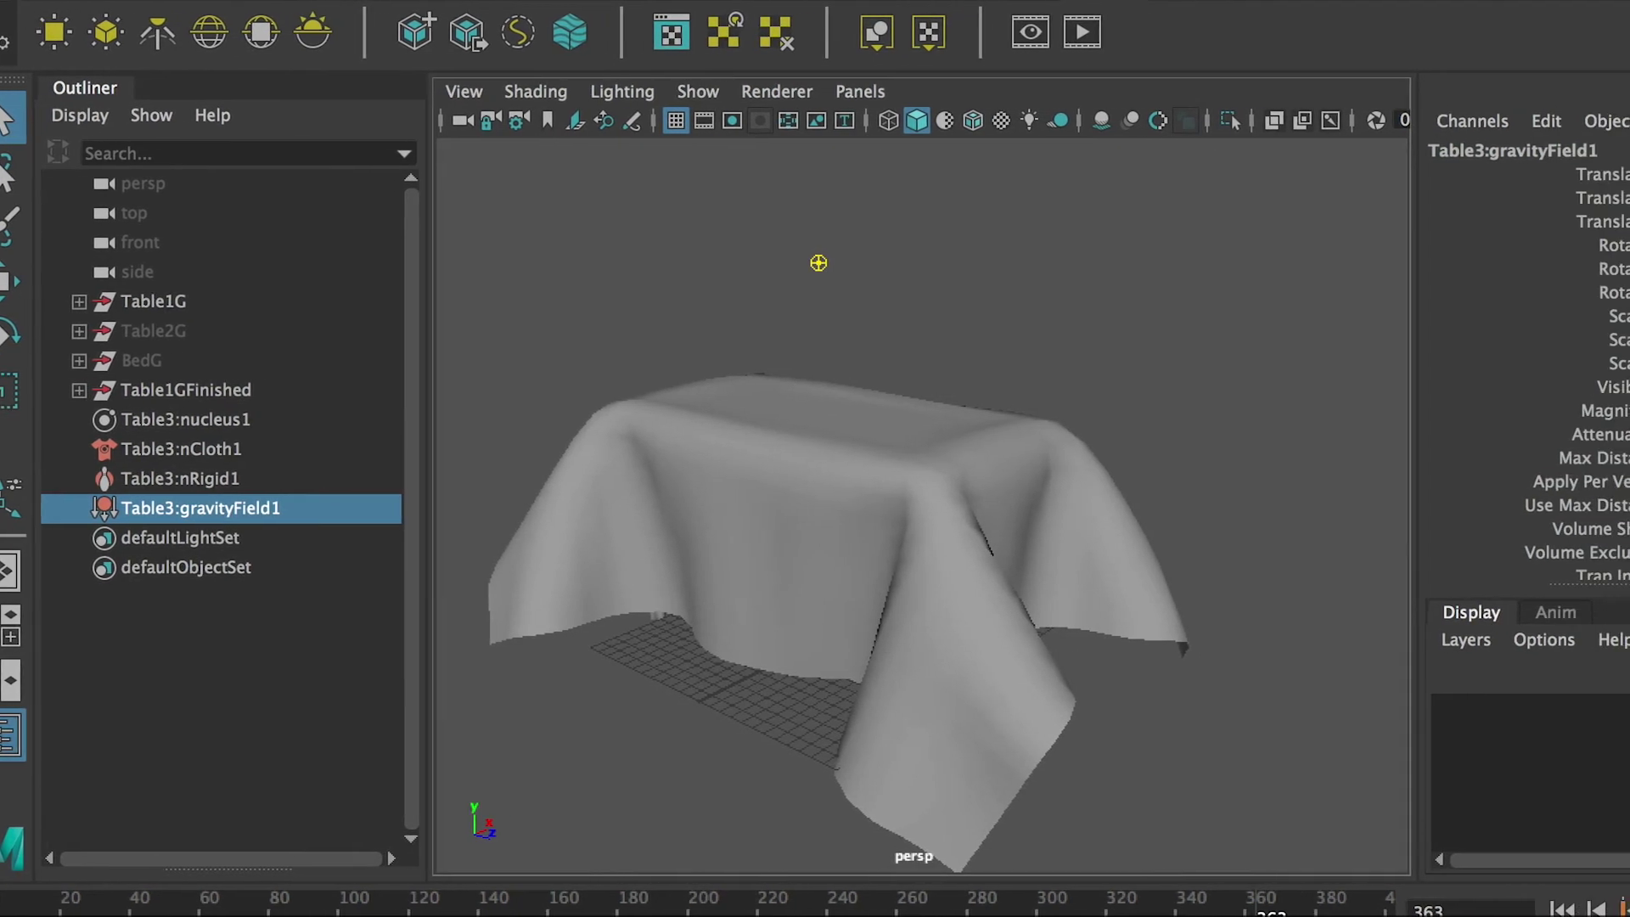
{"action": "left_click_drag", "start_coordinate": [1169, 434], "coordinate": [1027, 458], "text": "alt"}
{"action": "middle_click_drag", "start_coordinate": [1028, 459], "coordinate": [1233, 463], "text": "alt"}
- Compare the shape and mesh of the newly simulated tablecloth with the Table1GFinished tablecloth from several angles
{"action": "left_click", "coordinate": [905, 368]}
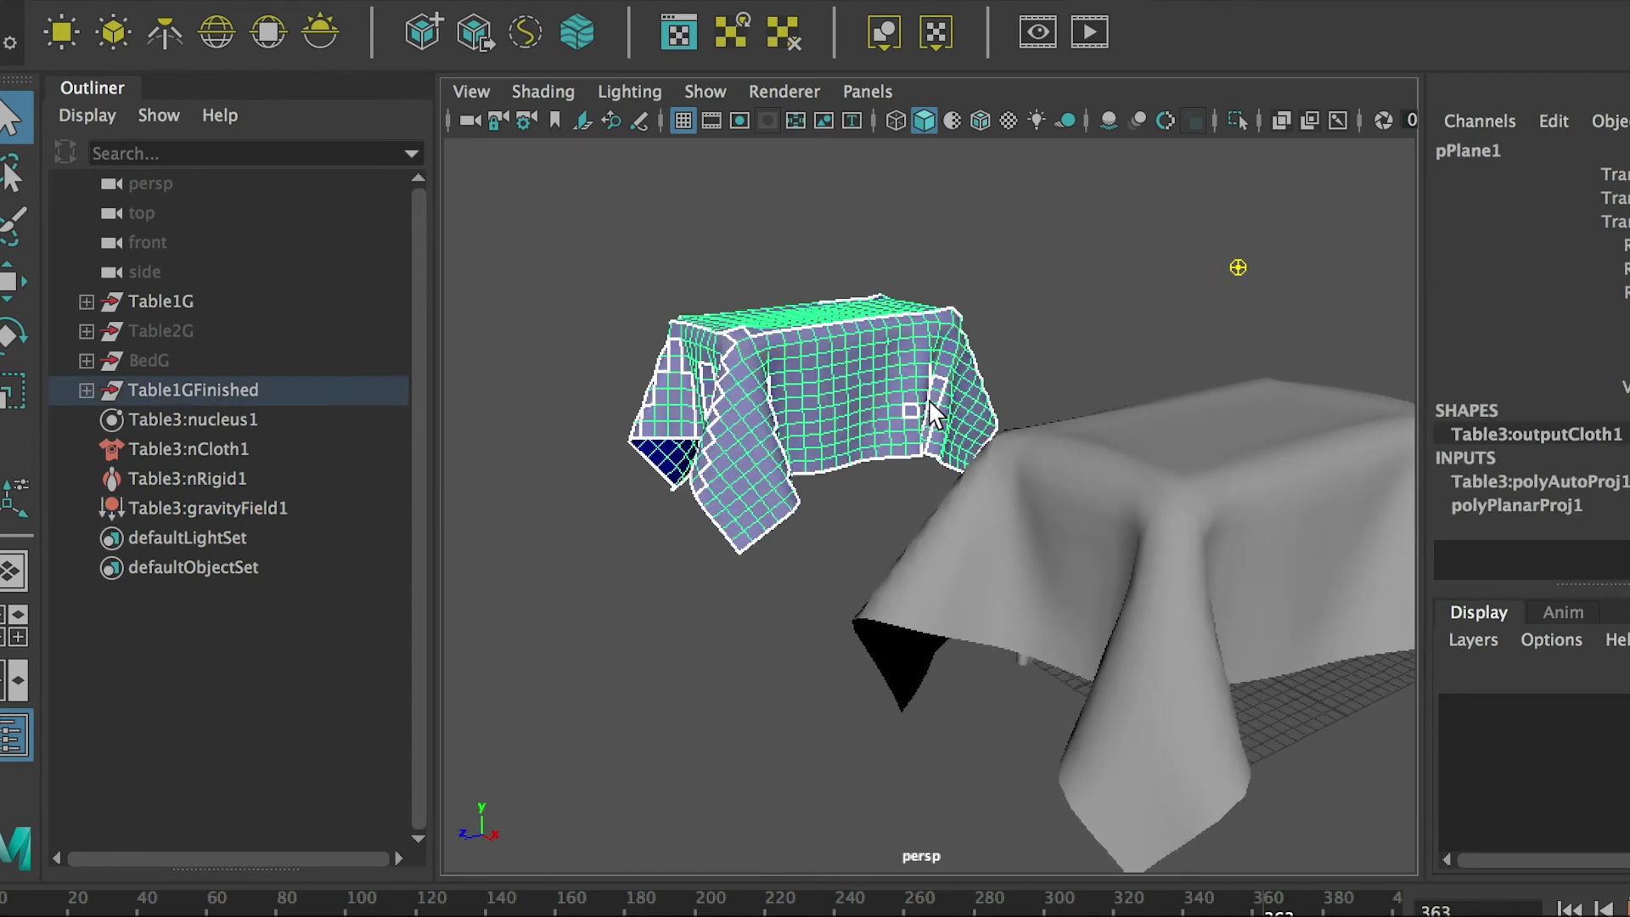
{"action": "left_click", "coordinate": [1111, 545]}
{"action": "left_click", "coordinate": [890, 411]}
{"action": "left_click", "coordinate": [1063, 531]}
{"action": "left_click_drag", "start_coordinate": [986, 492], "coordinate": [962, 573], "text": "alt"}
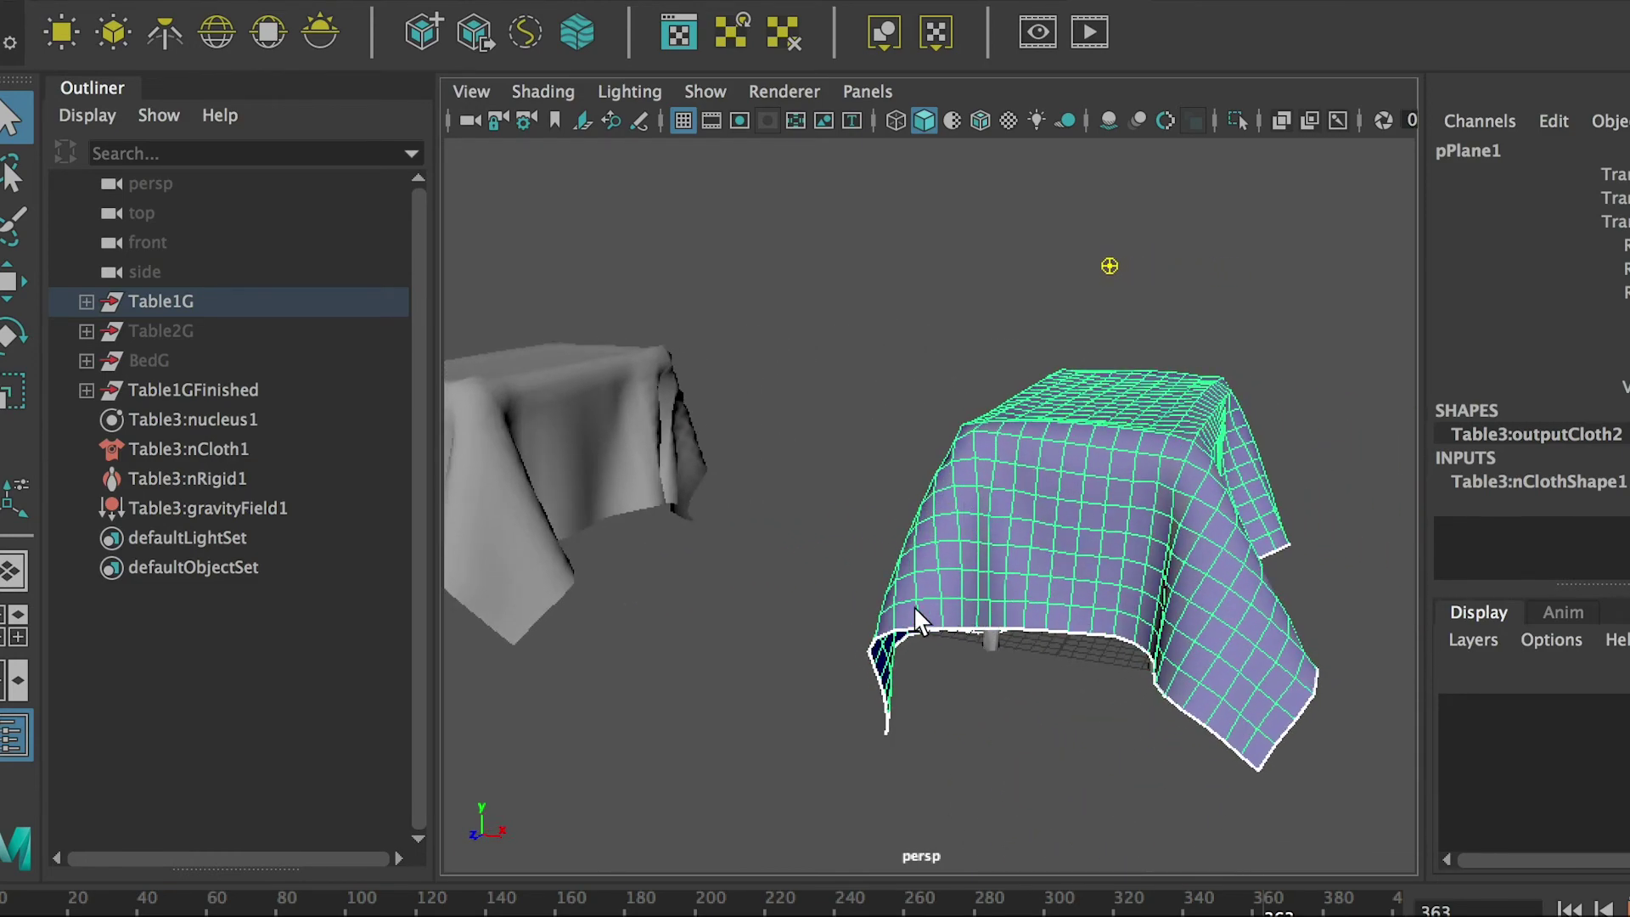
{"action": "left_click_drag", "start_coordinate": [867, 589], "coordinate": [993, 542], "text": "alt"}
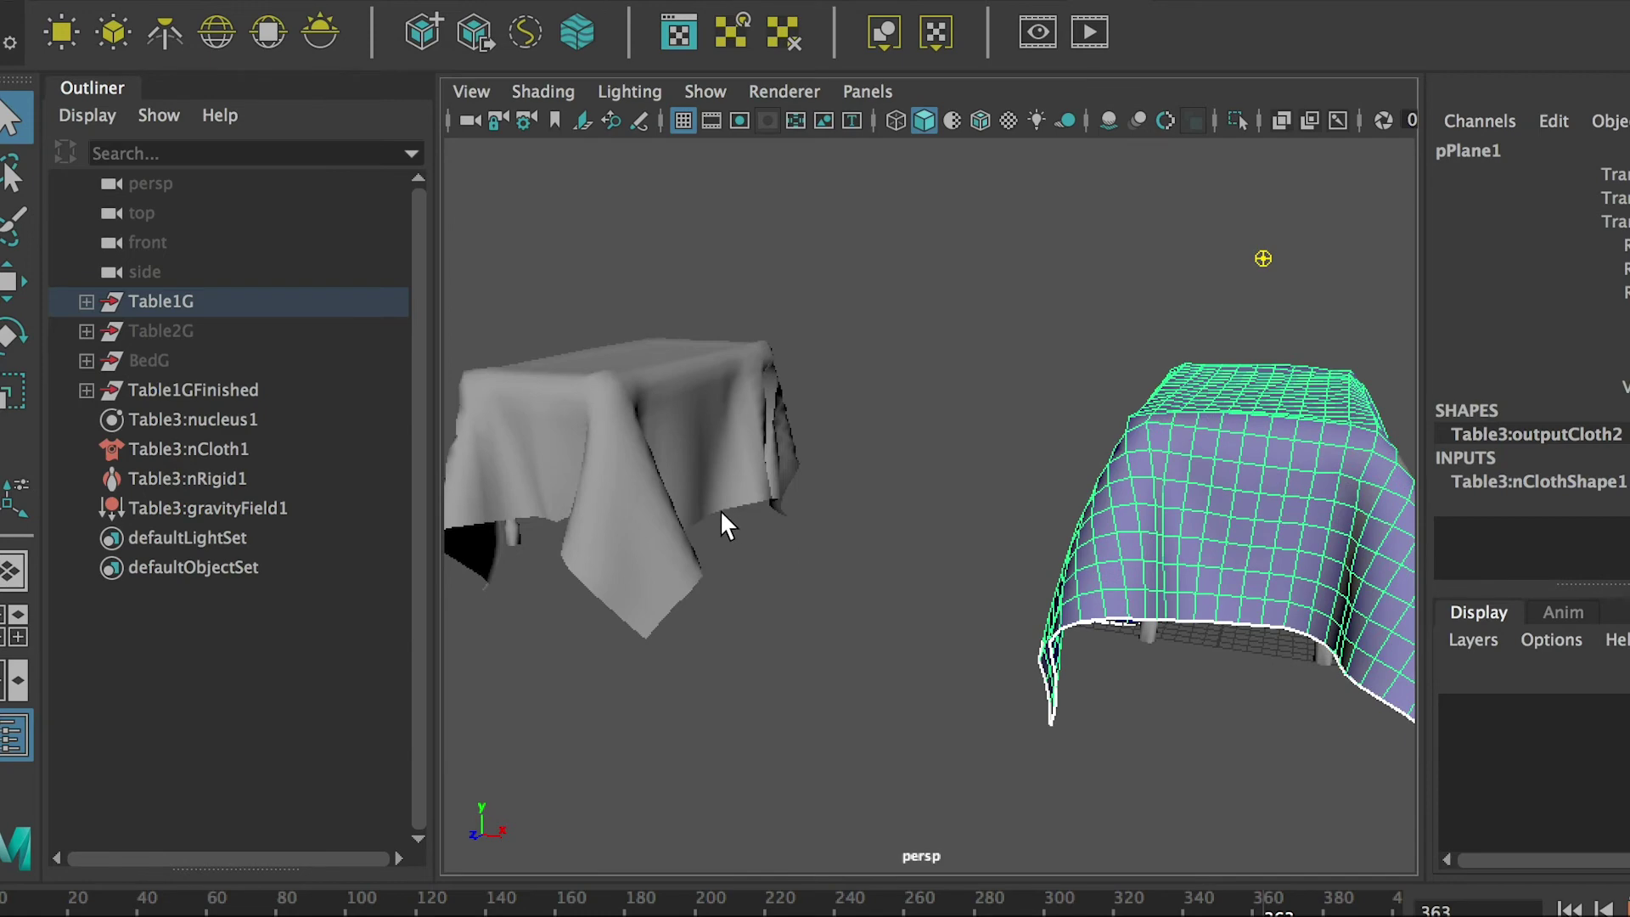
{"action": "left_click_drag", "start_coordinate": [828, 510], "coordinate": [1092, 473], "text": "alt"}
{"action": "left_click", "coordinate": [816, 518]}
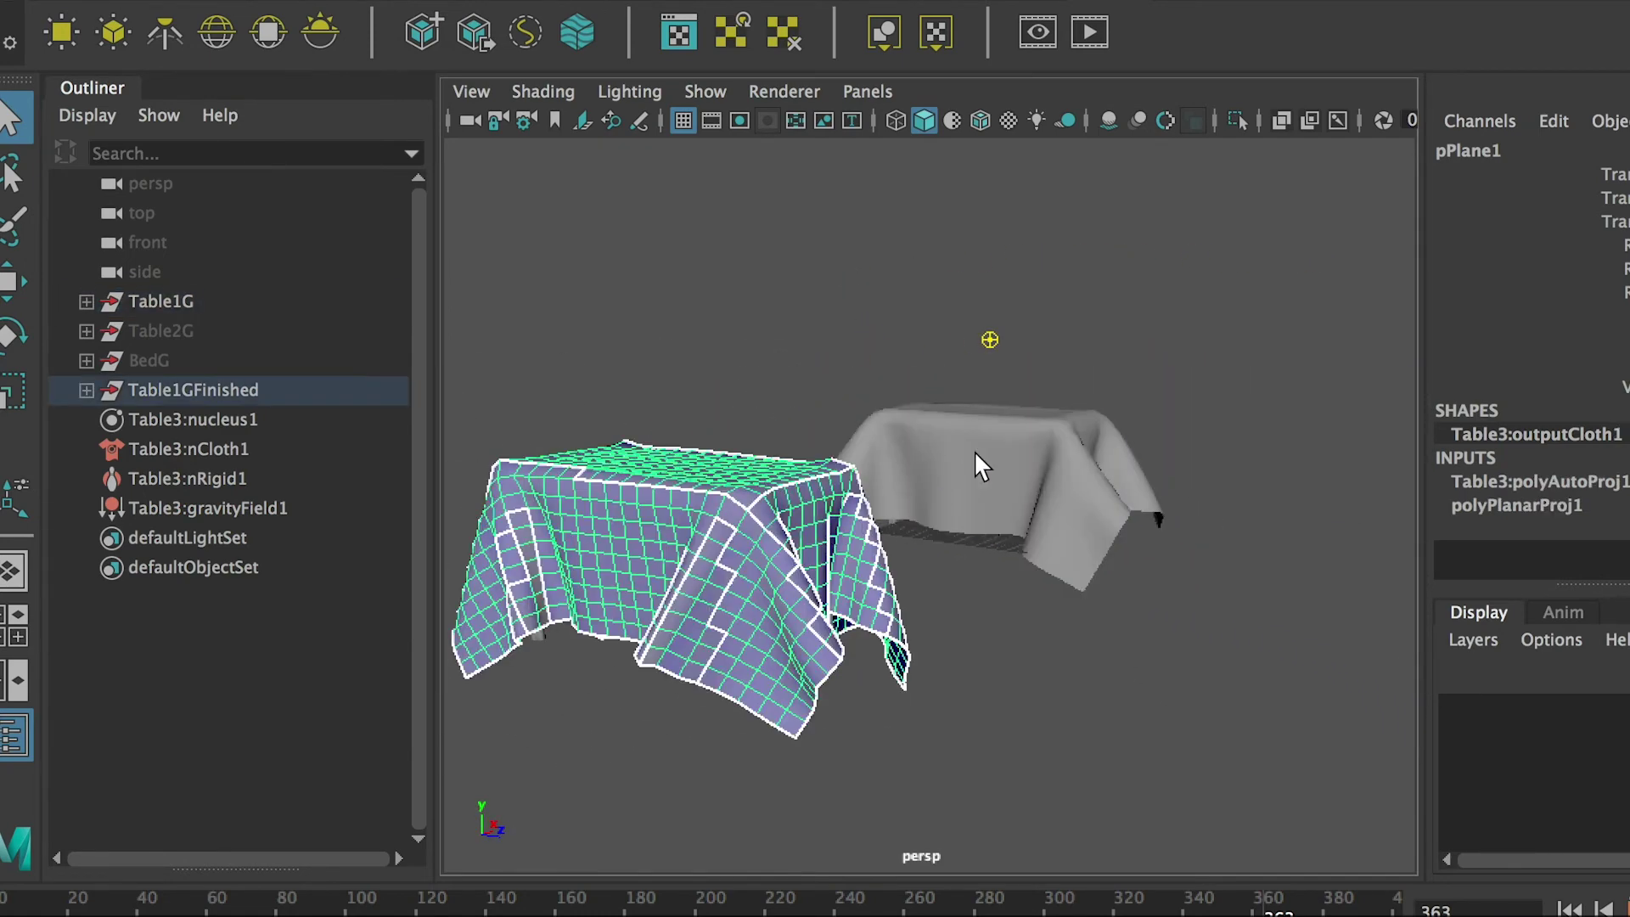
{"action": "left_click", "coordinate": [994, 450], "text": "shift"}
{"action": "left_click_drag", "start_coordinate": [994, 443], "coordinate": [902, 473], "text": "alt"}
{"action": "middle_click_drag", "start_coordinate": [902, 473], "coordinate": [789, 466], "text": "alt"}
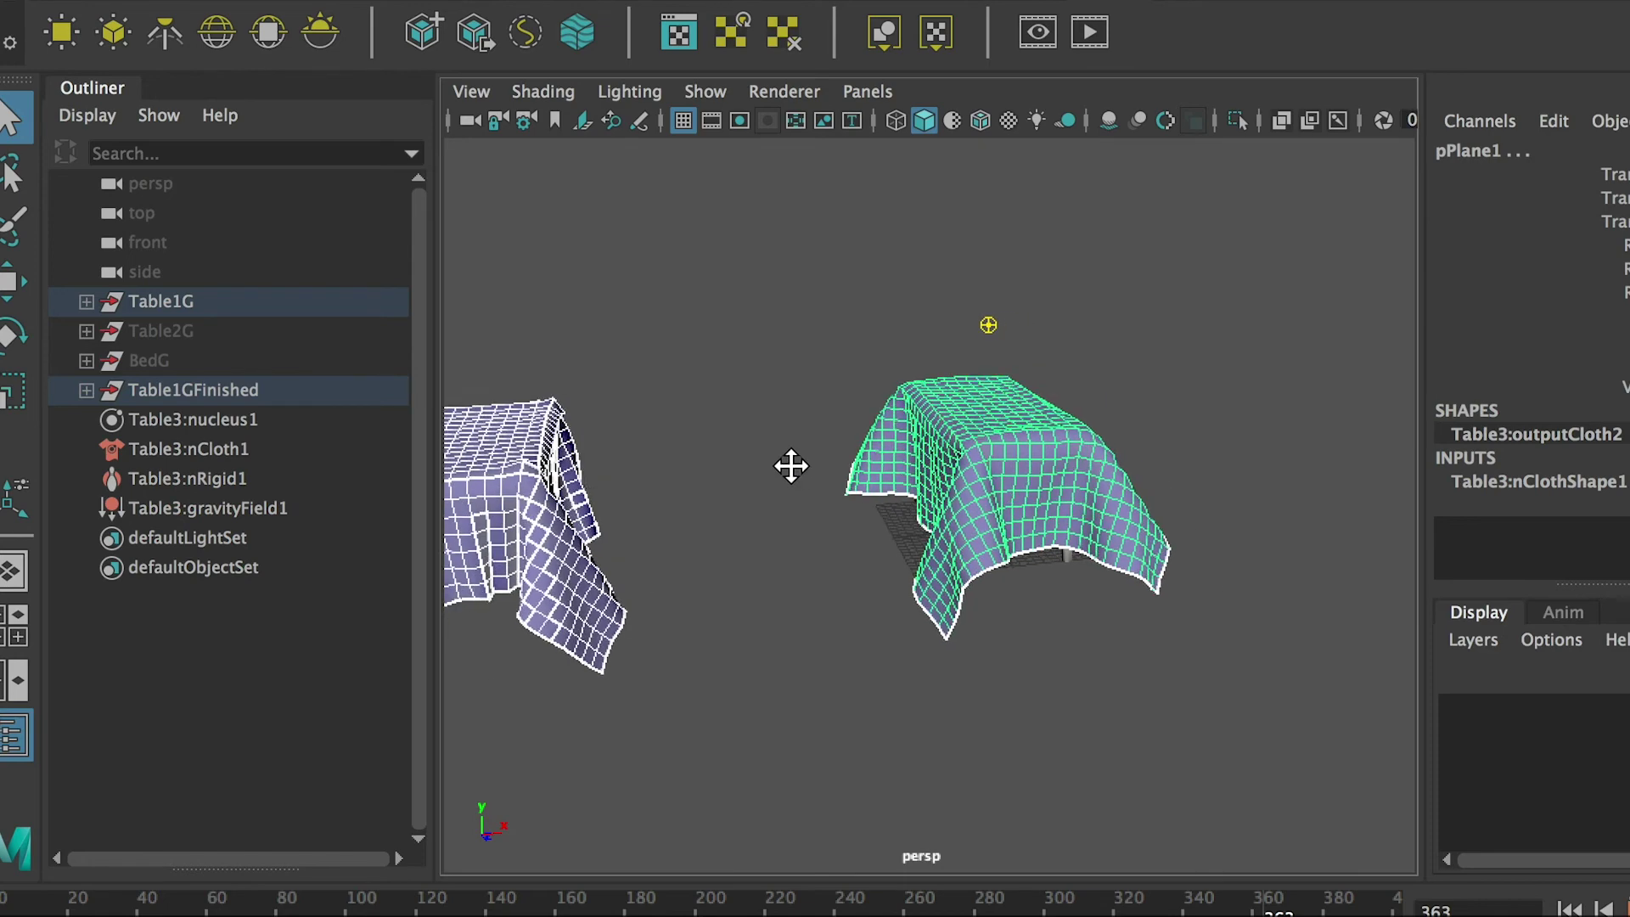
{"action": "left_click", "coordinate": [1006, 360]}
{"action": "right_click_drag", "start_coordinate": [1006, 360], "coordinate": [1204, 481], "text": "alt"}
{"action": "left_click_drag", "start_coordinate": [1207, 483], "coordinate": [965, 457], "text": "alt"}
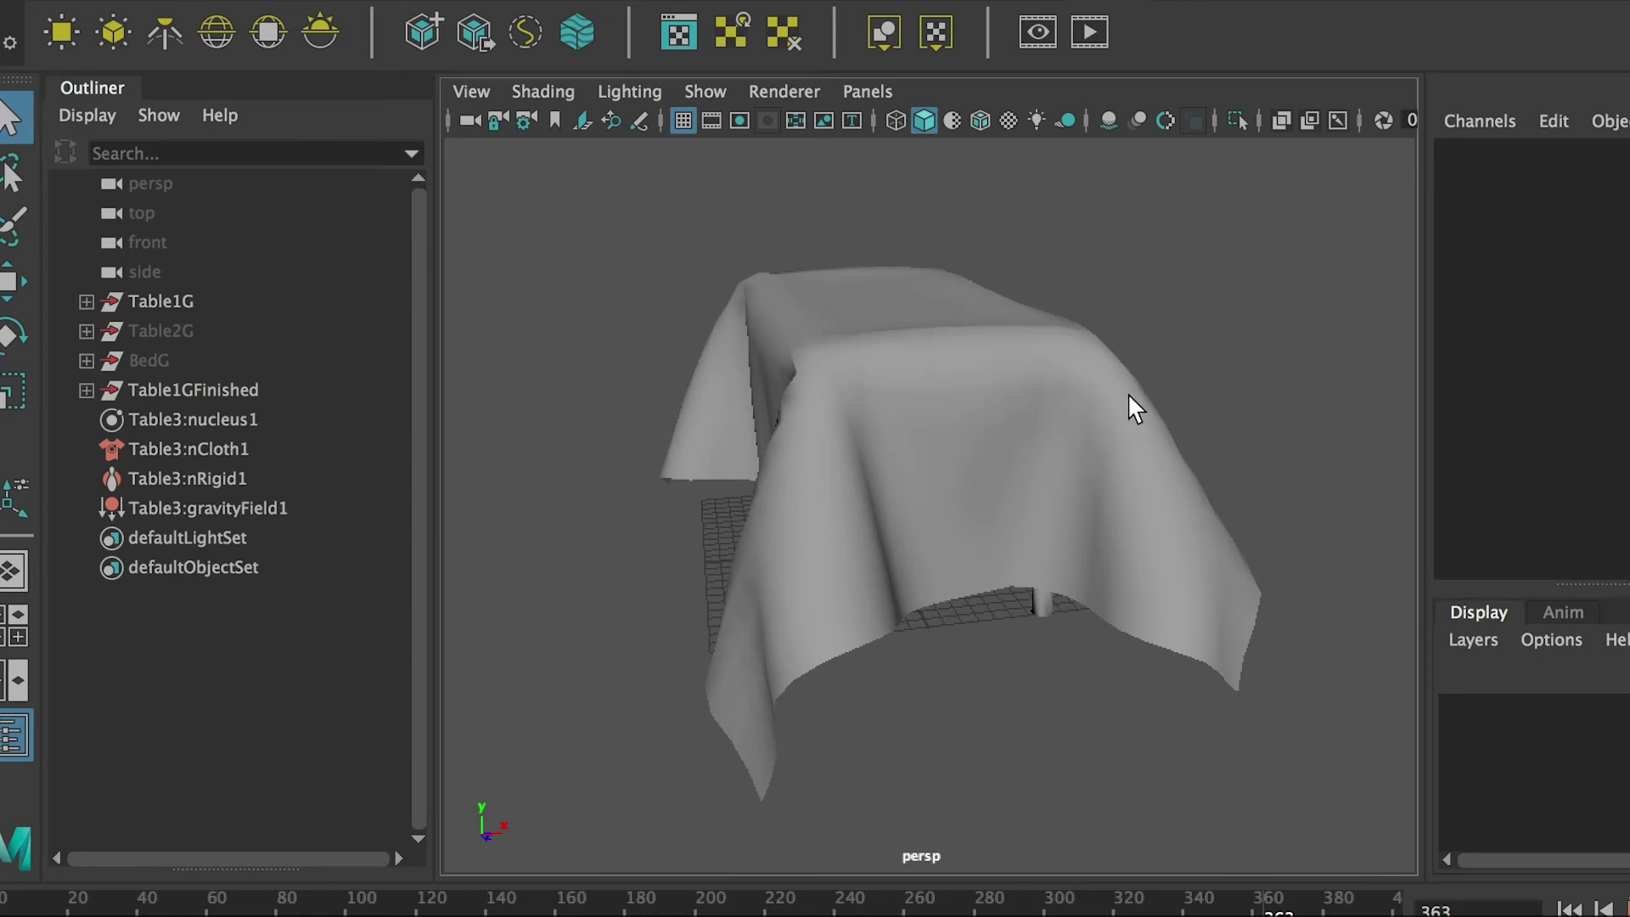
- Turn on textured shaded display and view the checkered pattern on both tablecloths
{"action": "key", "text": "6"}
{"action": "left_click_drag", "start_coordinate": [1207, 406], "coordinate": [1081, 430], "text": "alt"}
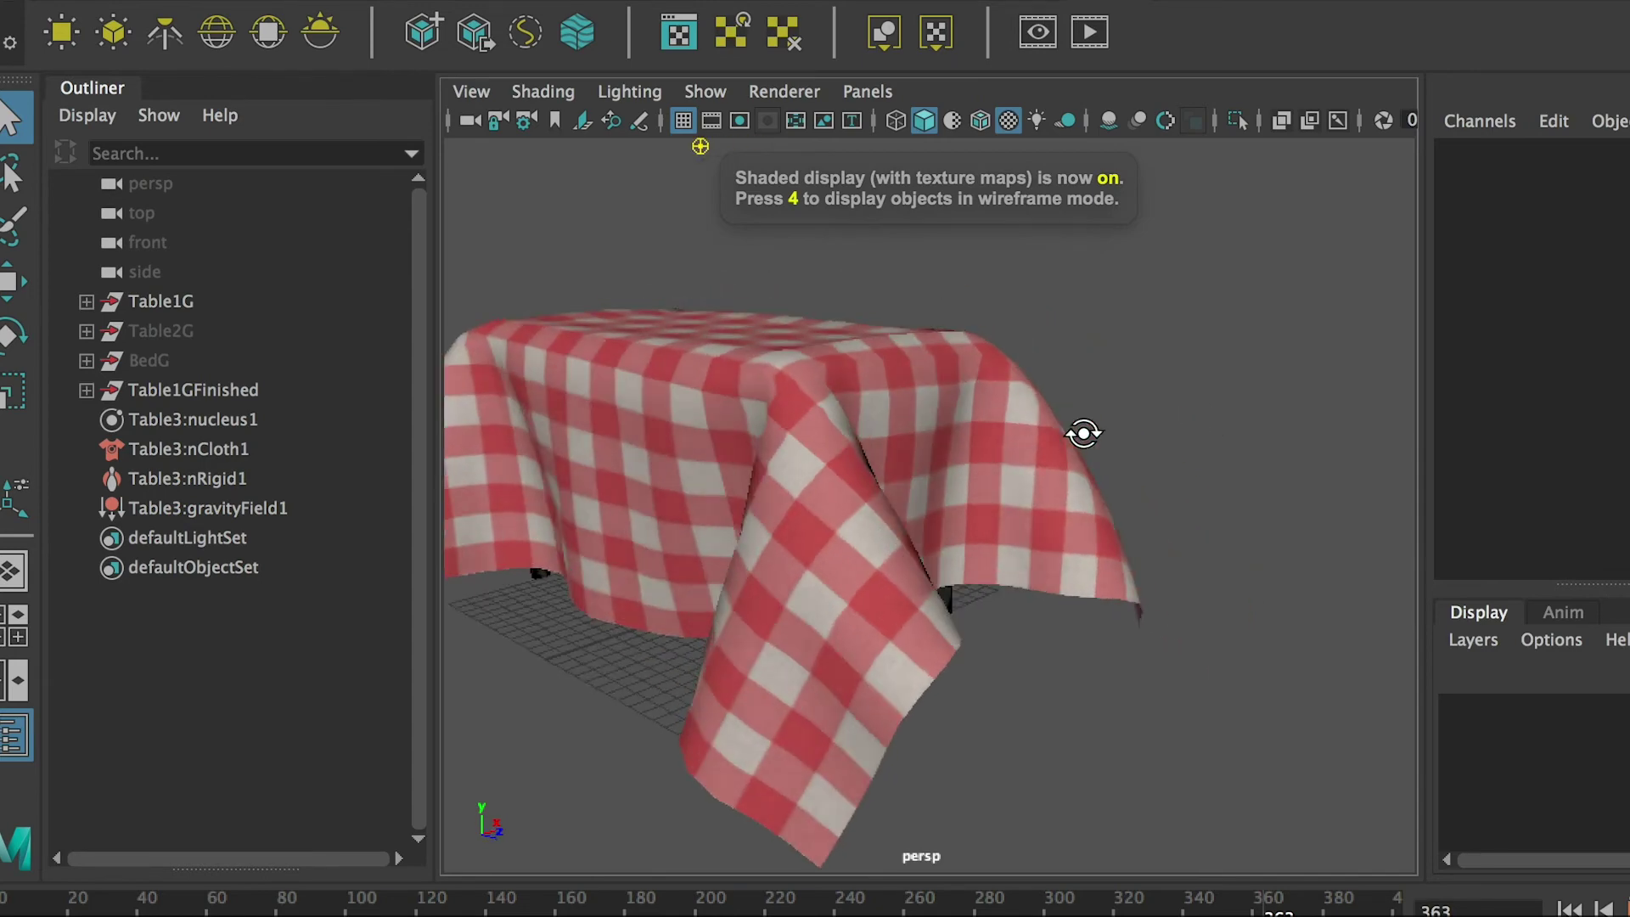
{"action": "left_click", "coordinate": [965, 473]}
{"action": "left_click", "coordinate": [1137, 418]}
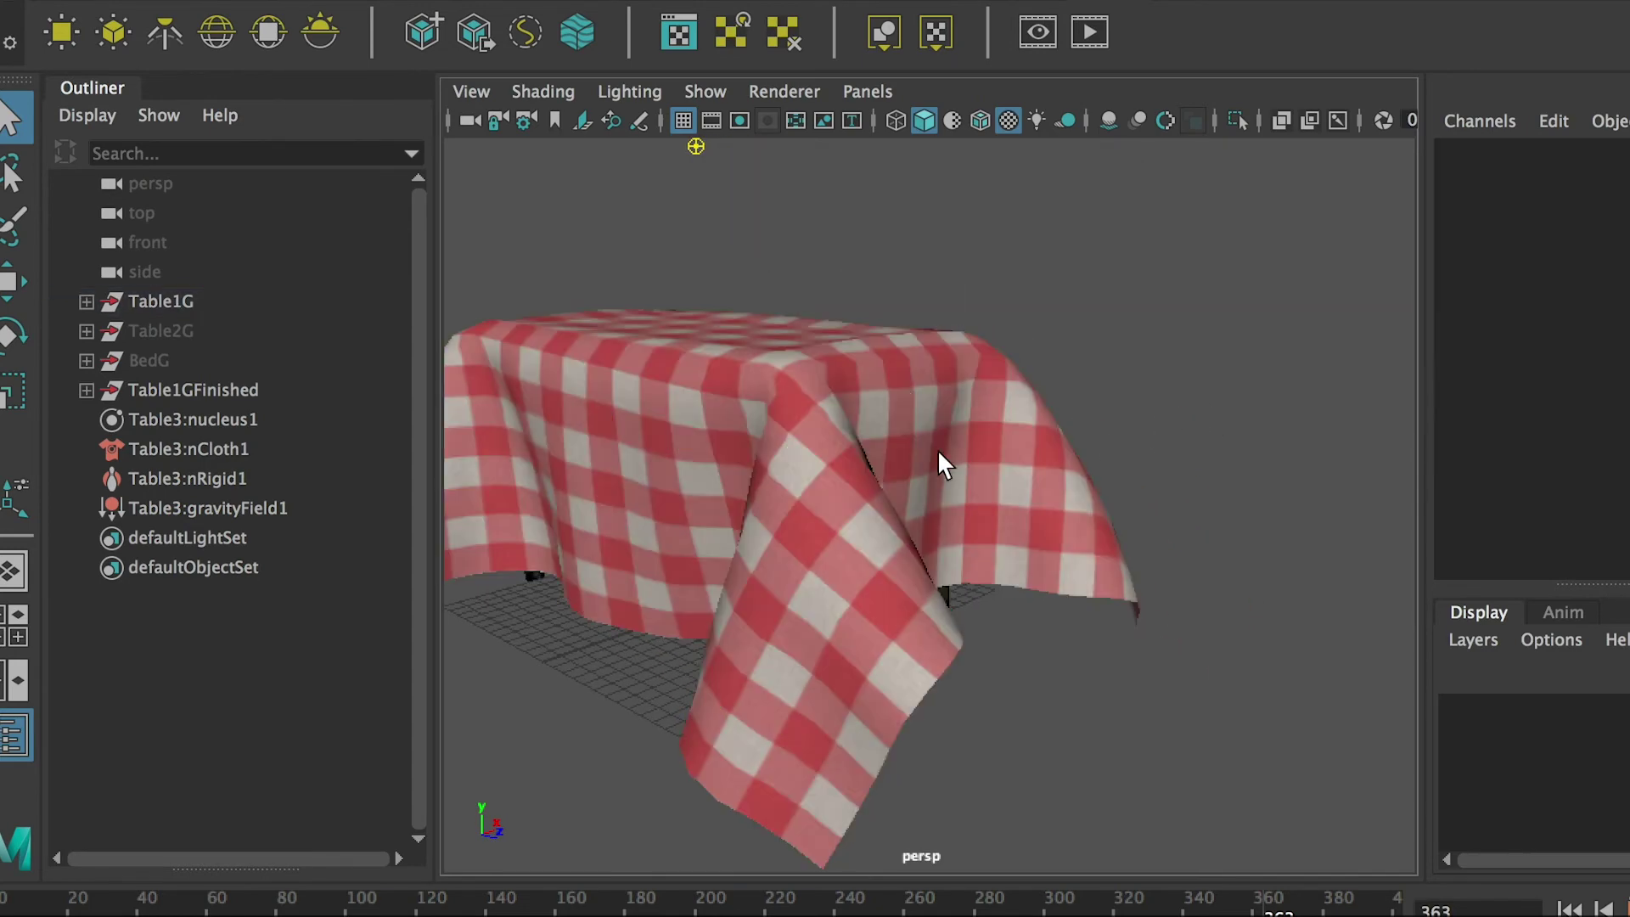
{"action": "left_click_drag", "start_coordinate": [937, 450], "coordinate": [932, 408], "text": "alt"}
{"action": "middle_click_drag", "start_coordinate": [932, 407], "coordinate": [957, 476], "text": "alt"}
{"action": "right_click_drag", "start_coordinate": [957, 476], "coordinate": [663, 473], "text": "alt"}
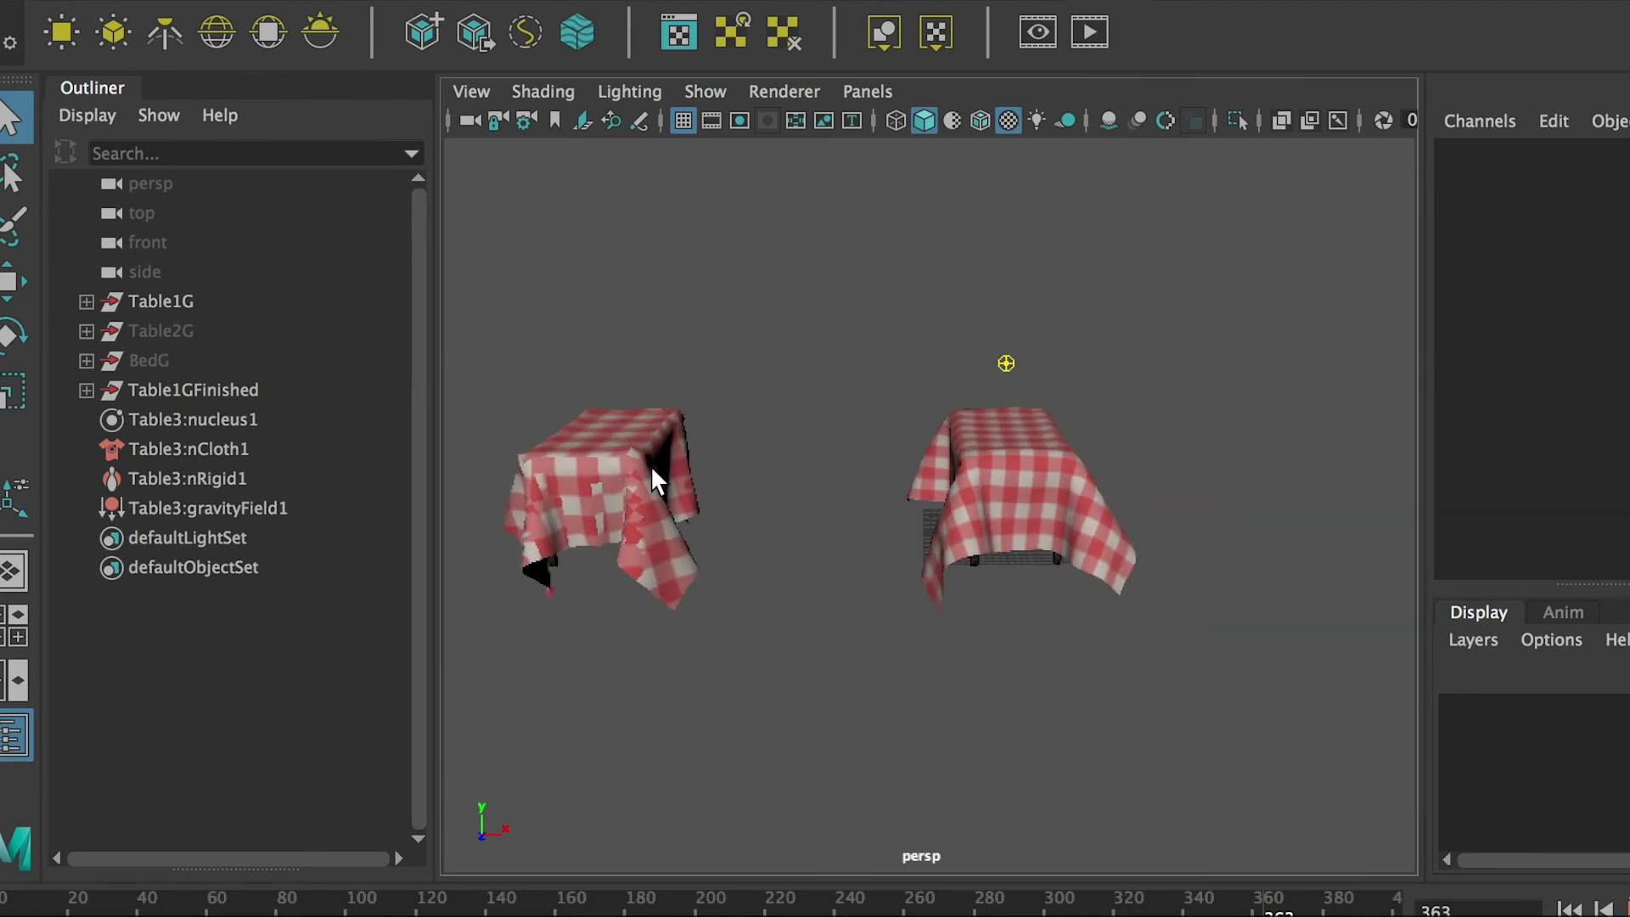
- Select the Table1GFinished tablecloth, switch to the Modeling menu set, and open the UV Editor
{"action": "left_click", "coordinate": [662, 473]}
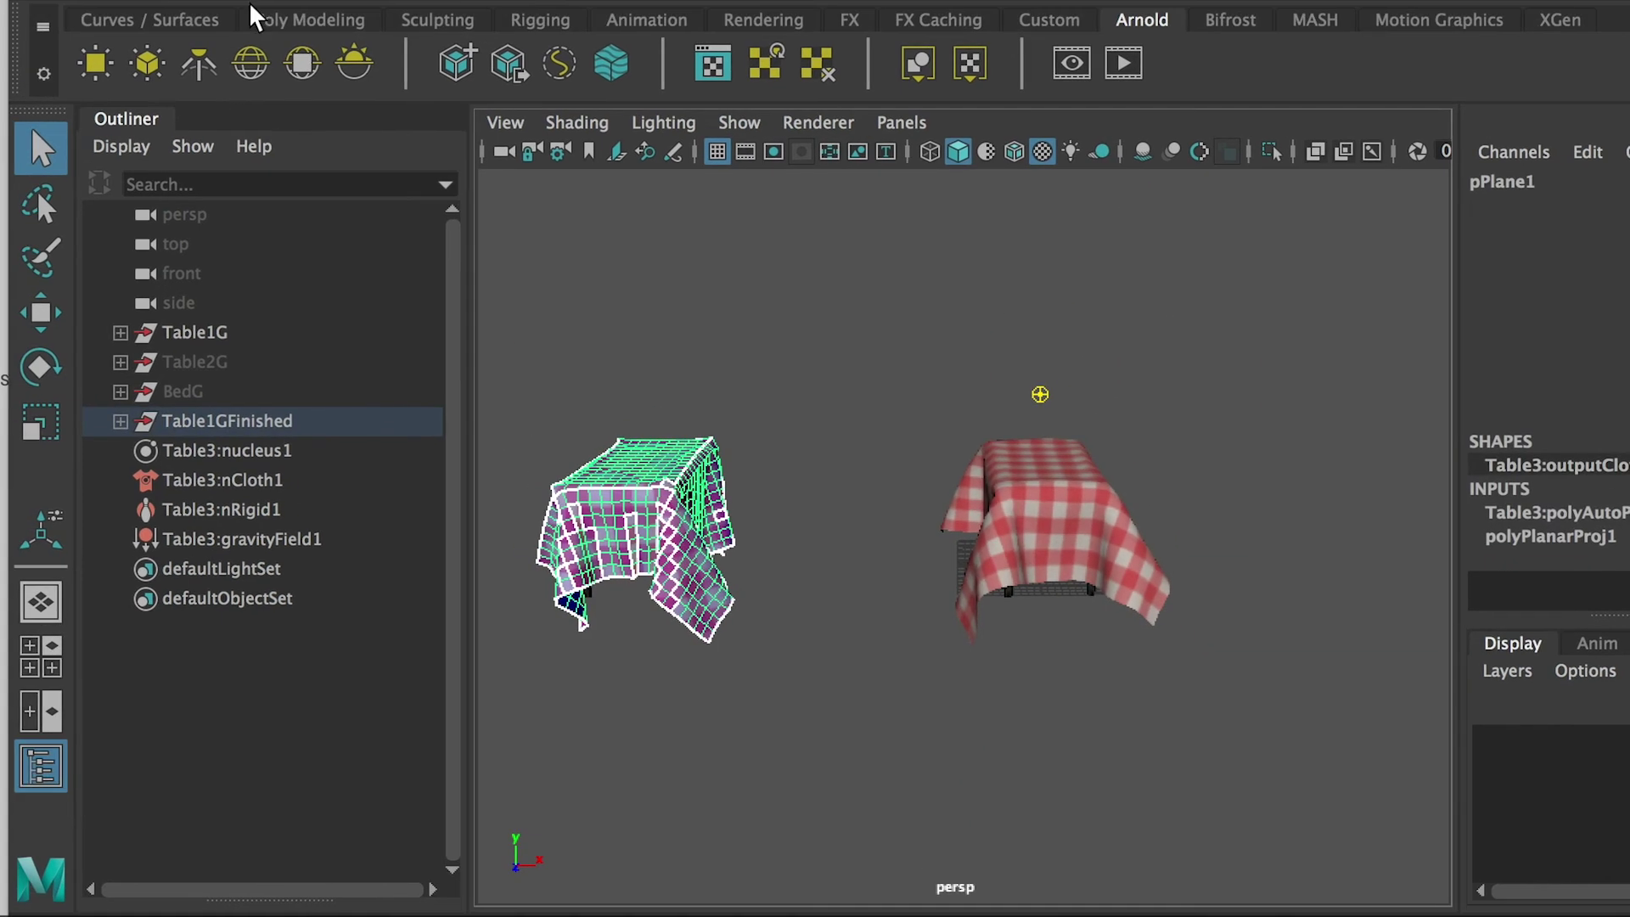
{"action": "left_click", "coordinate": [114, 3]}
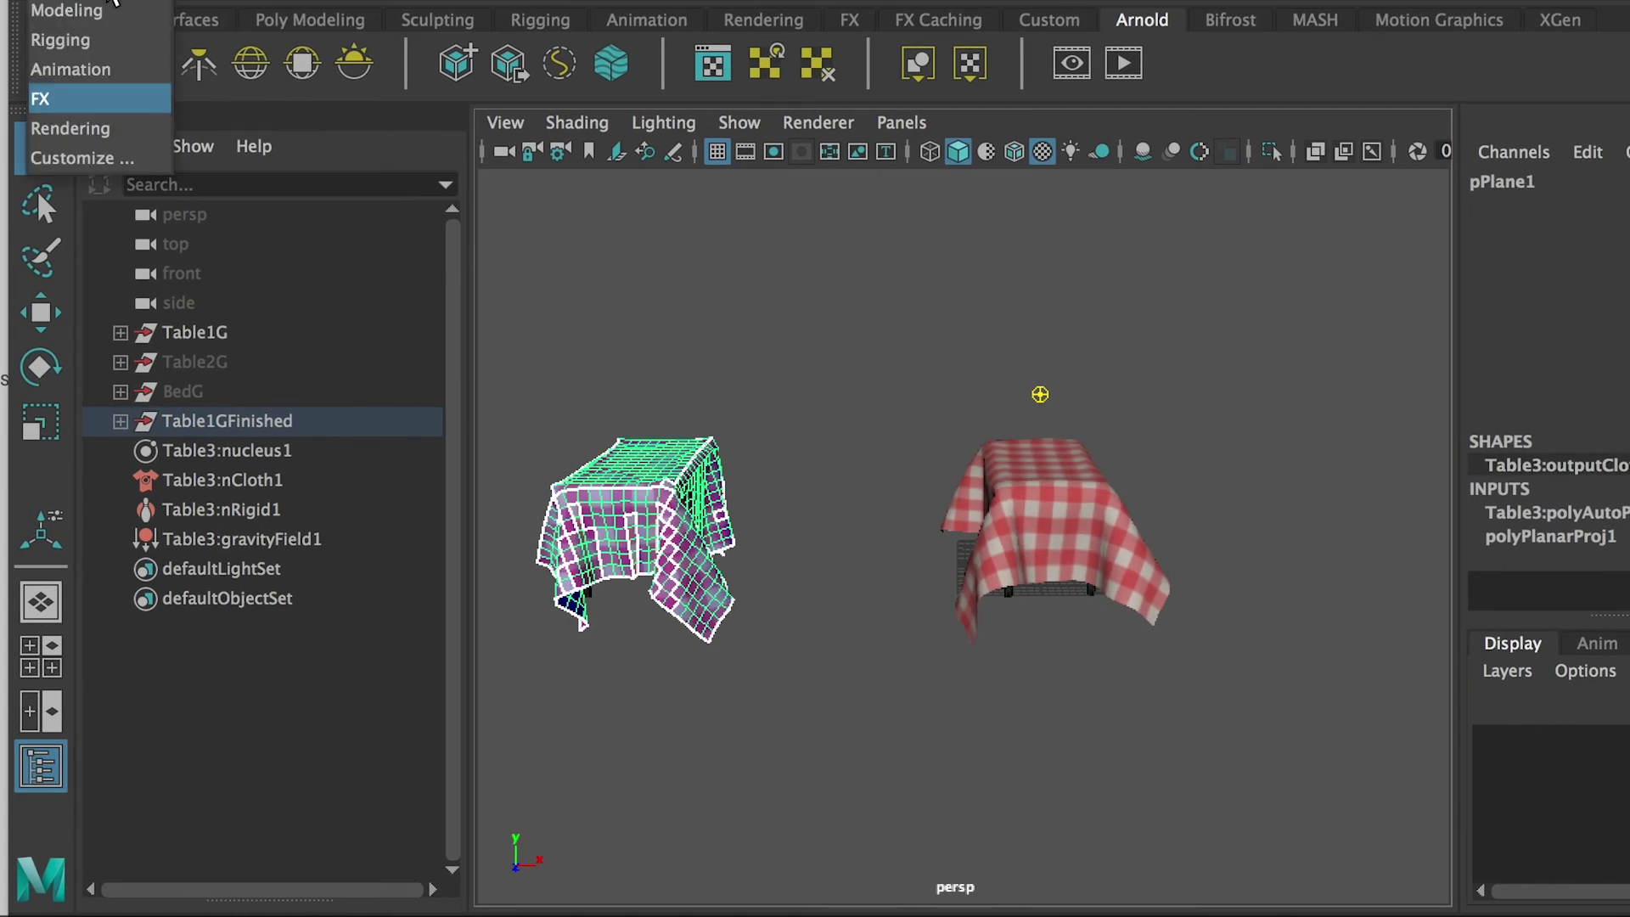
{"action": "left_click", "coordinate": [68, 11]}
{"action": "left_click", "coordinate": [1172, 2]}
{"action": "left_click", "coordinate": [1241, 2]}
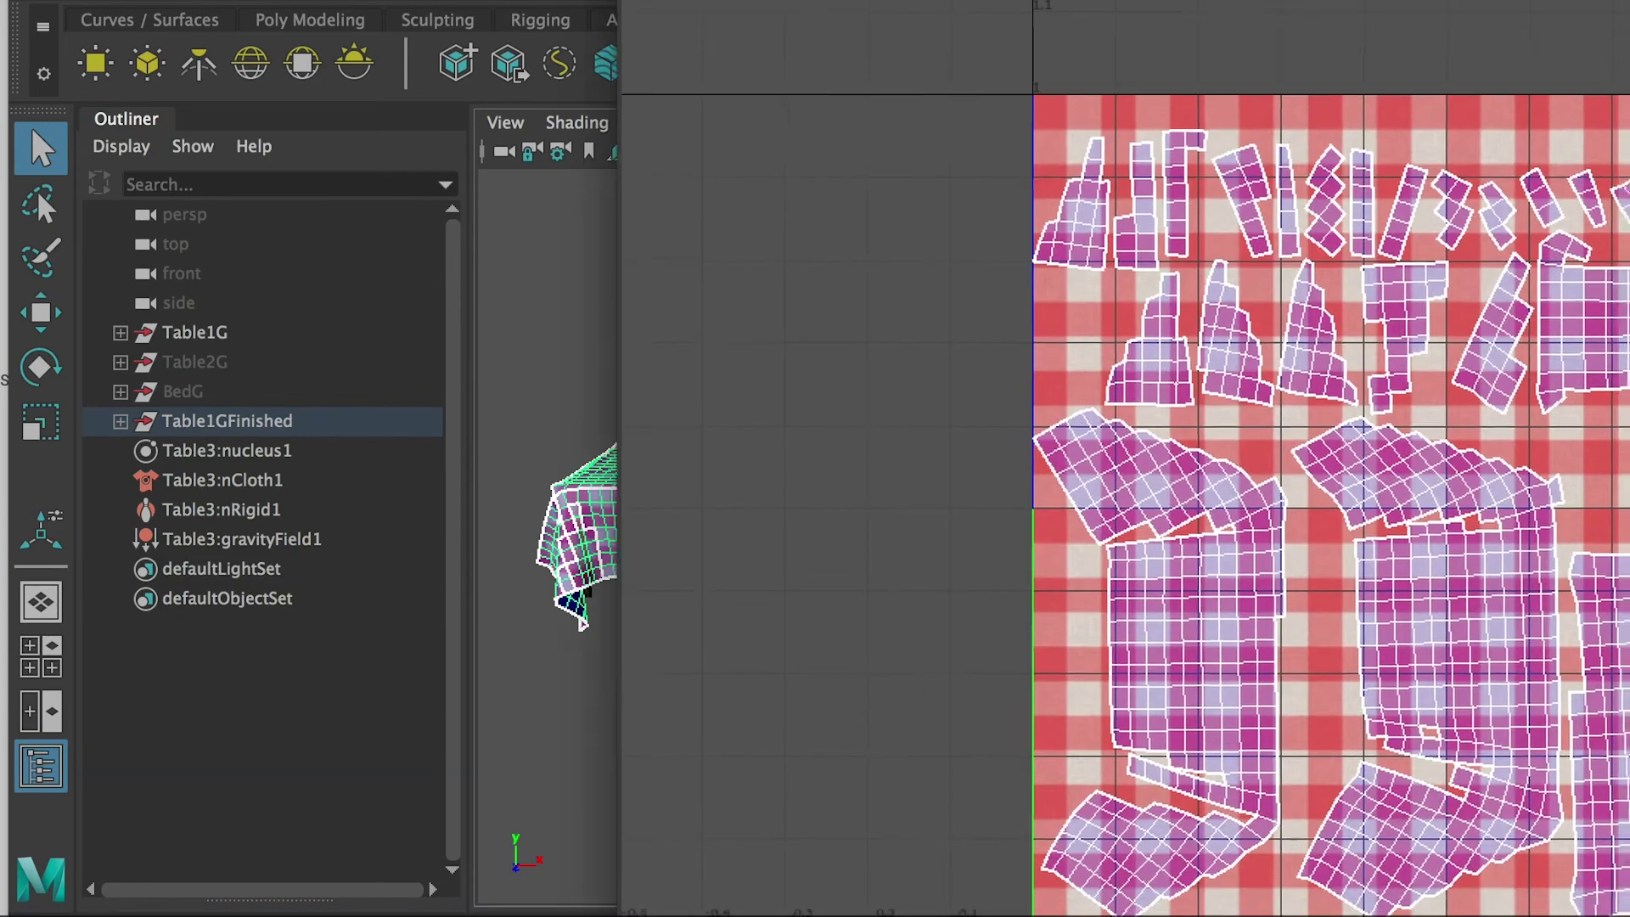
{"action": "left_click_drag", "start_coordinate": [940, 1], "coordinate": [873, 1]}
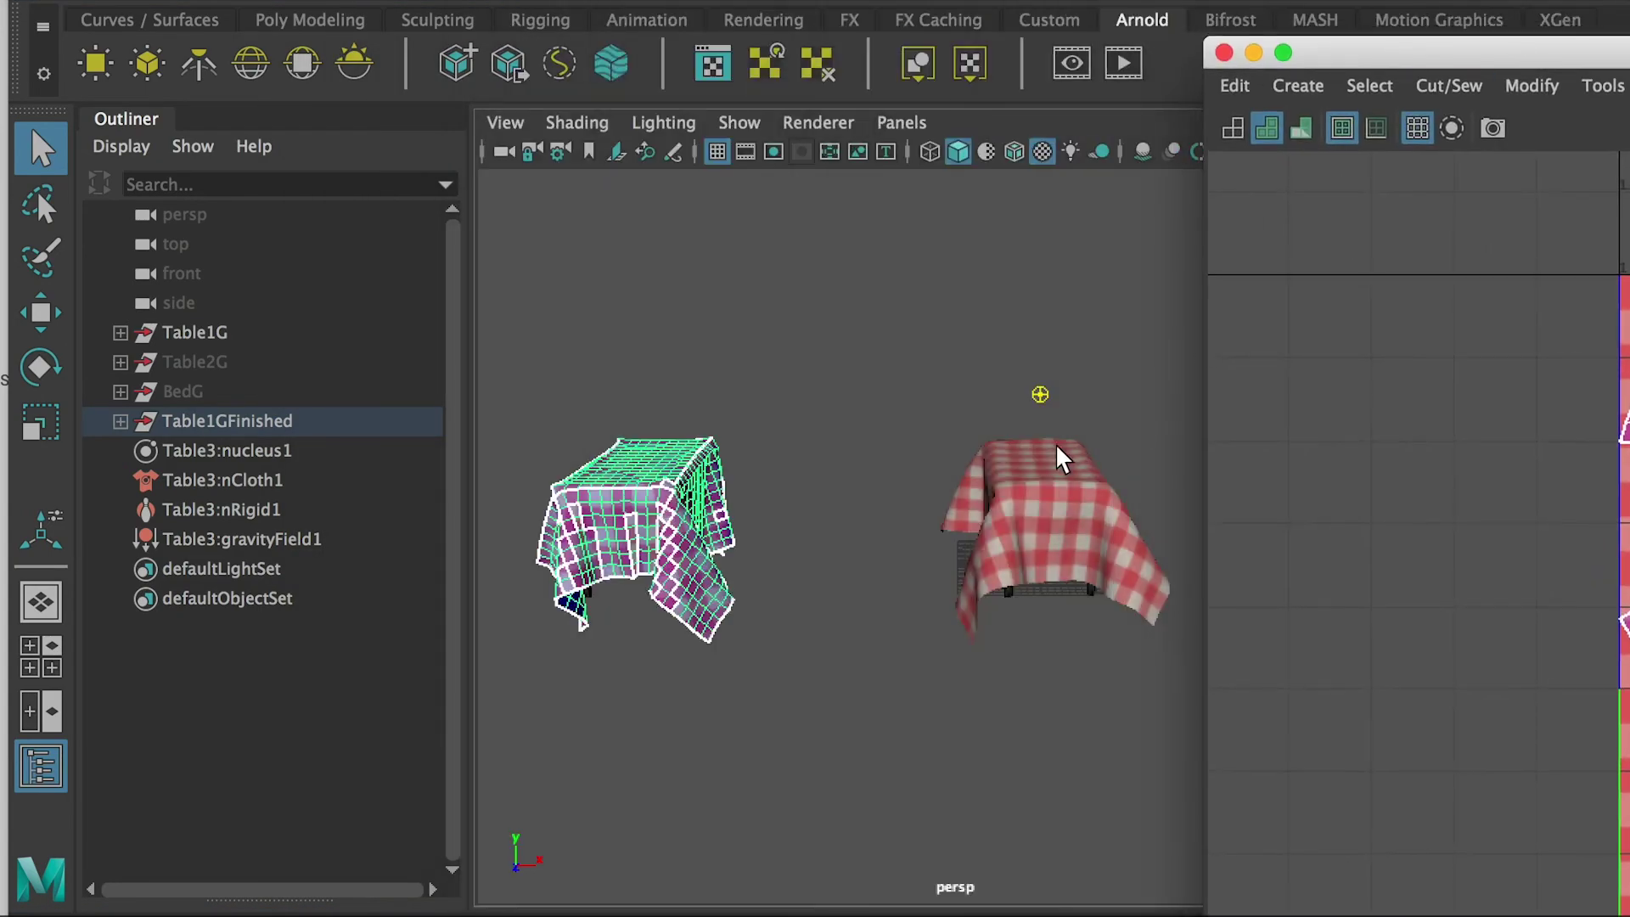
- Examine the texture seams on the Table1GFinished tablecloth's corners and its UV shells in the UV Editor
{"action": "left_click", "coordinate": [864, 440]}
{"action": "right_click_drag", "start_coordinate": [786, 394], "coordinate": [867, 469], "text": "alt"}
{"action": "left_click_drag", "start_coordinate": [867, 470], "coordinate": [764, 448], "text": "alt"}
{"action": "middle_click_drag", "start_coordinate": [764, 448], "coordinate": [971, 487], "text": "alt"}
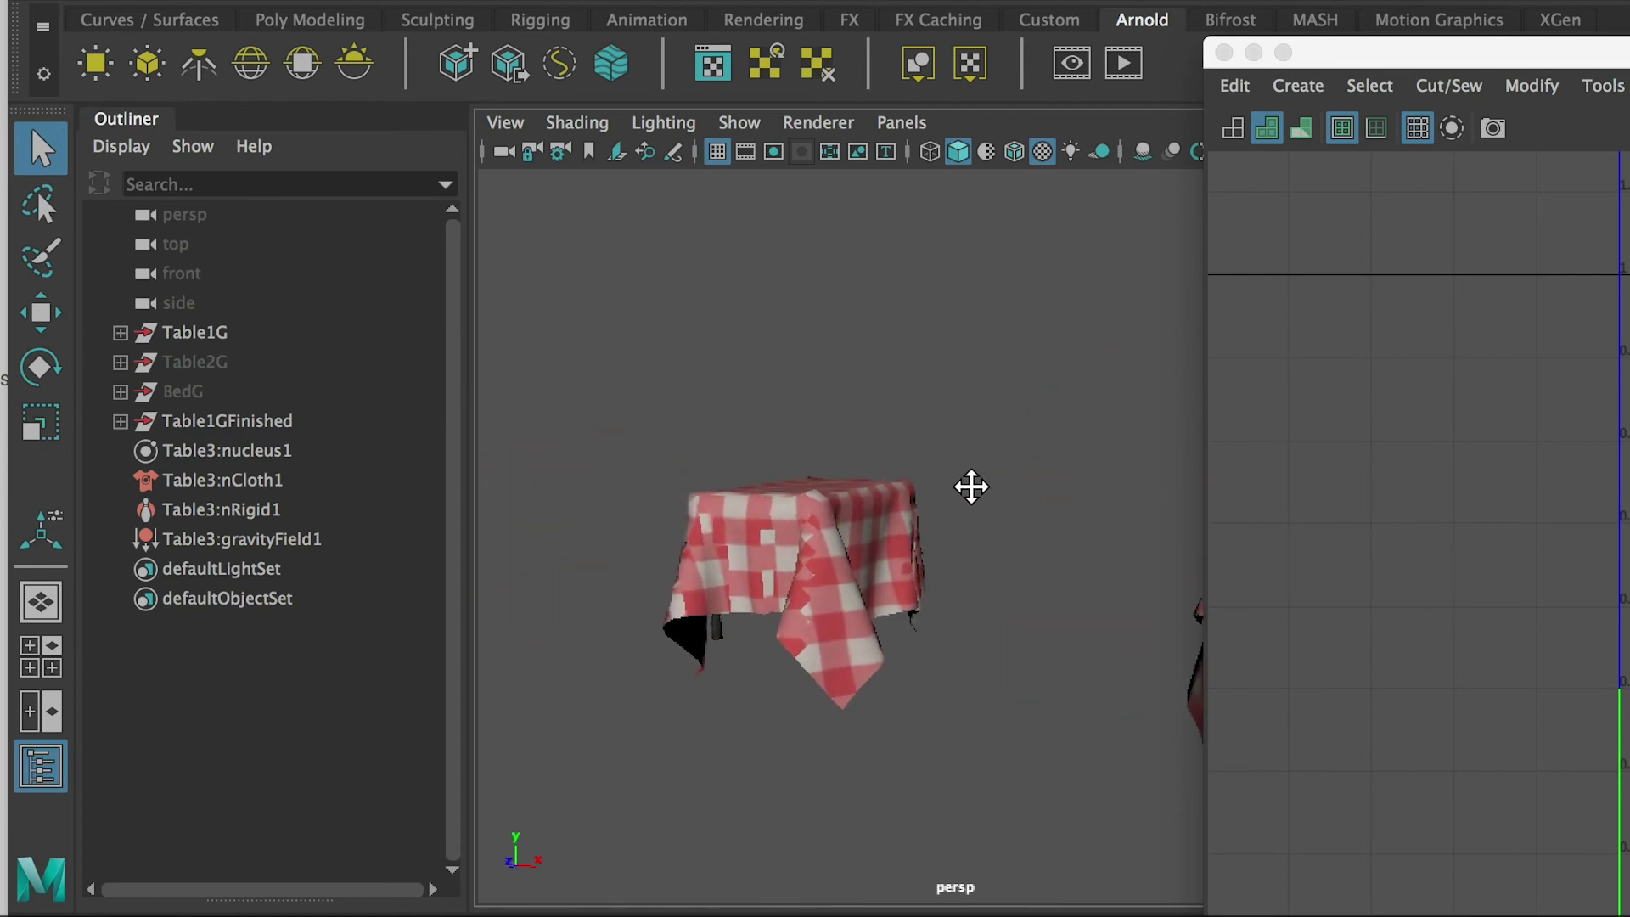
{"action": "right_click_drag", "start_coordinate": [739, 501], "coordinate": [817, 544], "text": "alt"}
{"action": "left_click_drag", "start_coordinate": [818, 557], "coordinate": [850, 574], "text": "alt"}
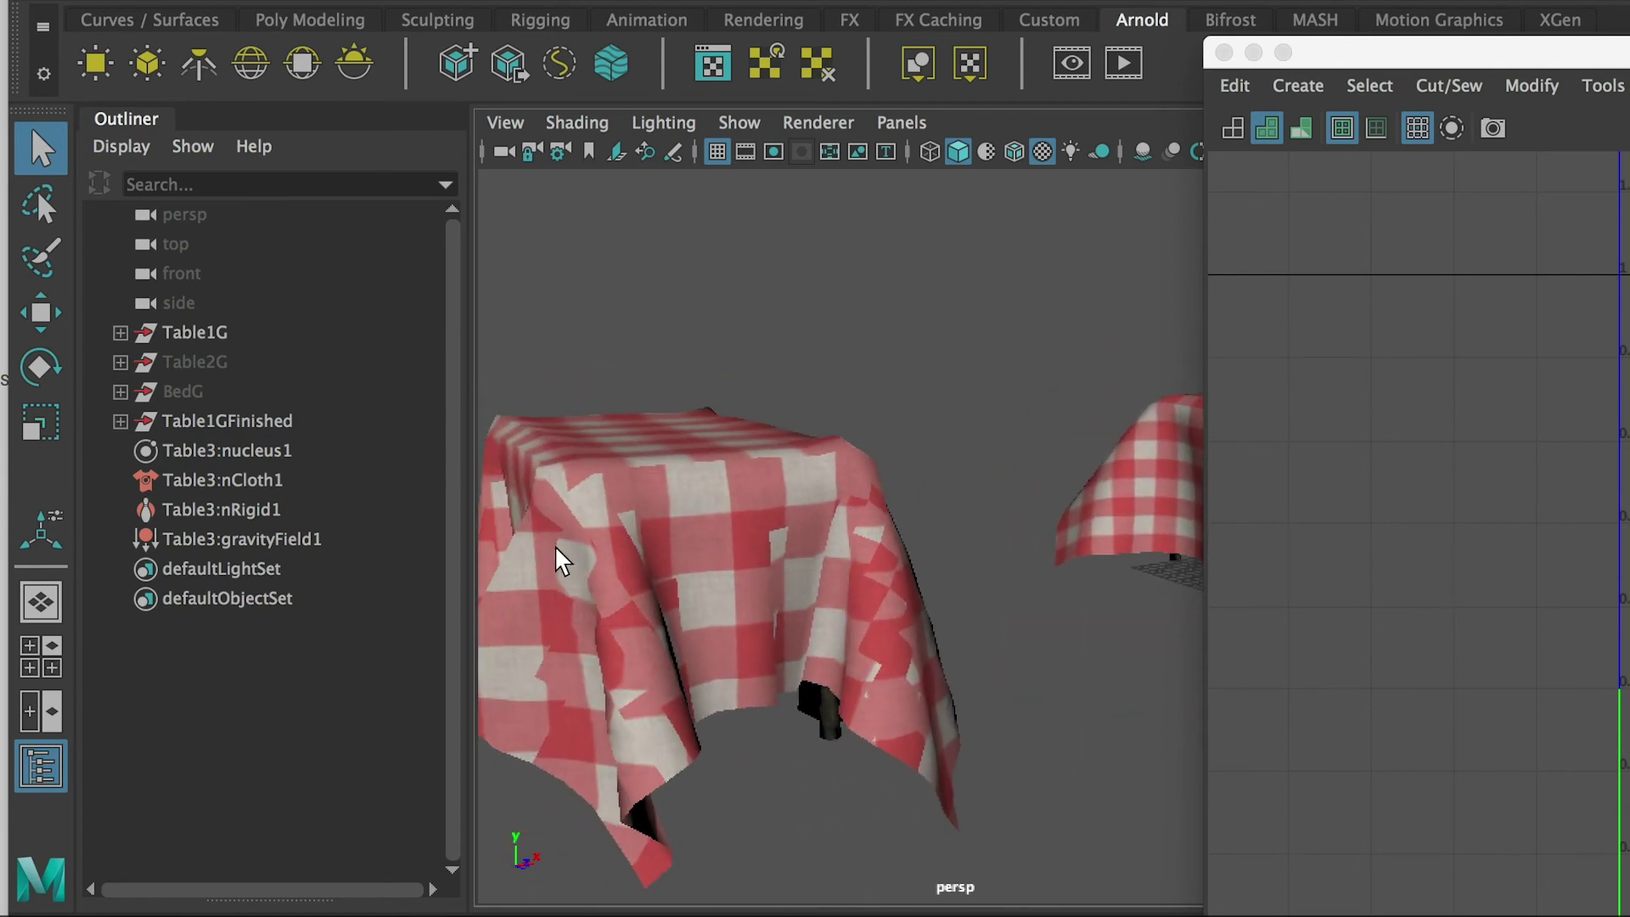
{"action": "left_click_drag", "start_coordinate": [561, 560], "coordinate": [849, 408], "text": "alt"}
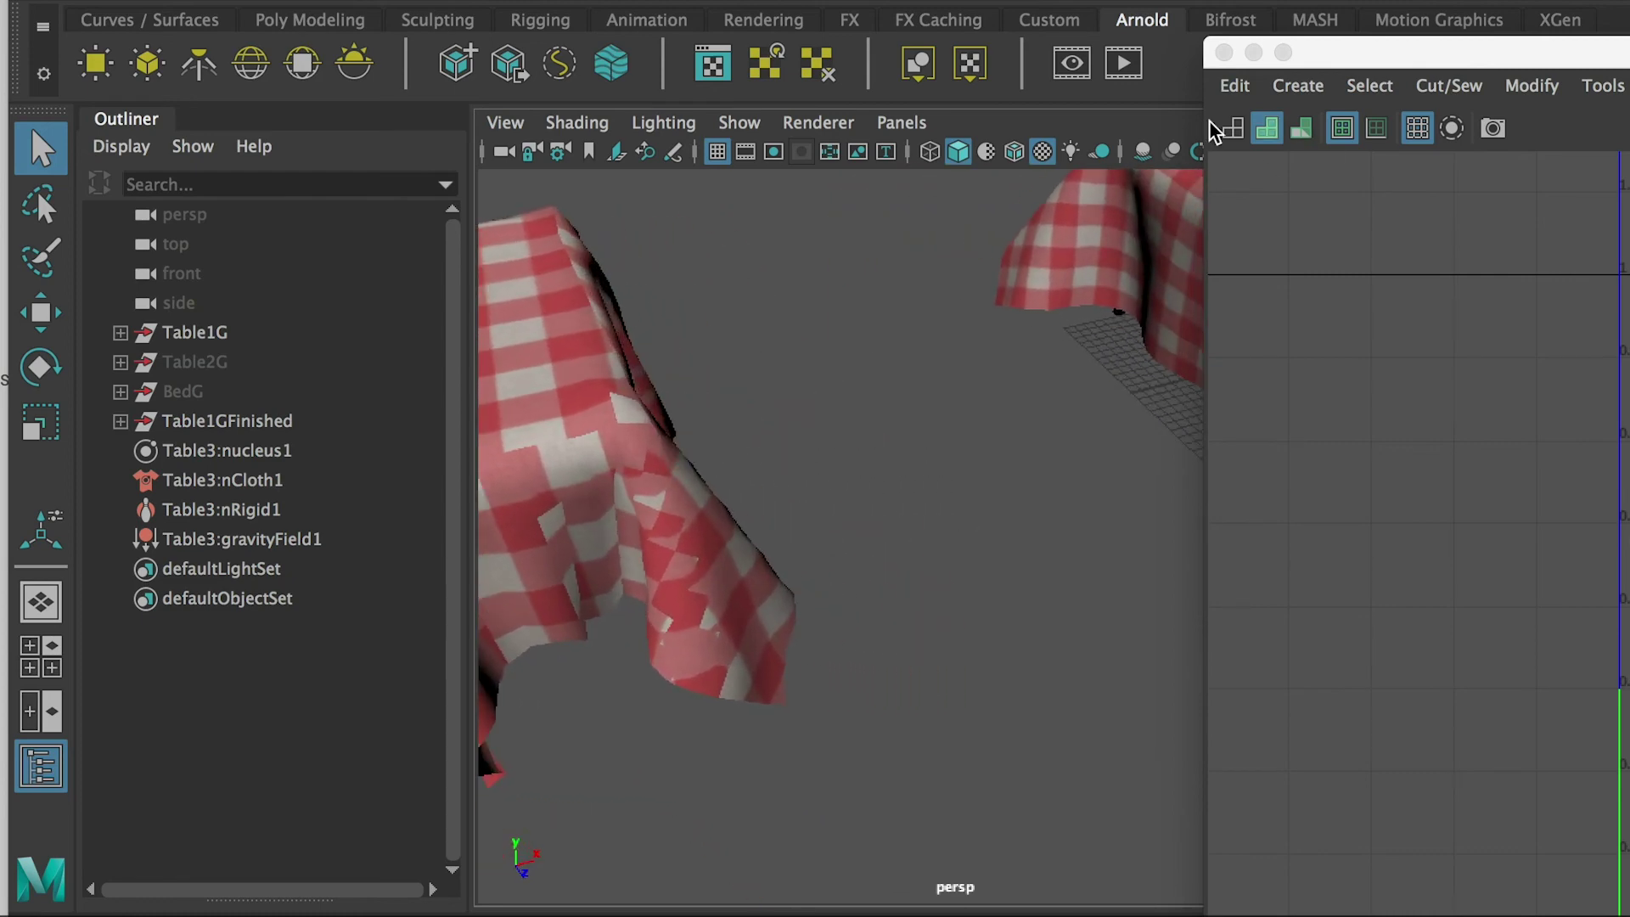
{"action": "left_click", "coordinate": [618, 386]}
{"action": "left_click_drag", "start_coordinate": [1550, 53], "coordinate": [1231, 44]}
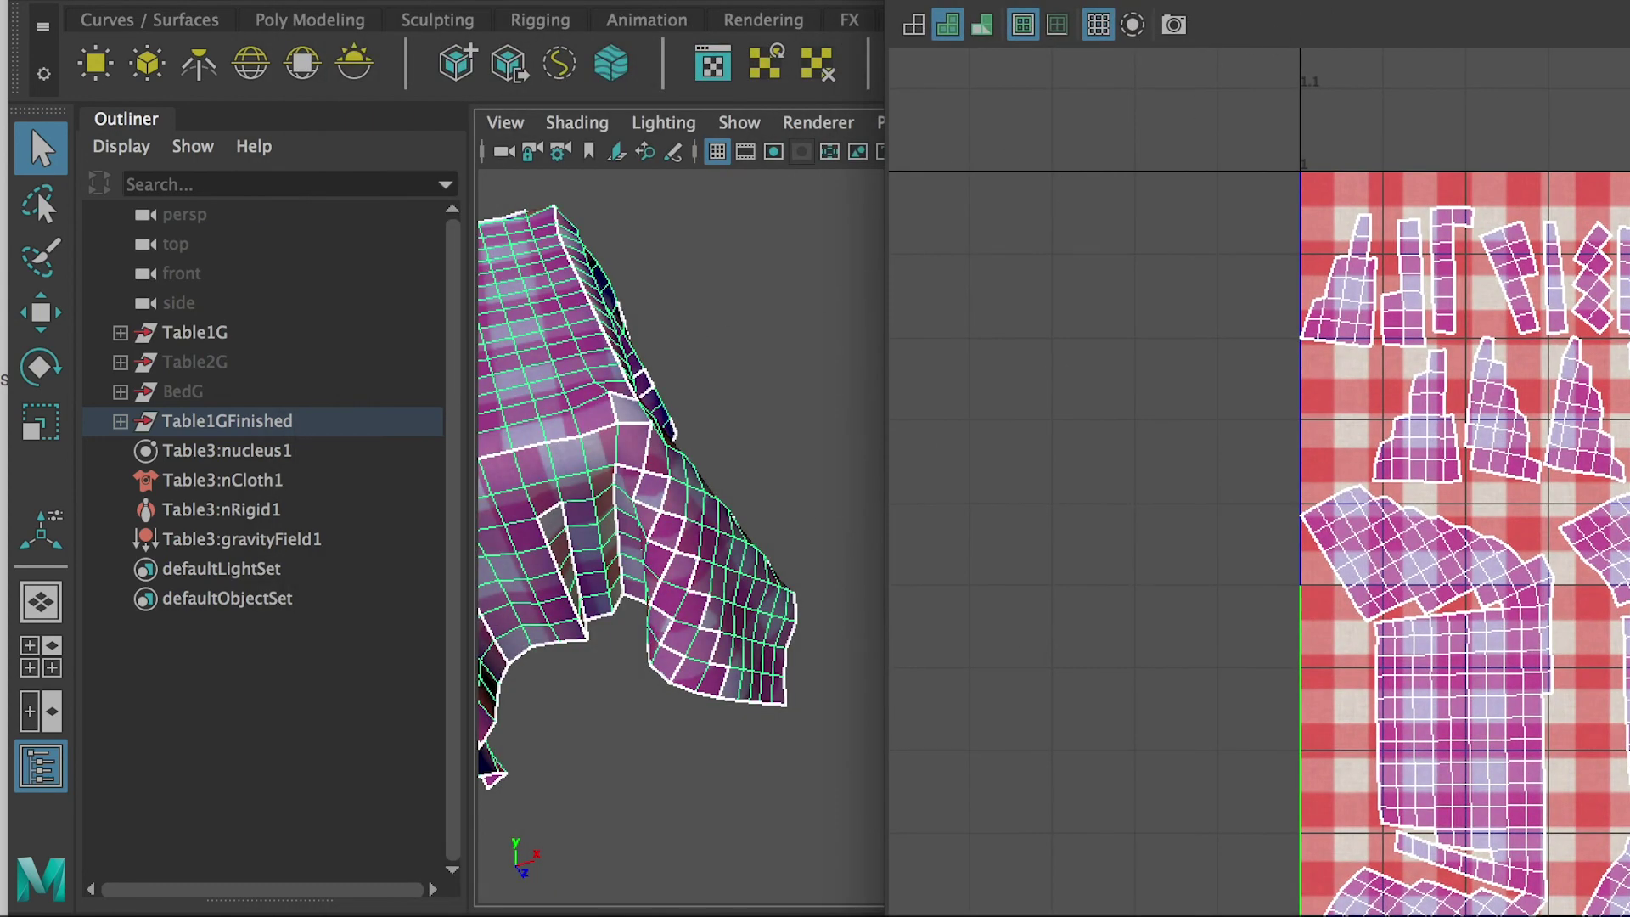
- Reselect the Table1GFinished tablecloth and review the layout of its UV shells in the UV Editor
{"action": "left_click_drag", "start_coordinate": [1359, 44], "coordinate": [713, 0]}
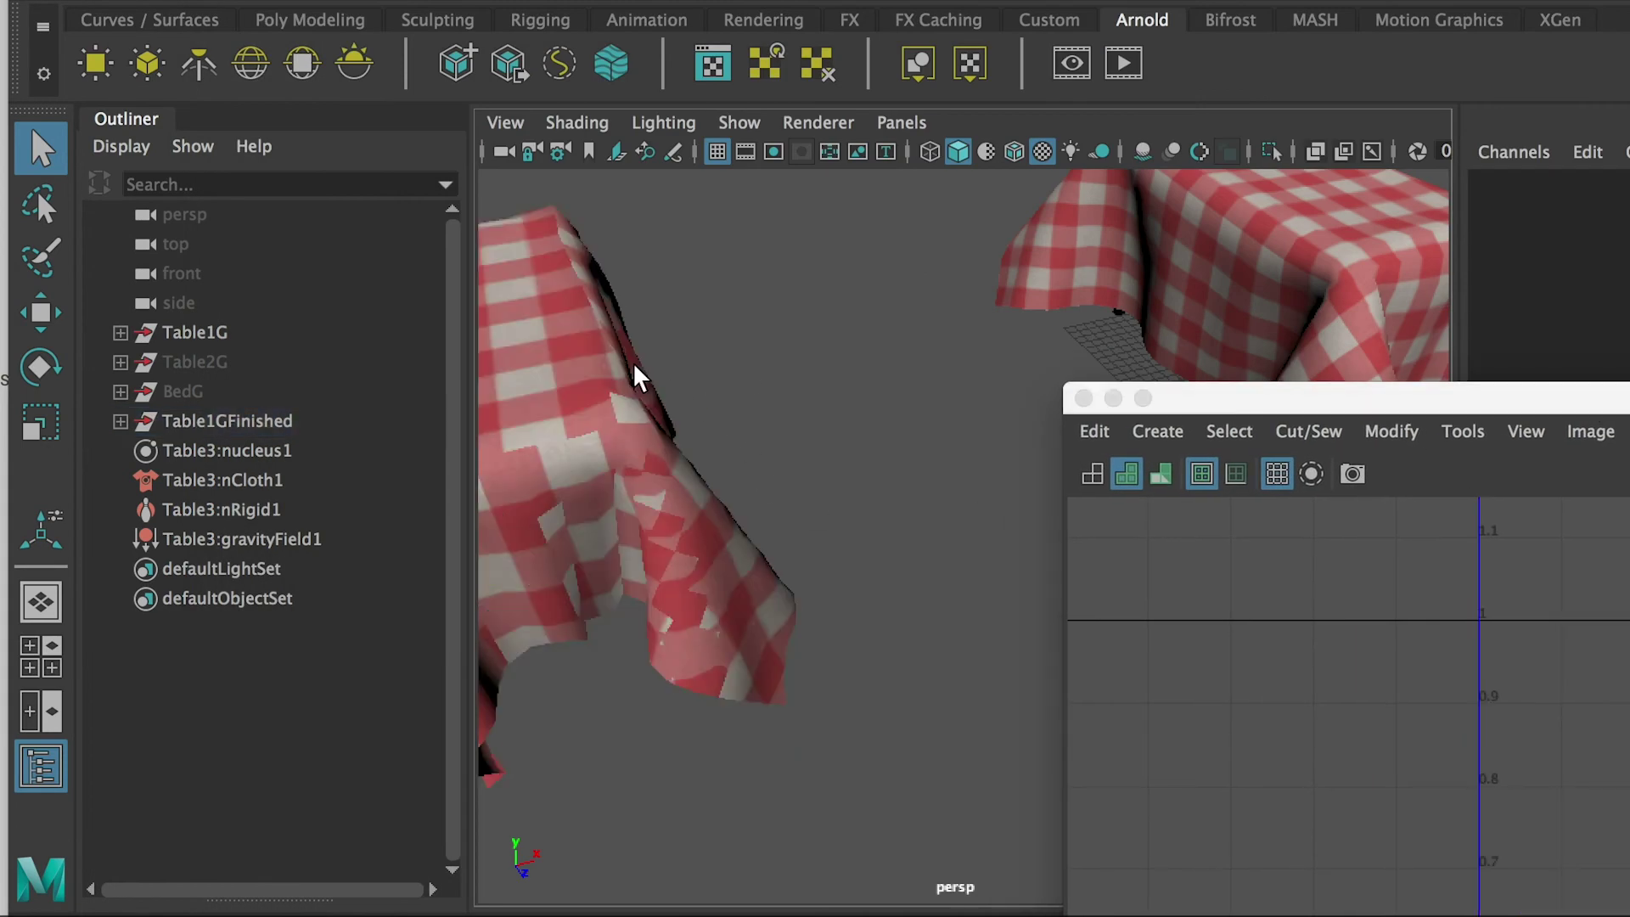
{"action": "left_click", "coordinate": [638, 376]}
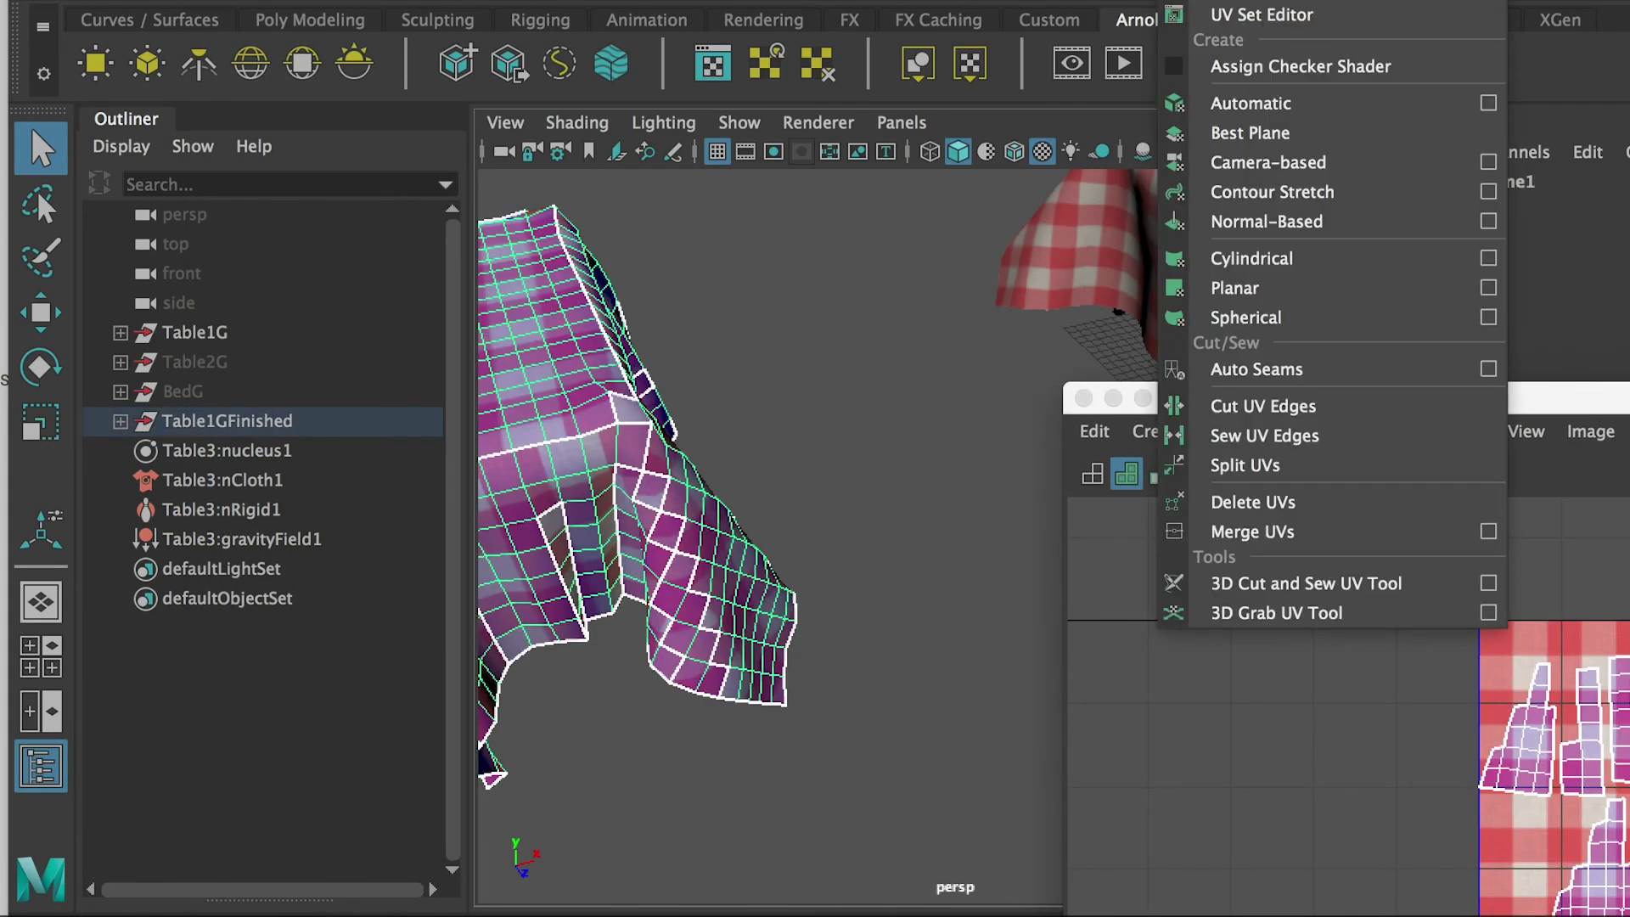
{"action": "left_click", "coordinate": [956, 407]}
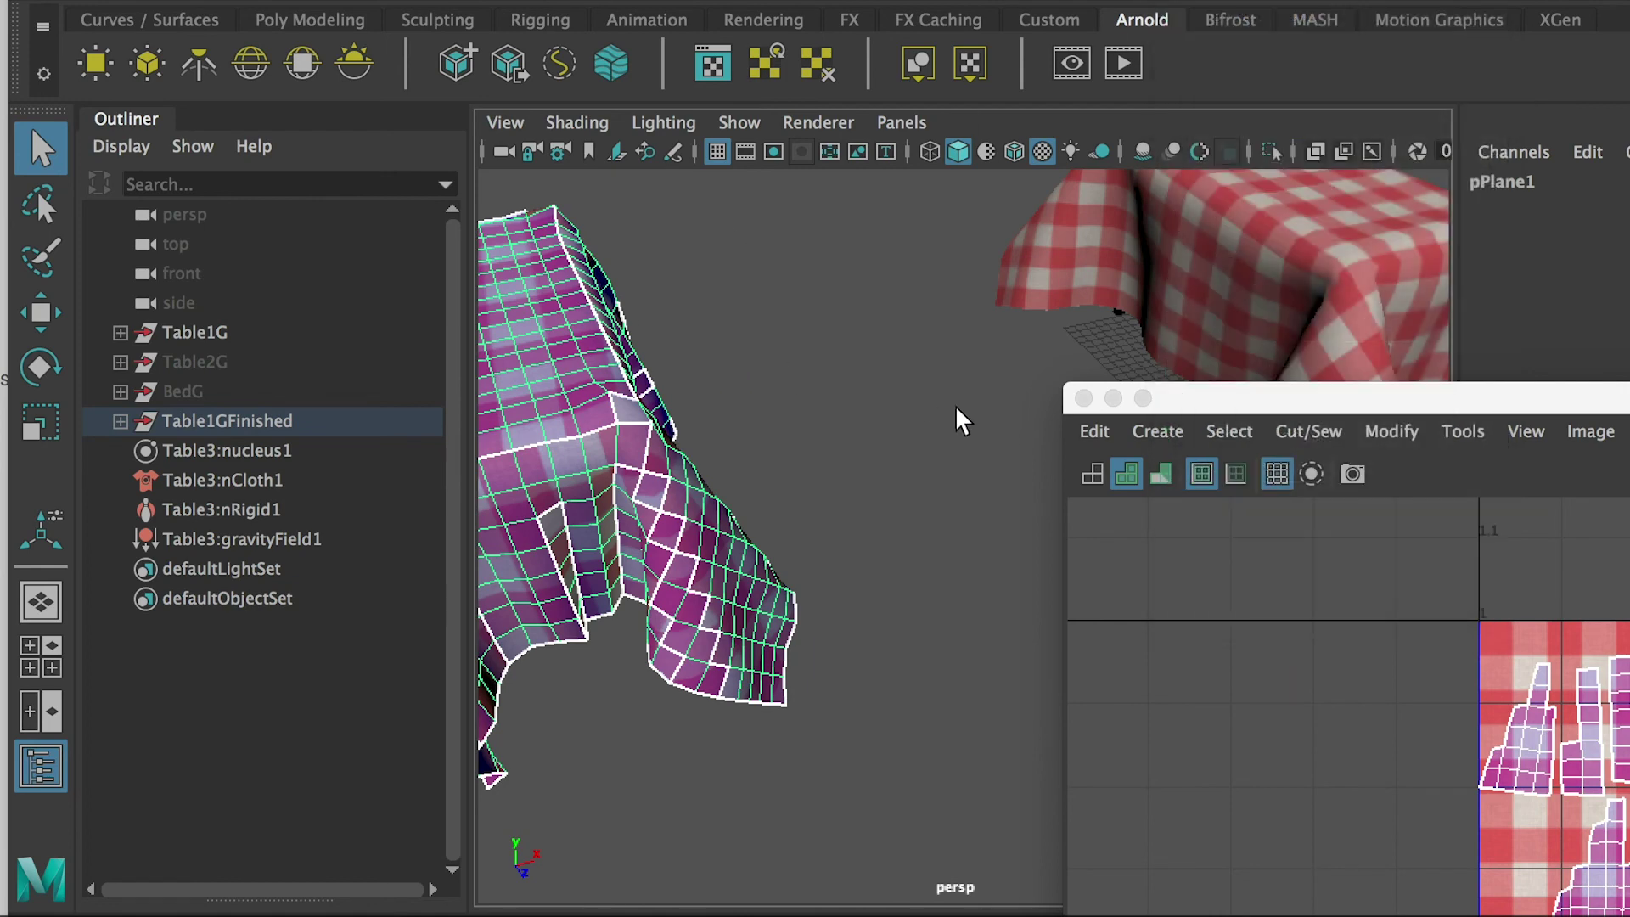
{"action": "double_click", "coordinate": [1289, 404]}
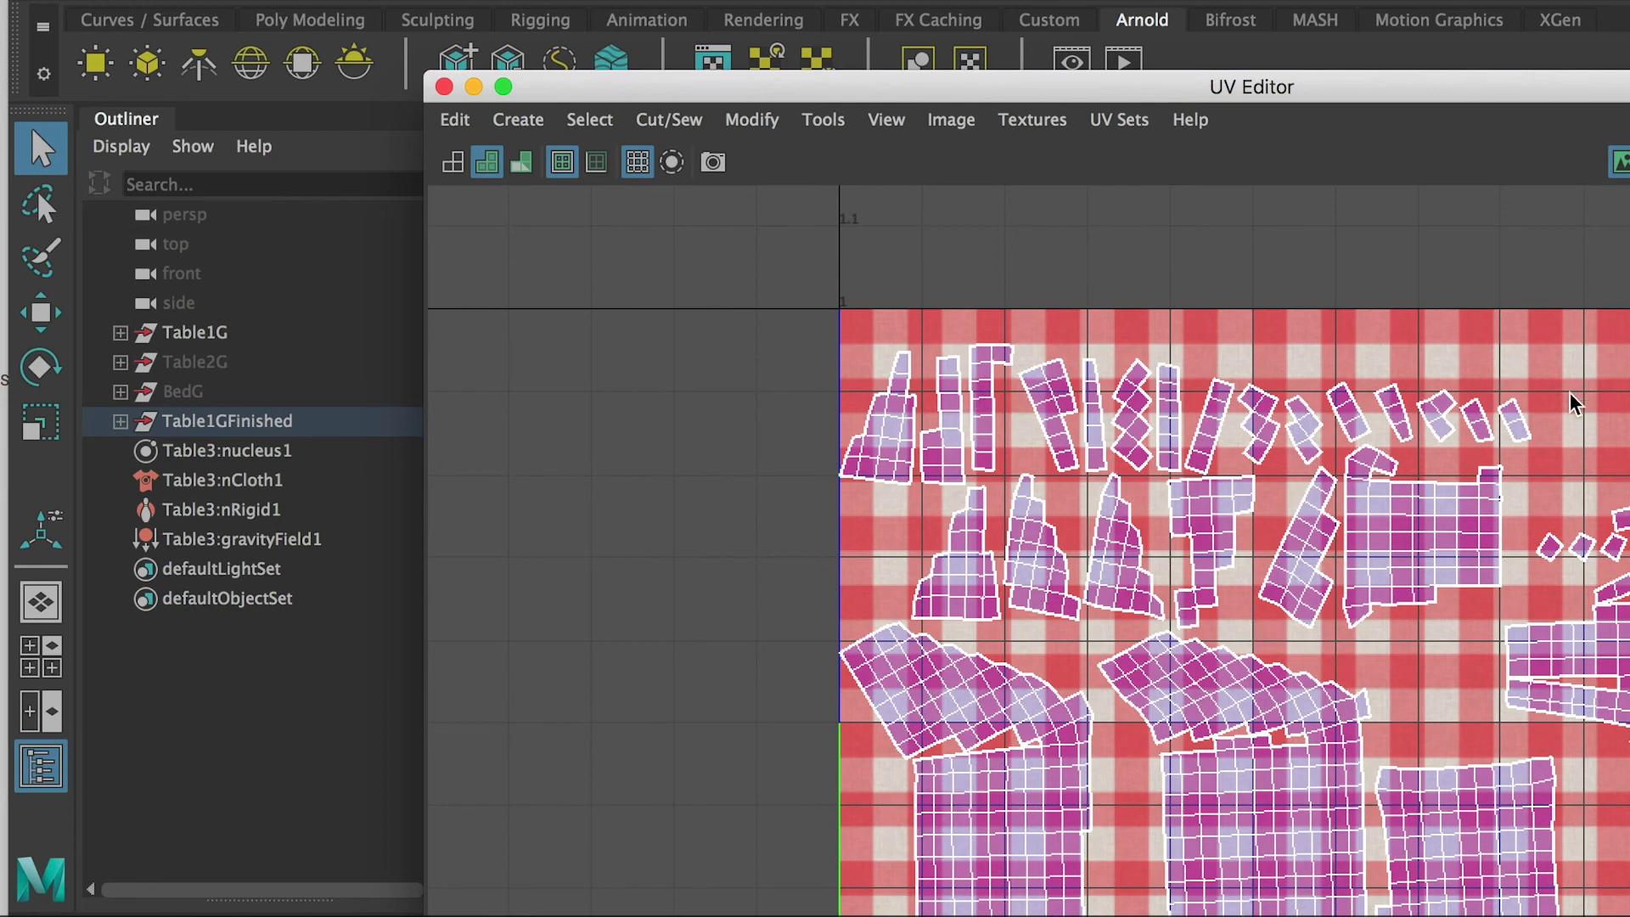
- Select the newly simulated Table1G tablecloth and examine its UV layout in the UV Editor for comparison
{"action": "left_click_drag", "start_coordinate": [785, 94], "coordinate": [700, 391]}
{"action": "left_click", "coordinate": [1330, 192]}
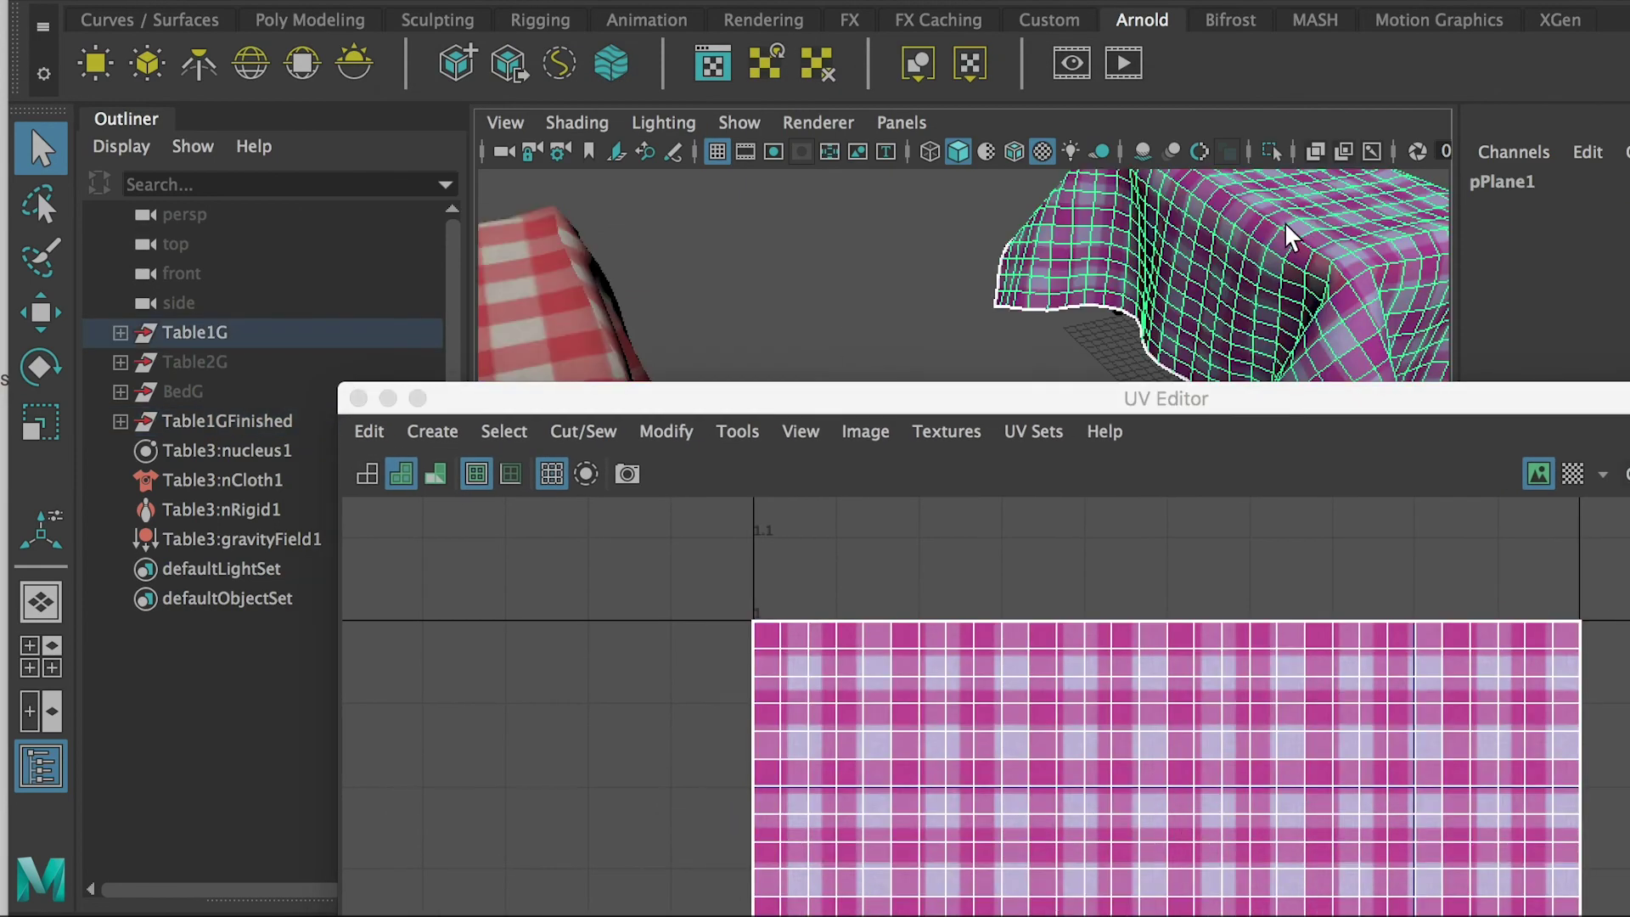
{"action": "left_click_drag", "start_coordinate": [1271, 406], "coordinate": [880, 0]}
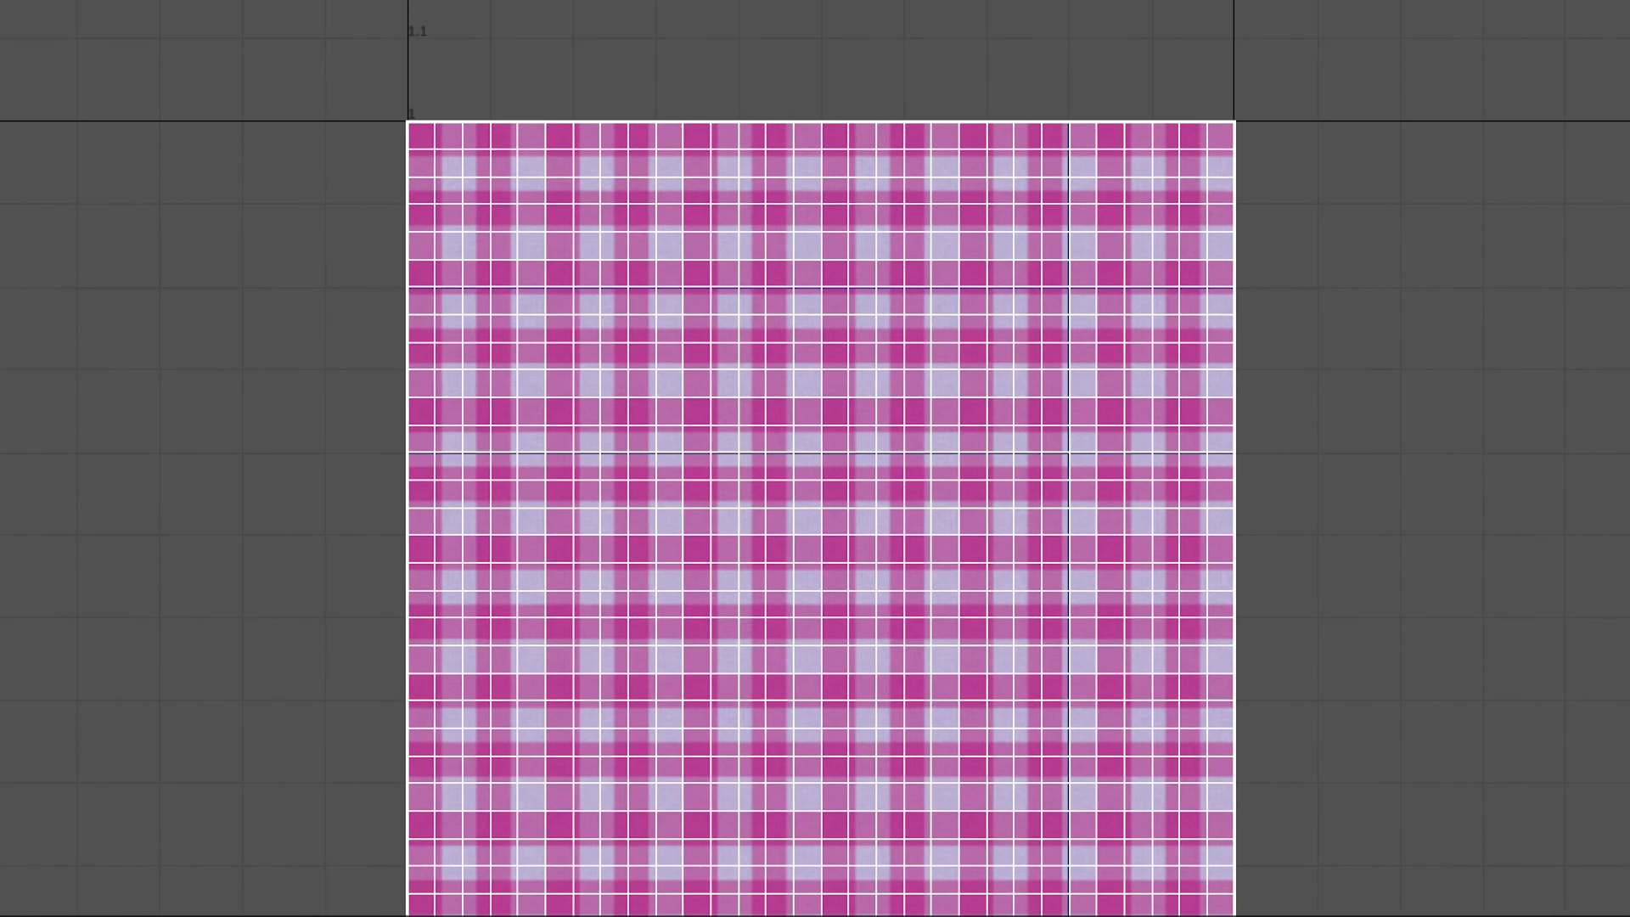
- Clear the UV Editor from the view, deselect the Table1G tablecloth, and inspect its checkered texture from several angles
{"action": "left_click_drag", "start_coordinate": [779, 0], "coordinate": [1500, 699]}
{"action": "left_click_drag", "start_coordinate": [1291, 395], "coordinate": [1378, 331], "text": "alt"}
{"action": "left_click", "coordinate": [1263, 366]}
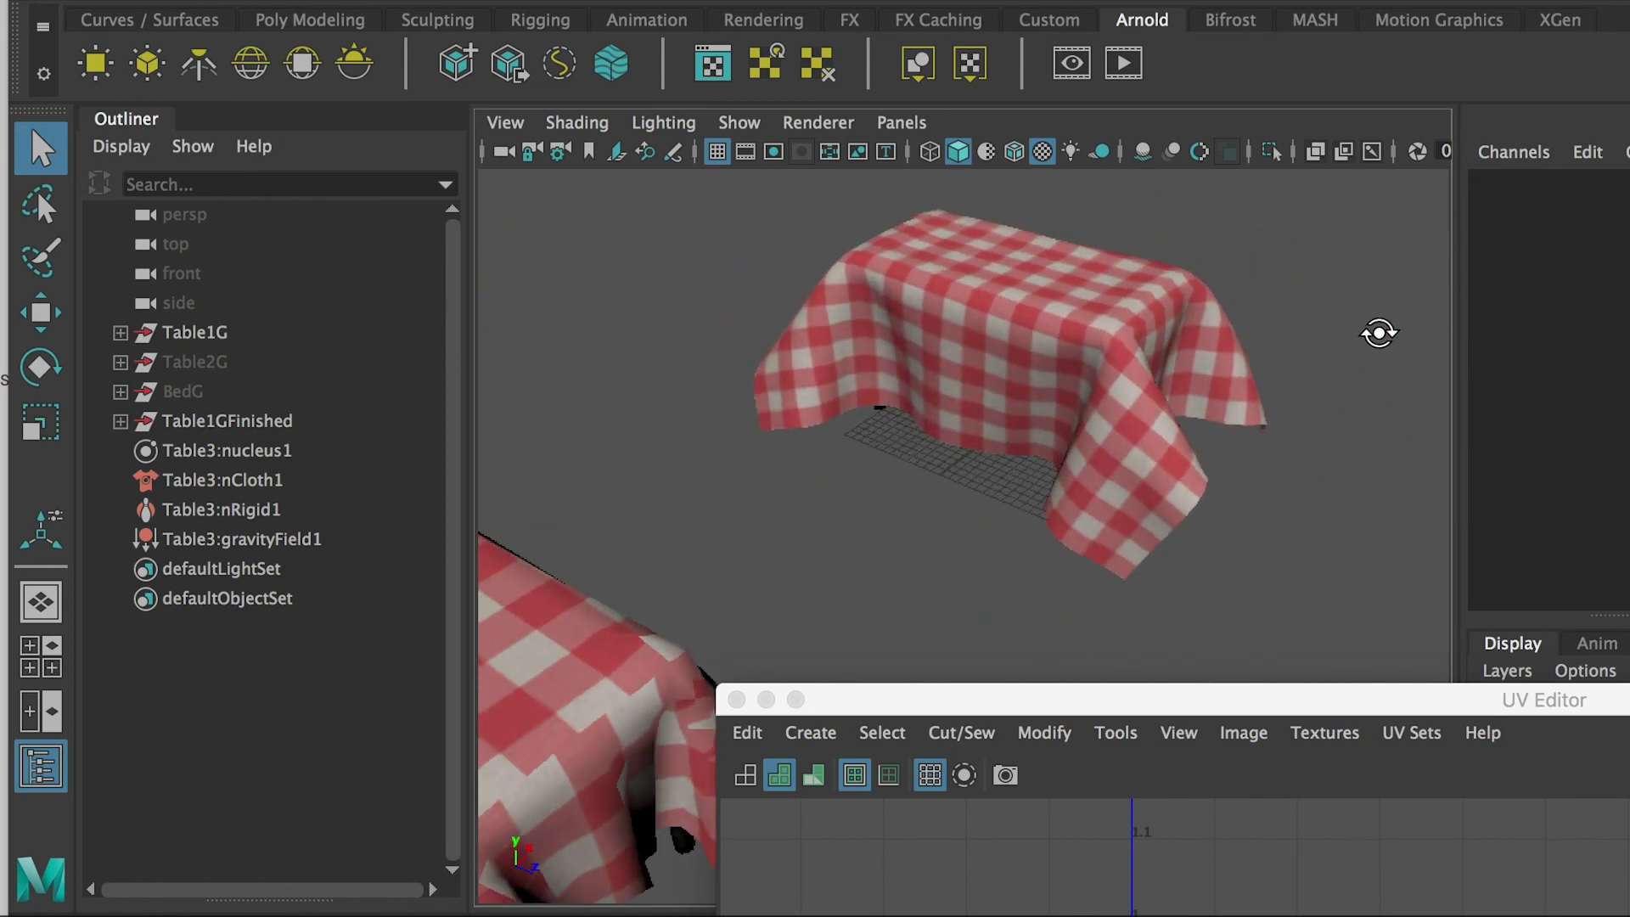
{"action": "middle_click_drag", "start_coordinate": [1270, 316], "coordinate": [1079, 306], "text": "alt"}
{"action": "left_click_drag", "start_coordinate": [1079, 306], "coordinate": [928, 326], "text": "alt"}
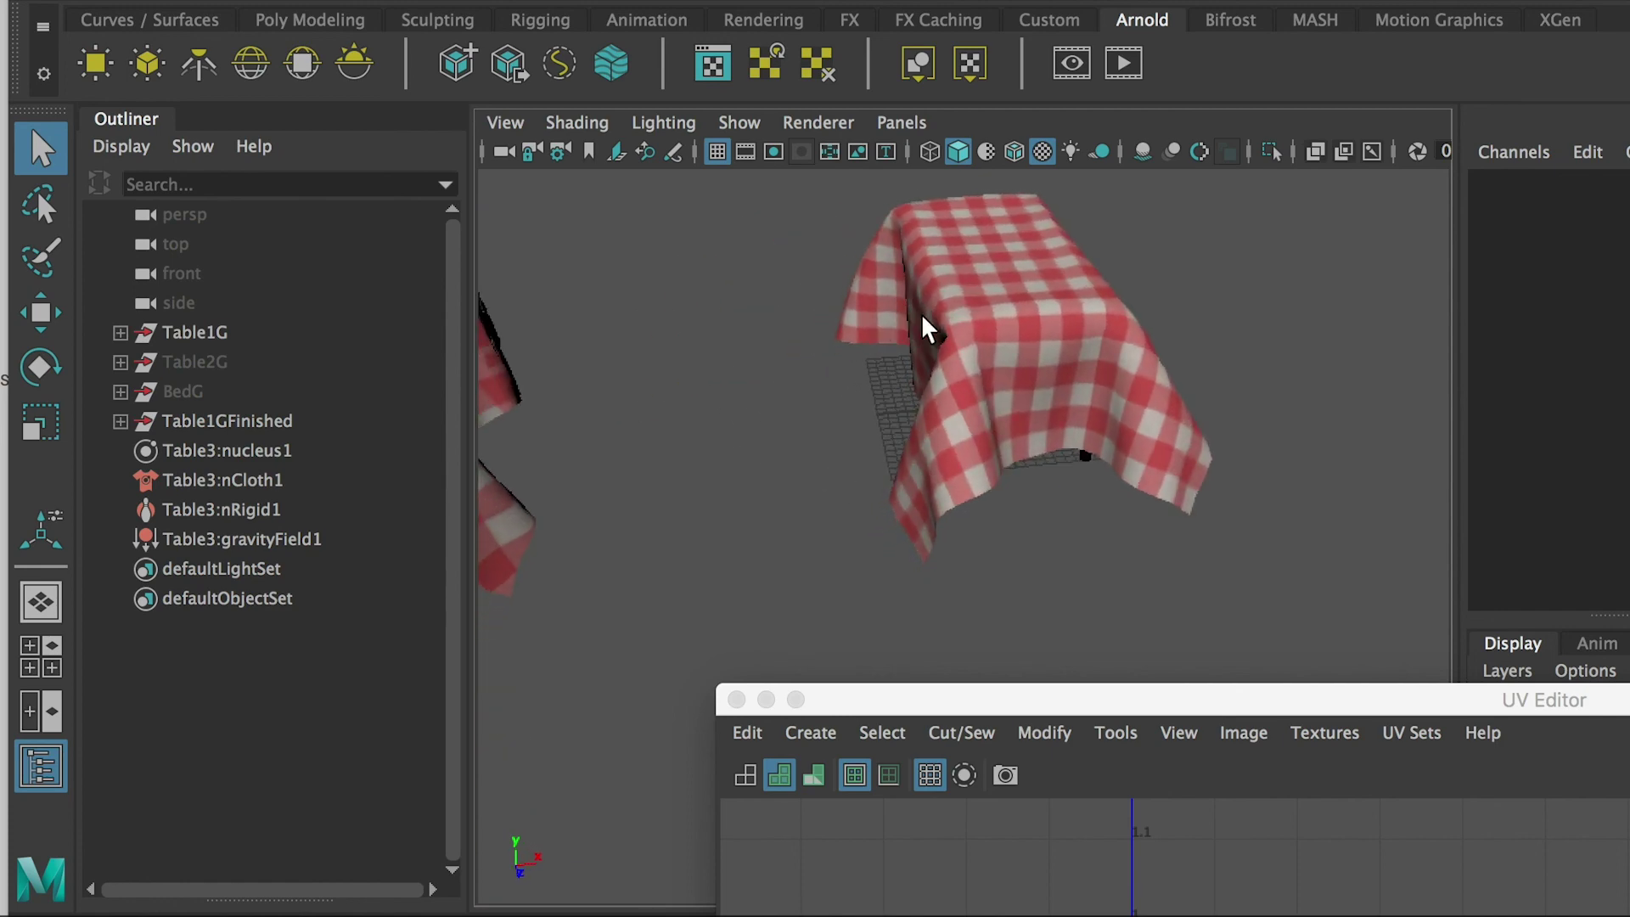